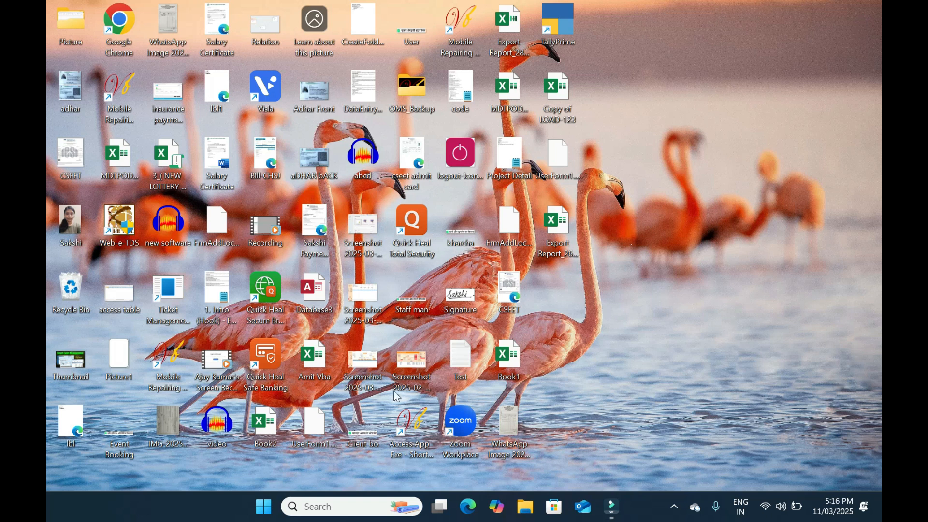
Launch Access from Start search and start a new blank database
click(263, 507)
text(acc)
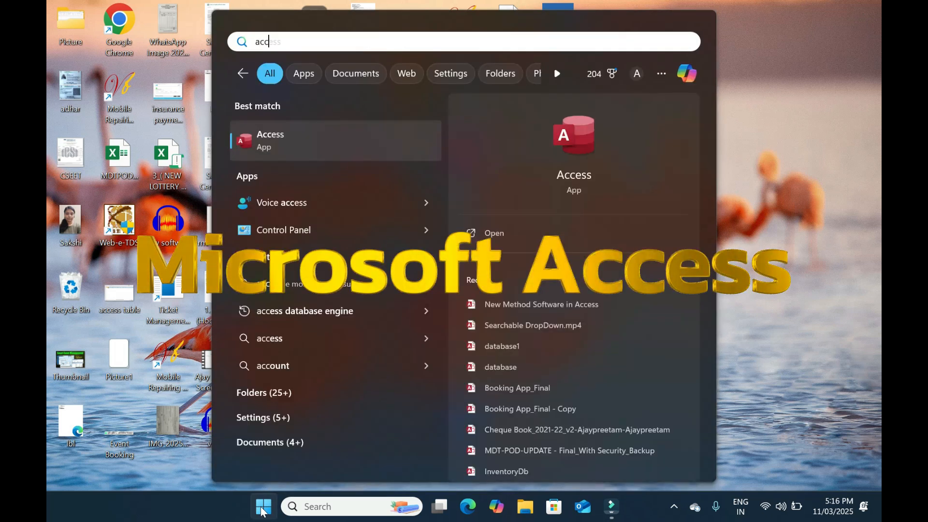
key(Return)
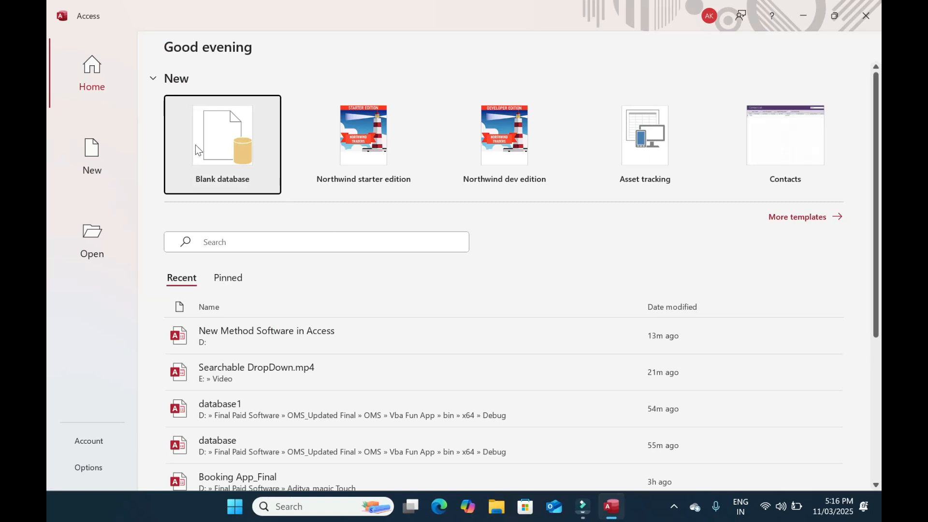
click(216, 145)
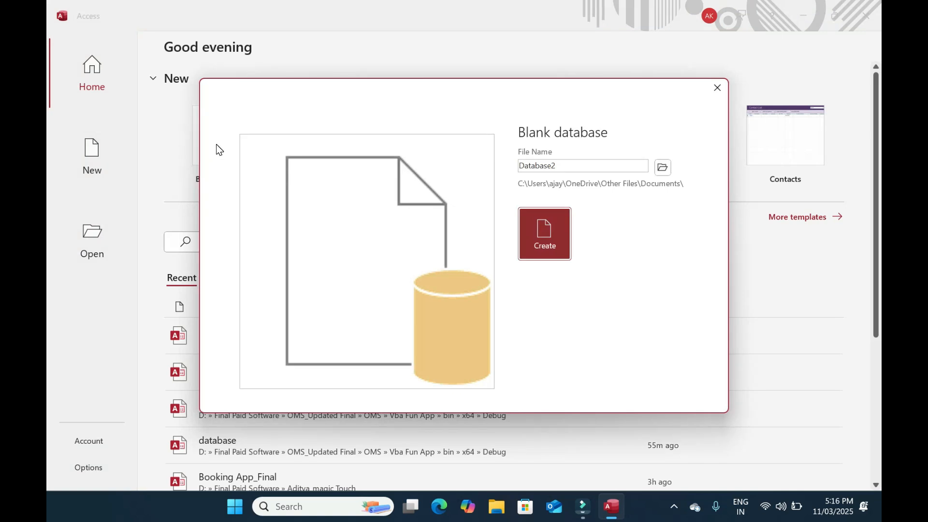
Name the database 'Beginers to Advance Software' and set its location to drive E:
drag(564, 167, 510, 163)
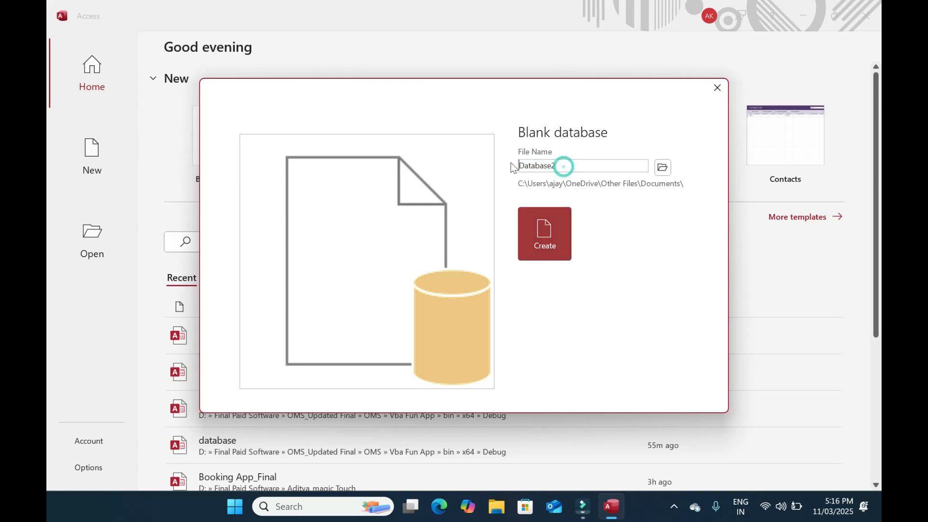
click(662, 167)
scroll(87, 155, down, 5)
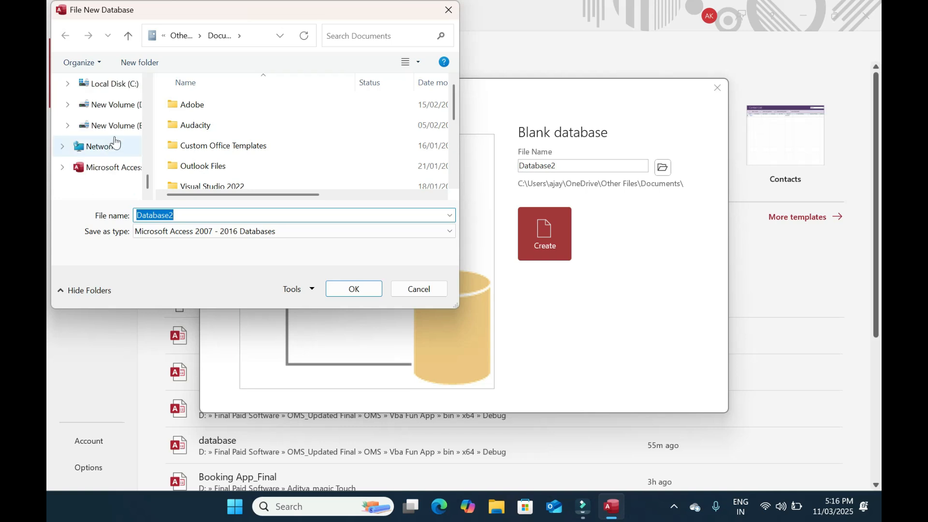
click(115, 127)
double_click(207, 237)
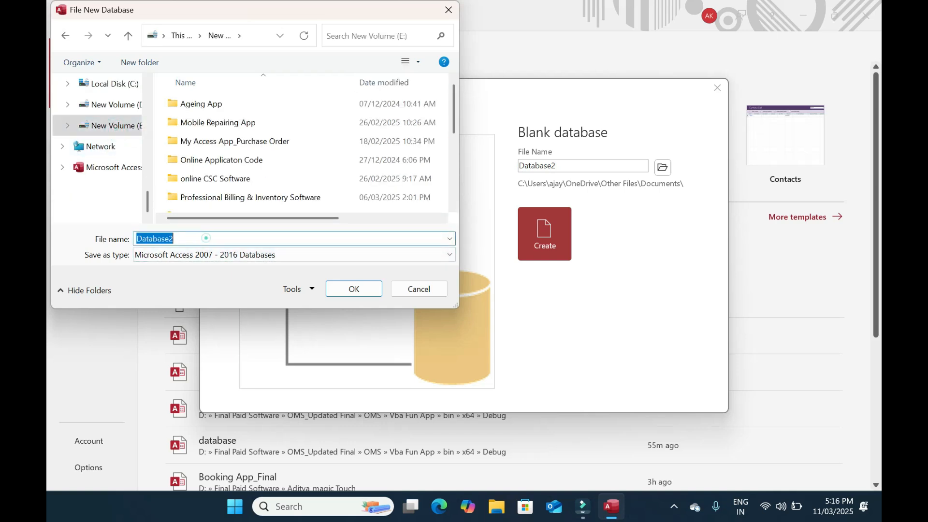
text(Advance)
key(BackSpace)
key(BackSpace)
key(BackSpace)
key(BackSpace)
key(BackSpace)
key(BackSpace)
key(BackSpace)
text(Beginers to Advan)
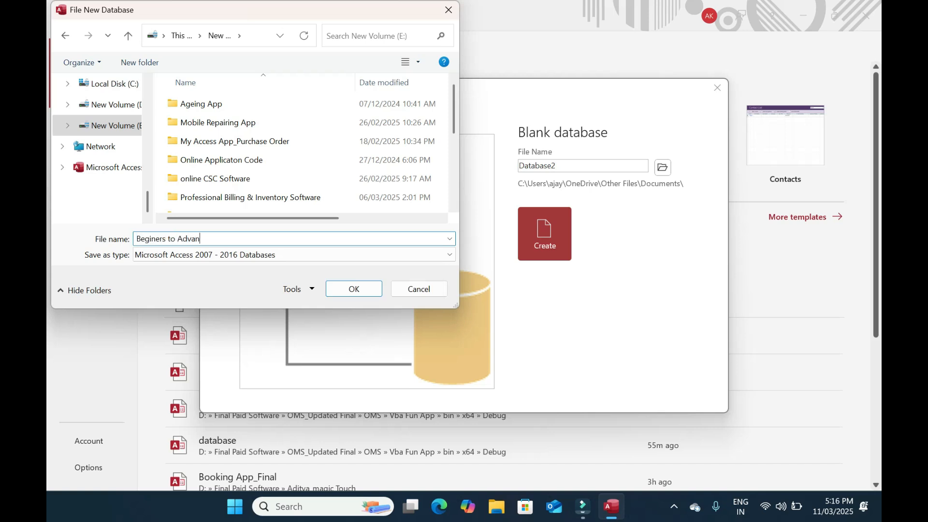
text(ce Software)
click(354, 290)
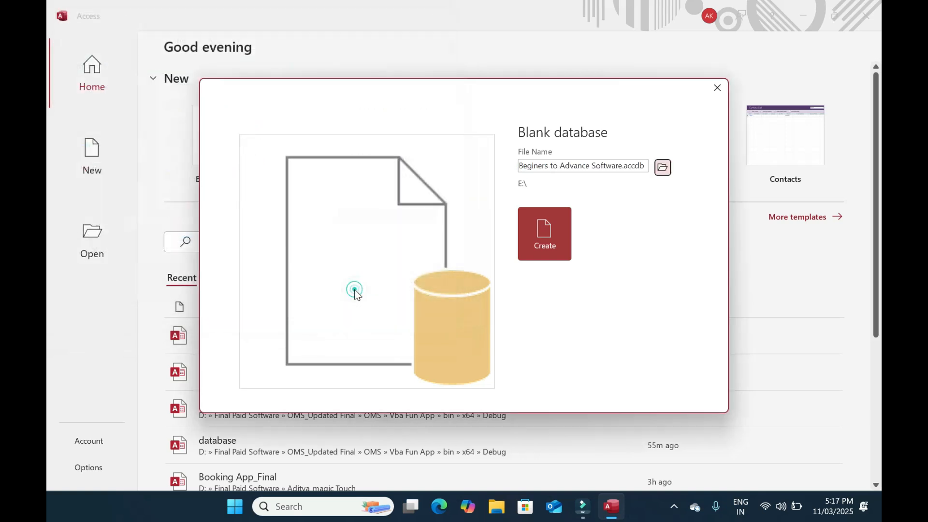
Create the database, close the default Table1, add a new table and switch it to Design view
click(556, 235)
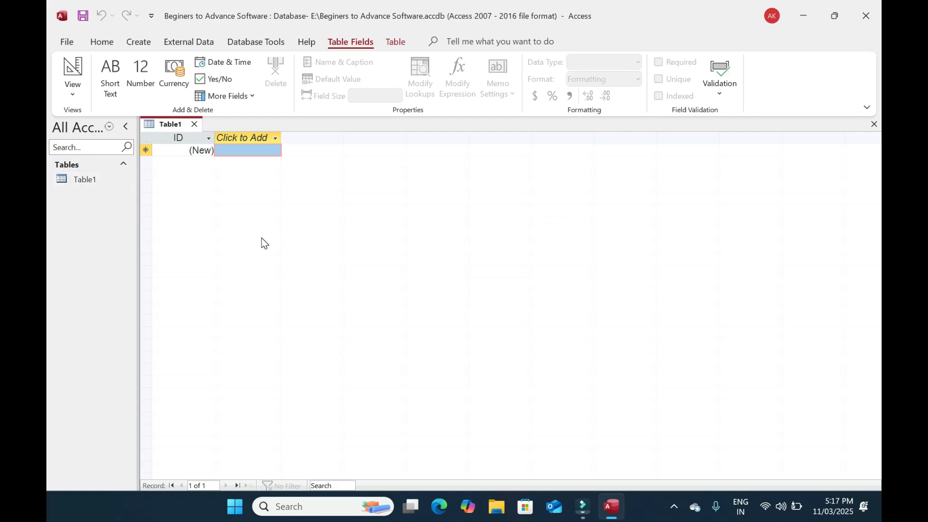
click(196, 125)
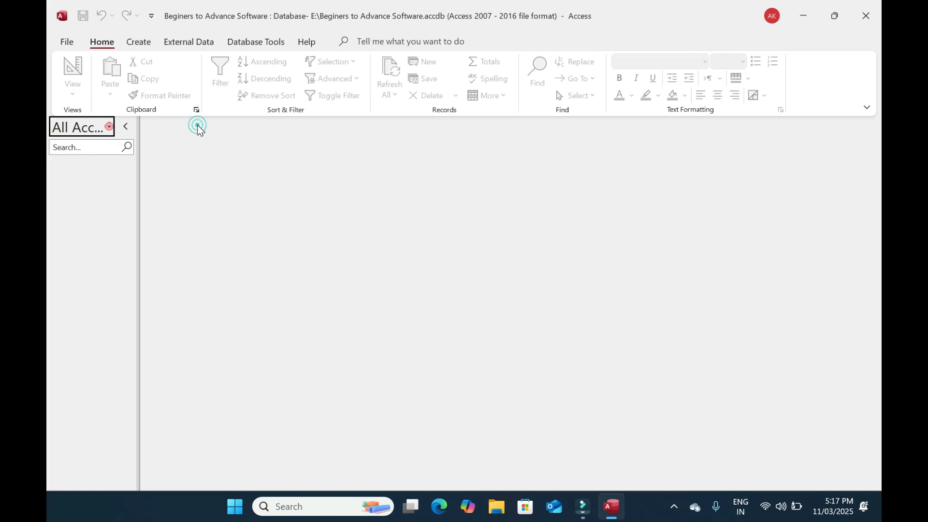
click(137, 42)
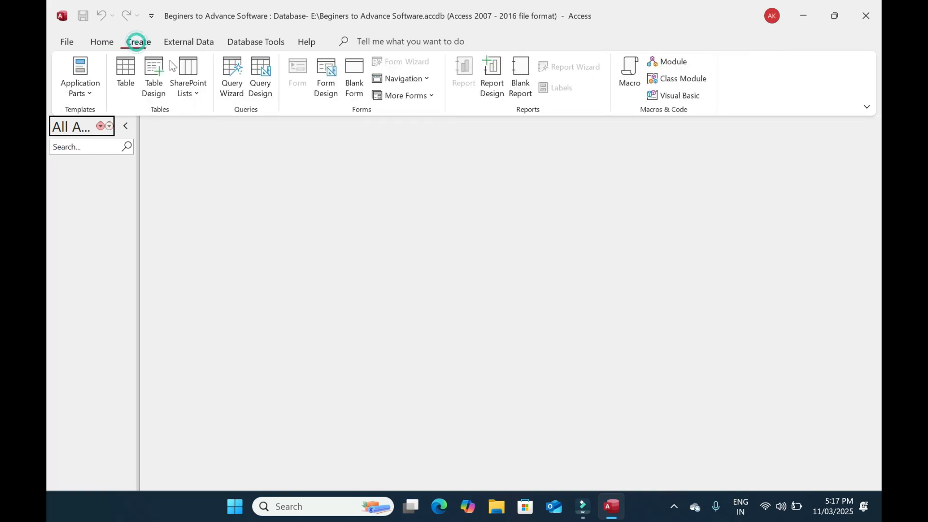
click(128, 69)
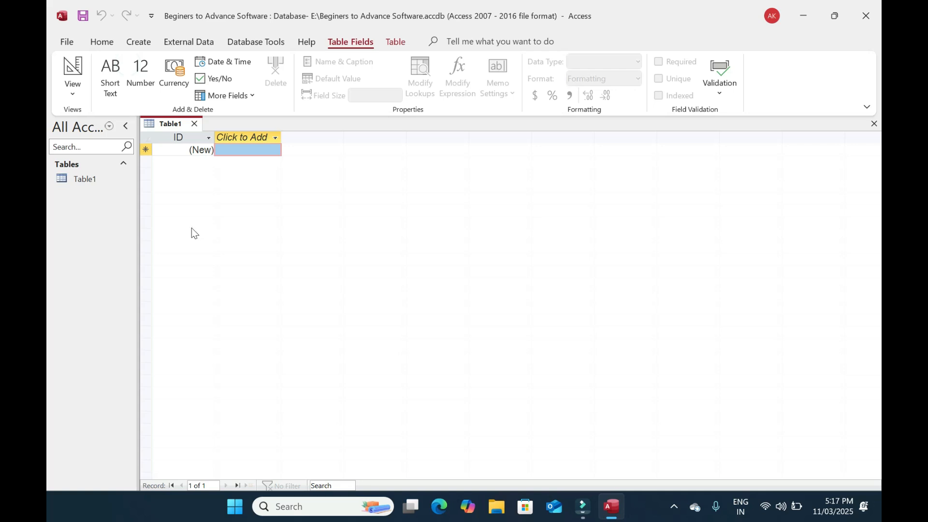
click(82, 71)
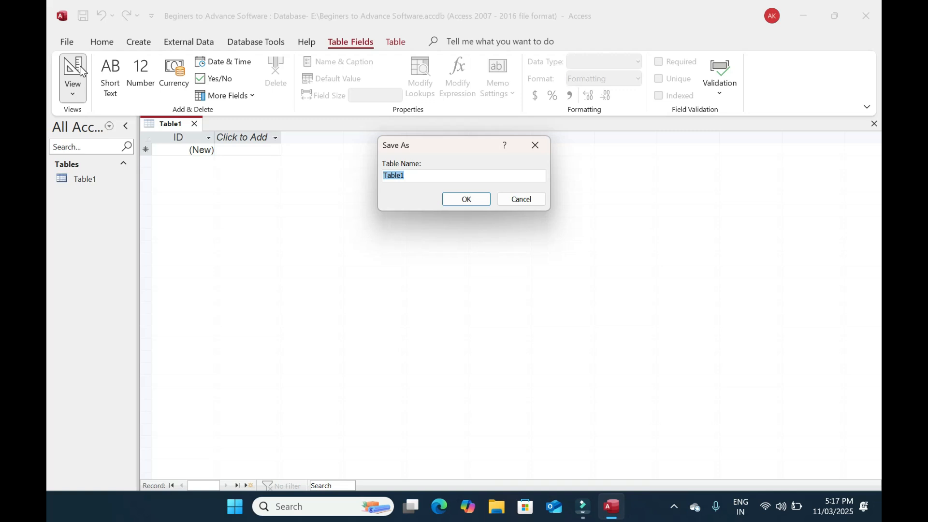
Save the table as EmpDb and make ID the primary key, indexed Yes (No Duplicates)
text(EmpDb)
key(Return)
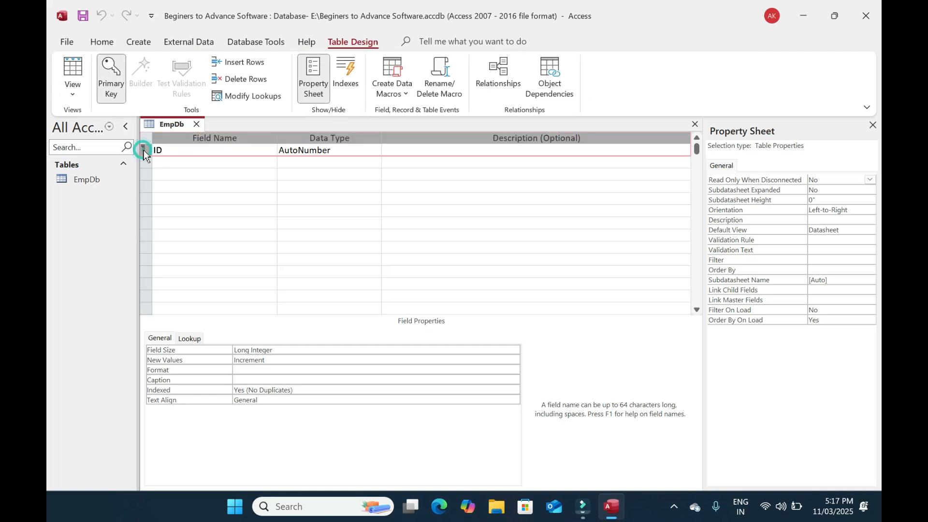
double_click(167, 150)
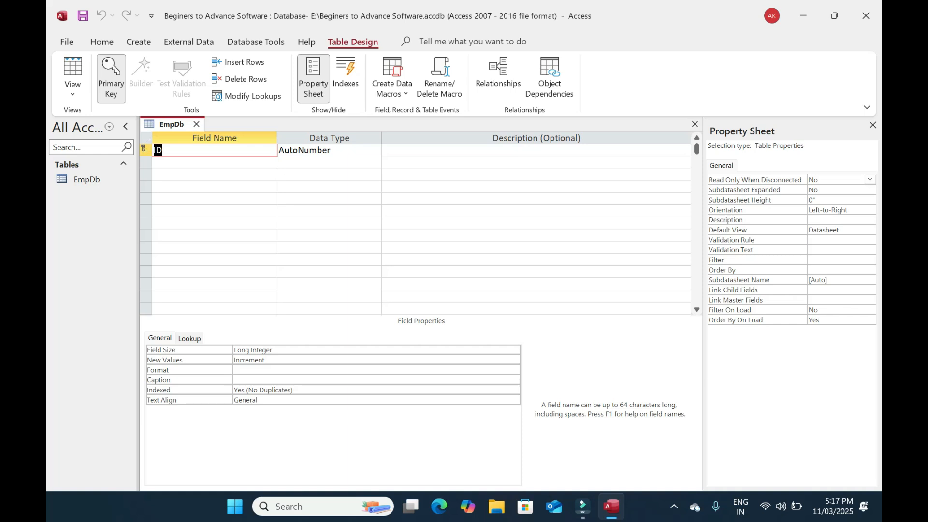
click(121, 100)
click(292, 389)
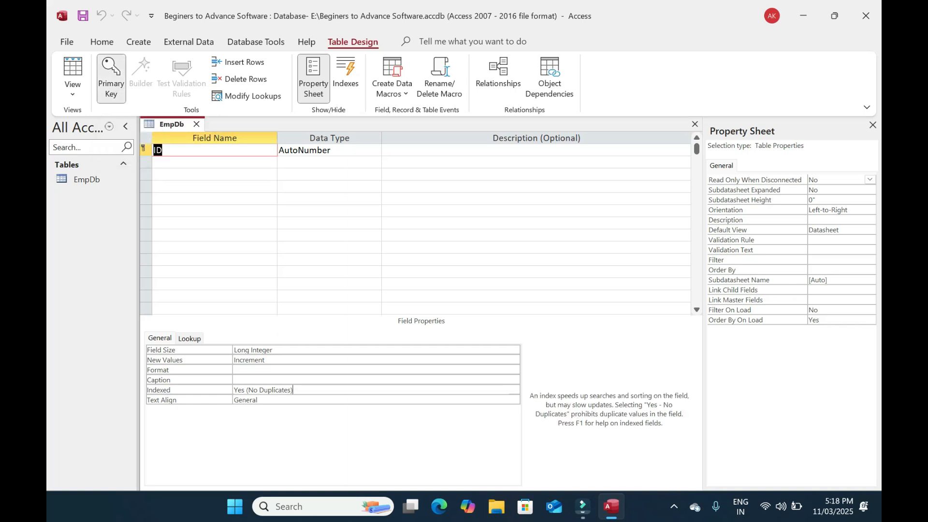
click(220, 392)
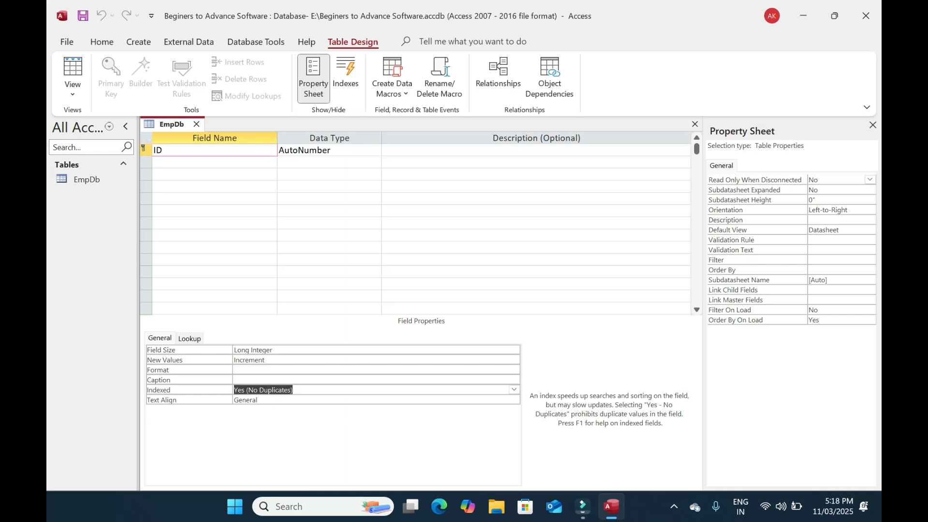
Add the Emp Name field and an Address field with field size 150
click(155, 161)
text(Emp Name)
key(Tab)
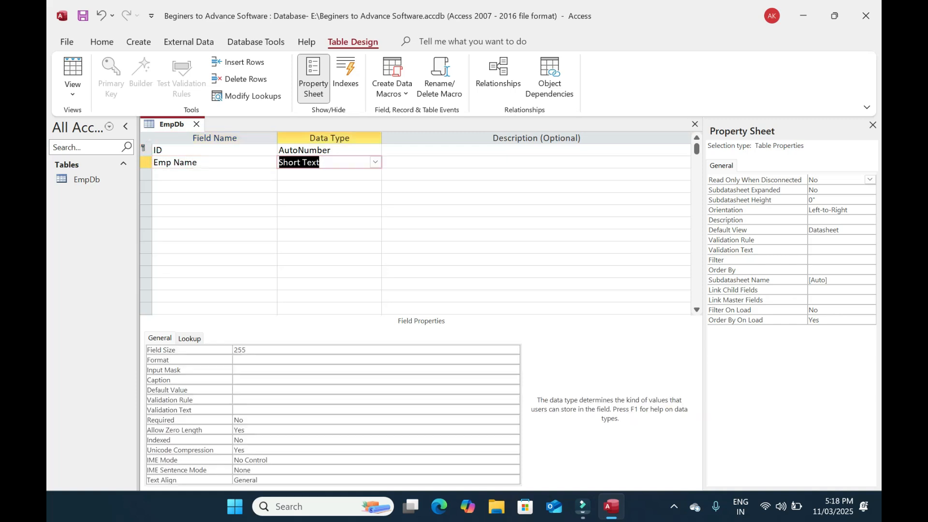
click(198, 349)
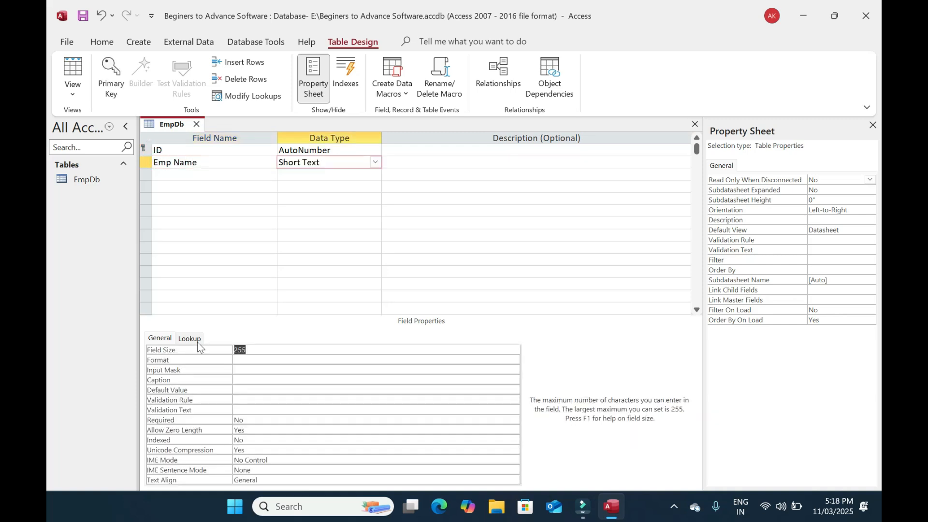
click(203, 174)
text(Addres)
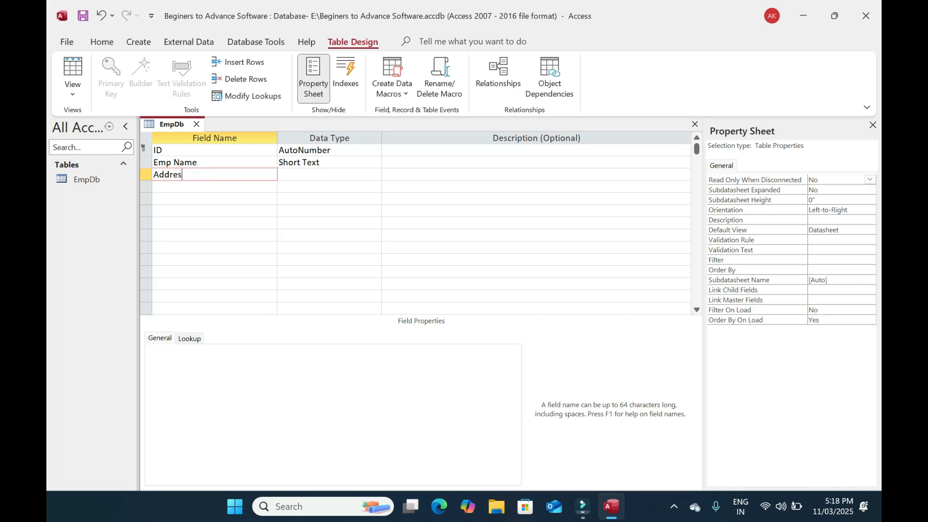
text(s)
key(Tab)
click(174, 348)
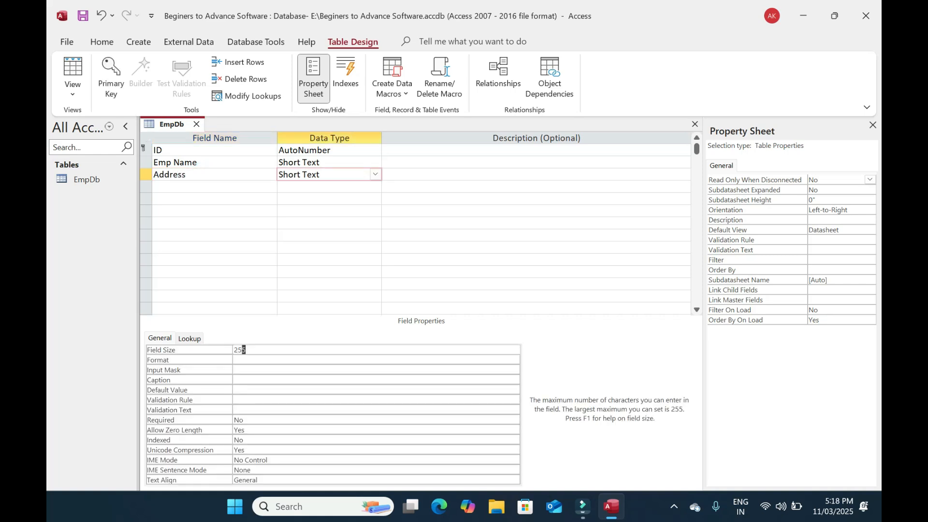
text(150)
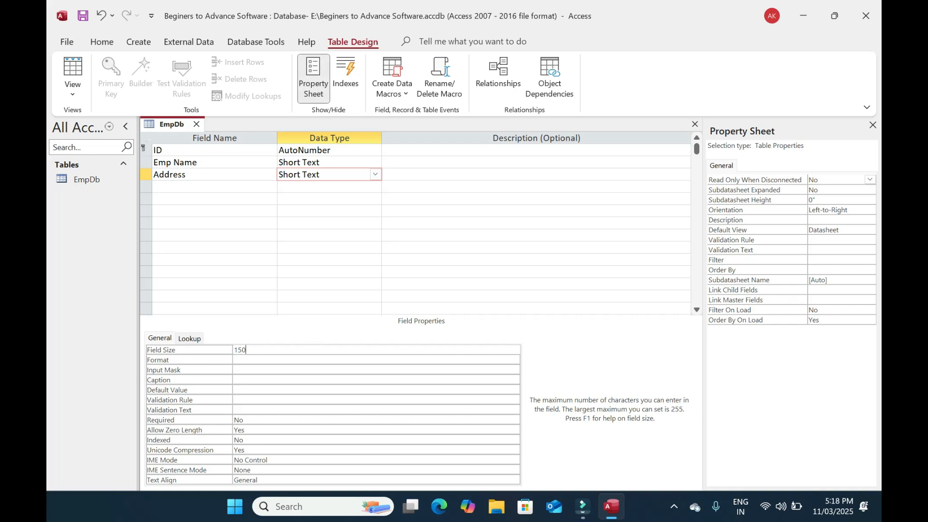
Add a Contact field with field size 10 and a Short Text Email field
click(179, 187)
text(Contact)
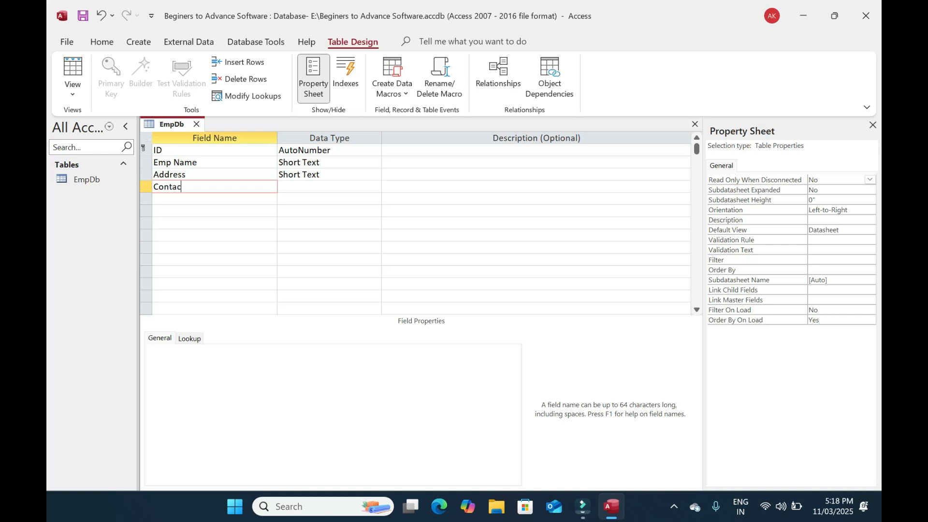
key(Tab)
drag(248, 350, 188, 341)
text(10)
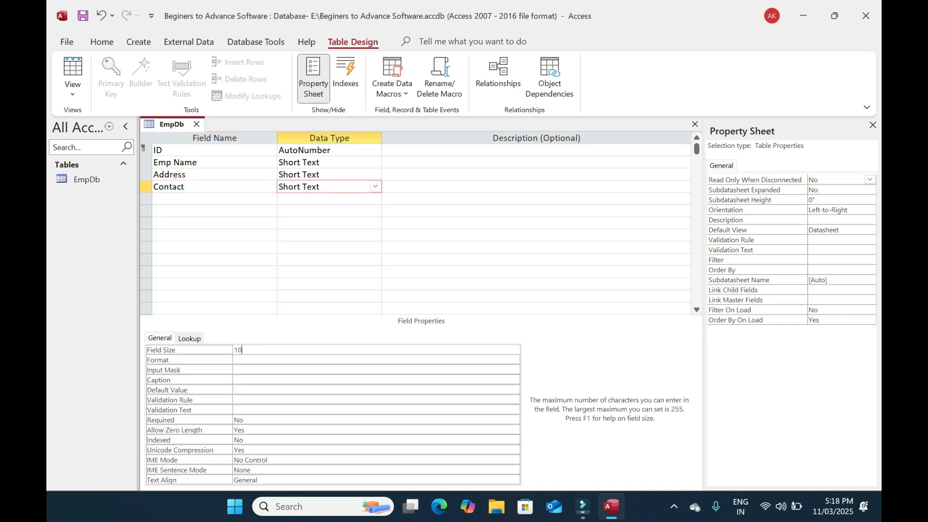
click(170, 199)
text(Email)
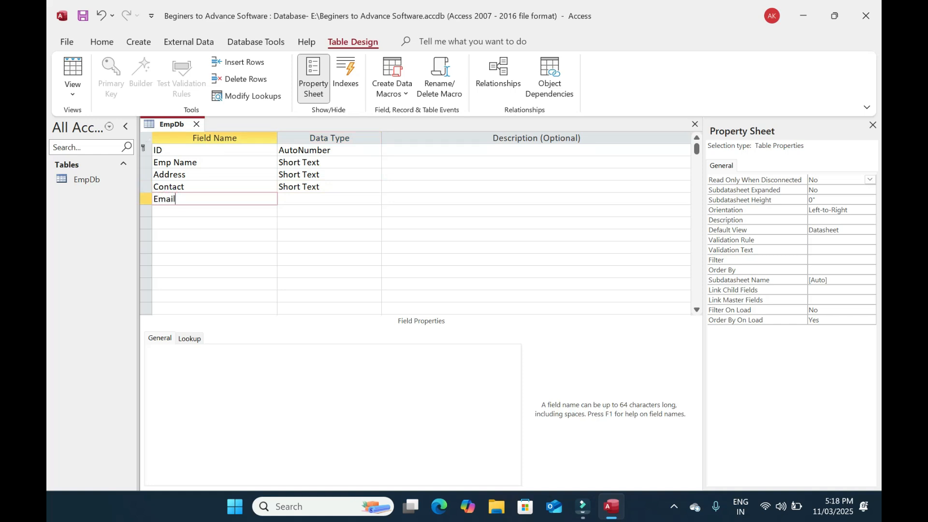
key(Tab)
key(Tab)
key(Tab)
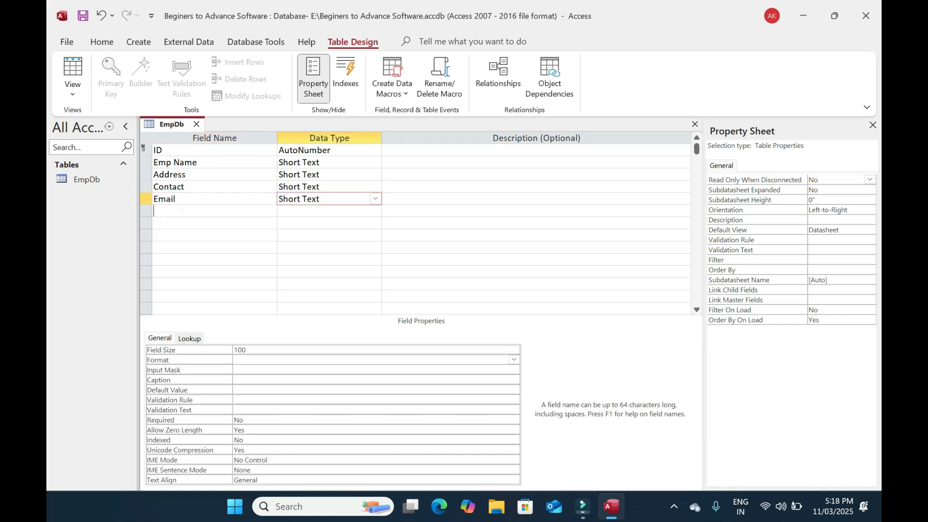
Add a Photo field with the Attachment data type
click(182, 209)
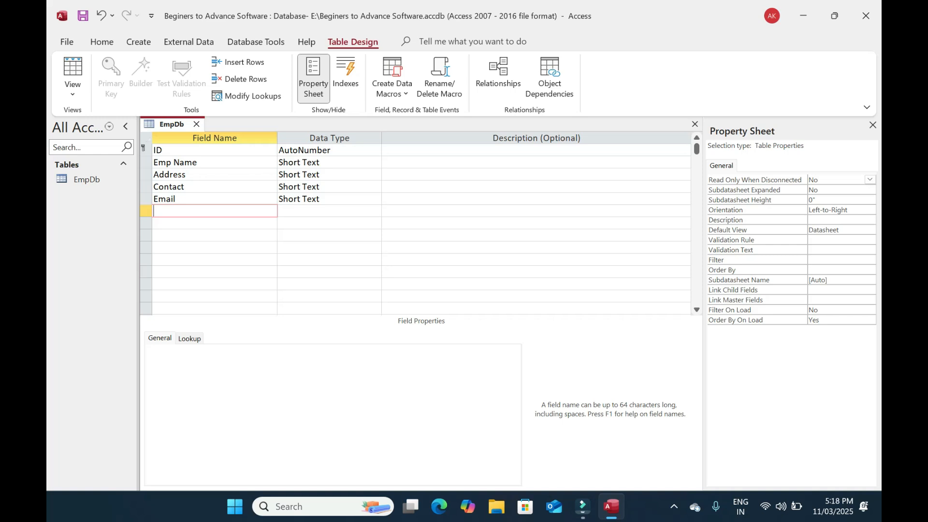
text(Photo)
key(Tab)
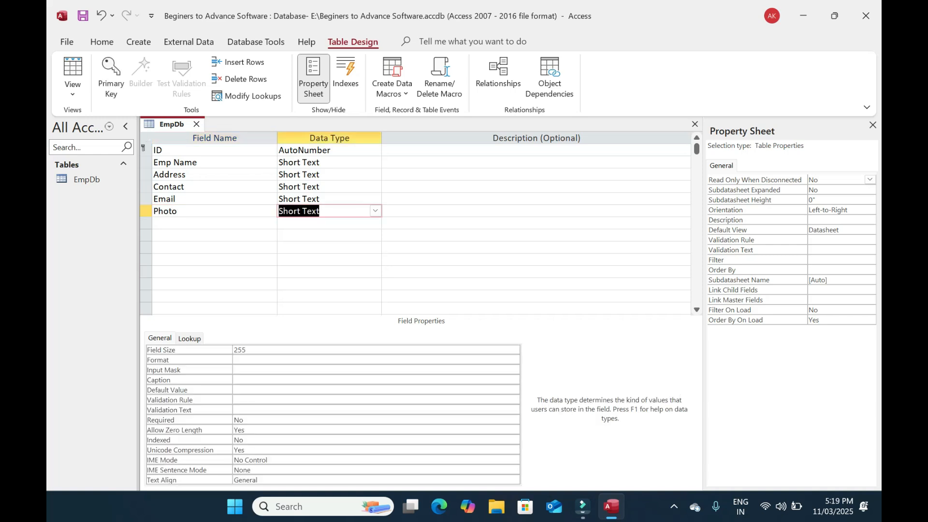
text(Attachment)
key(Tab)
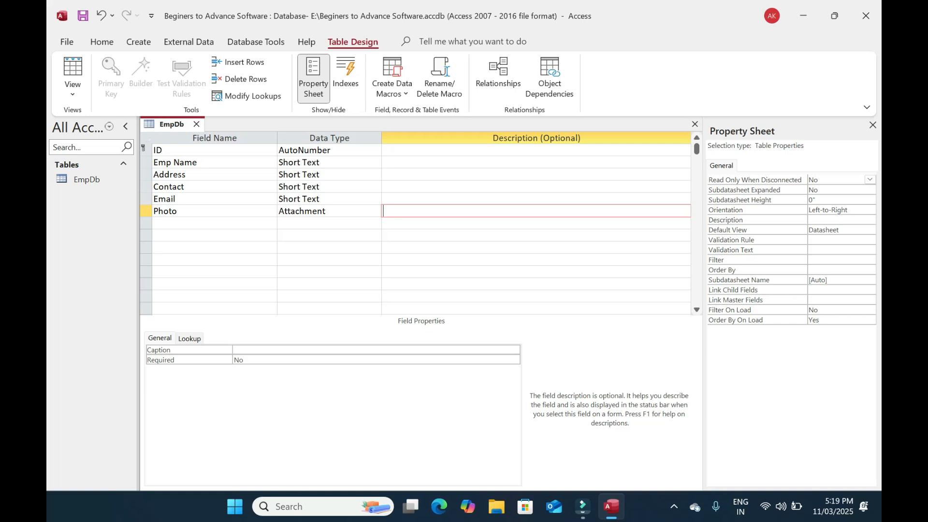
Save the EmpDb table when switching to Datasheet view, then close it
click(73, 67)
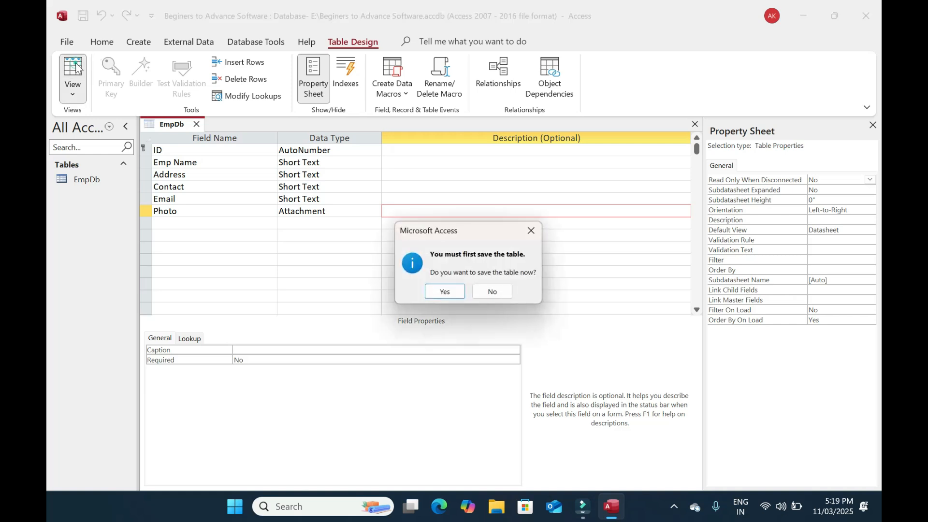
click(445, 293)
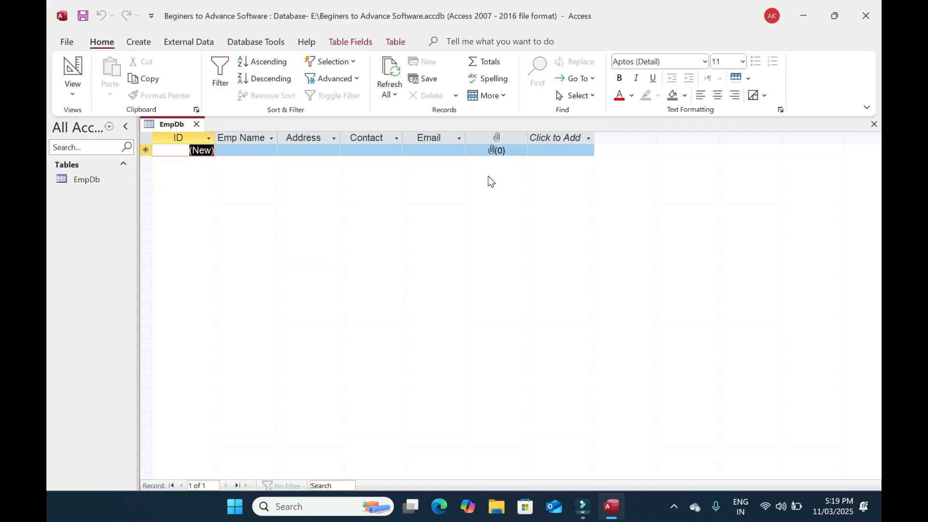
click(196, 124)
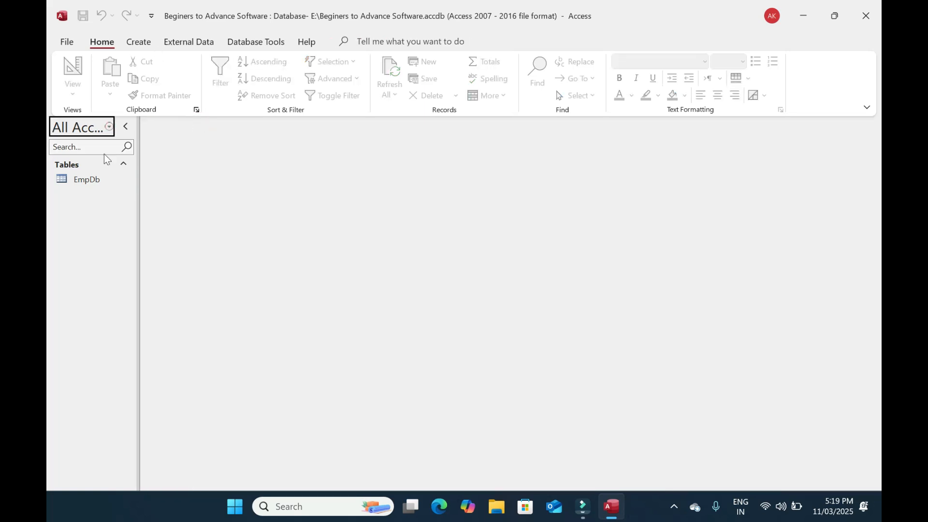
Generate a quick form from the EmpDb table, then close it
click(96, 179)
click(138, 42)
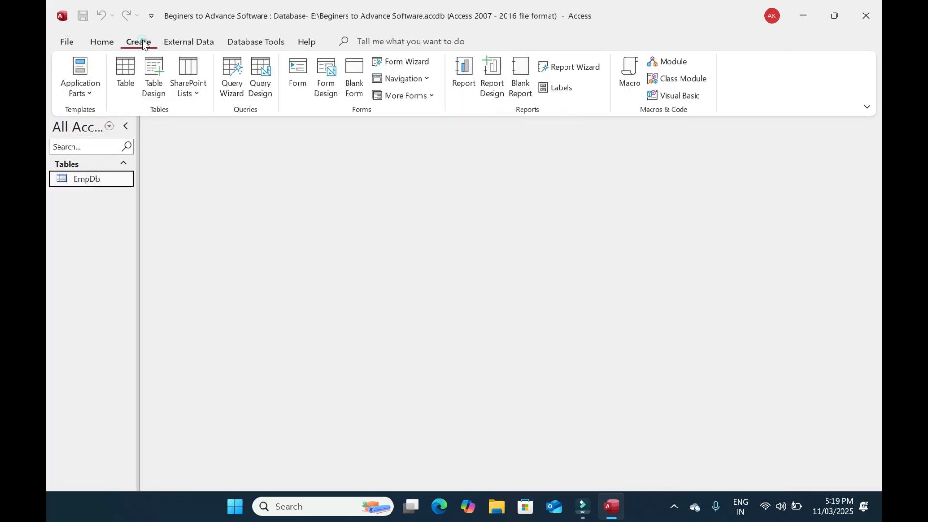
click(292, 61)
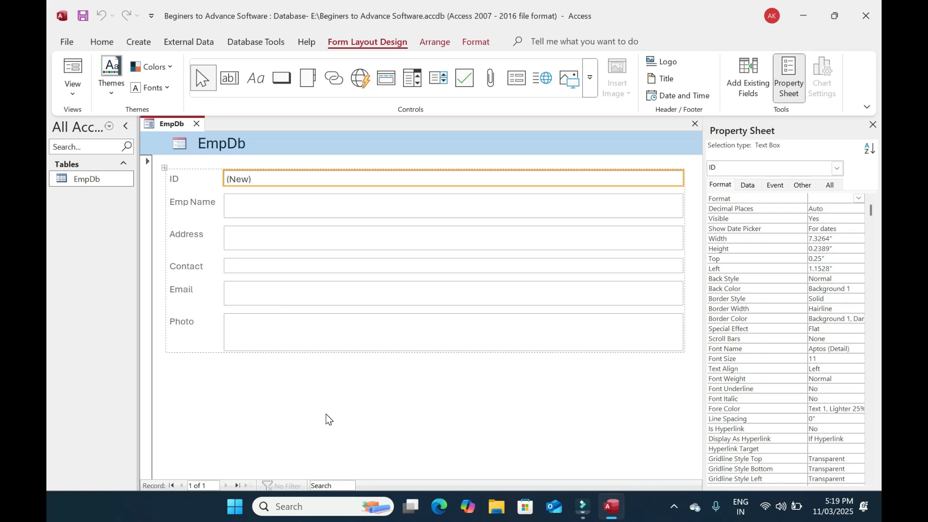
click(196, 122)
Discard the quick form and build a Form Wizard form from all EmpDb fields, then close it
click(470, 289)
click(138, 42)
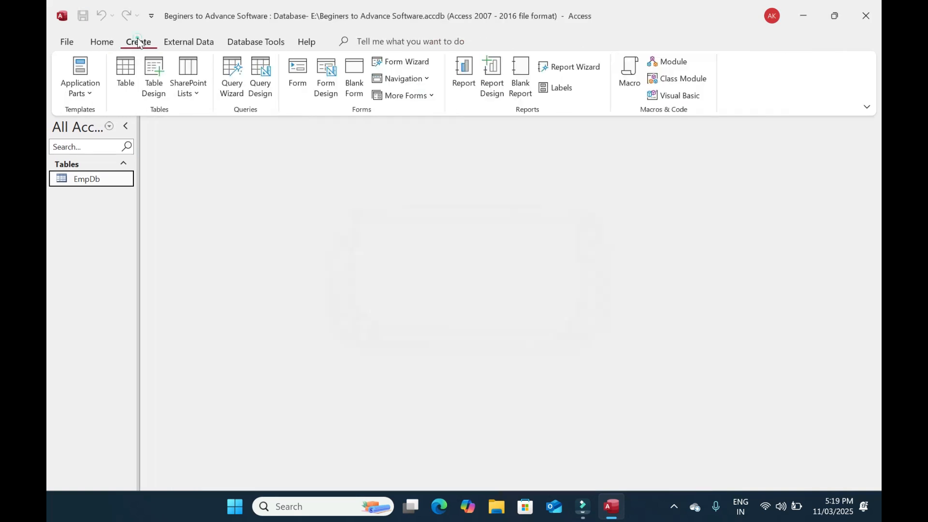
click(406, 61)
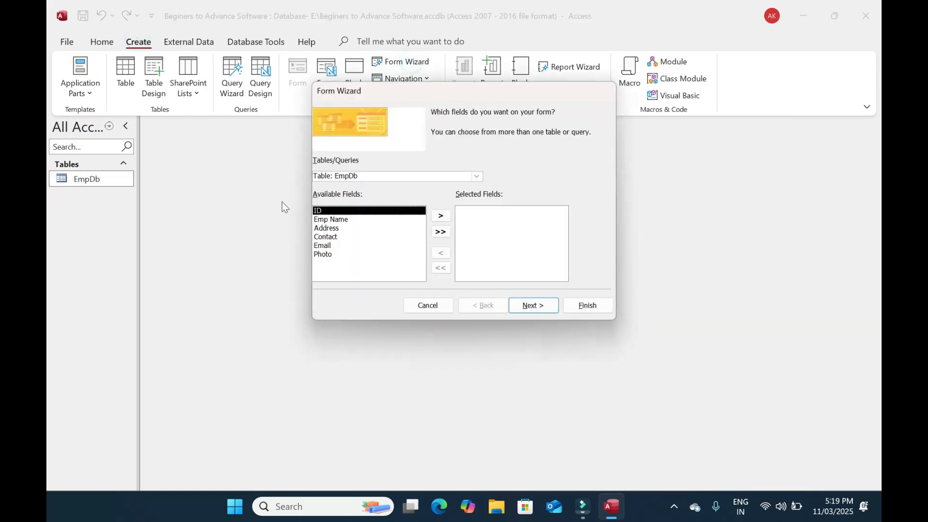
click(330, 220)
click(327, 237)
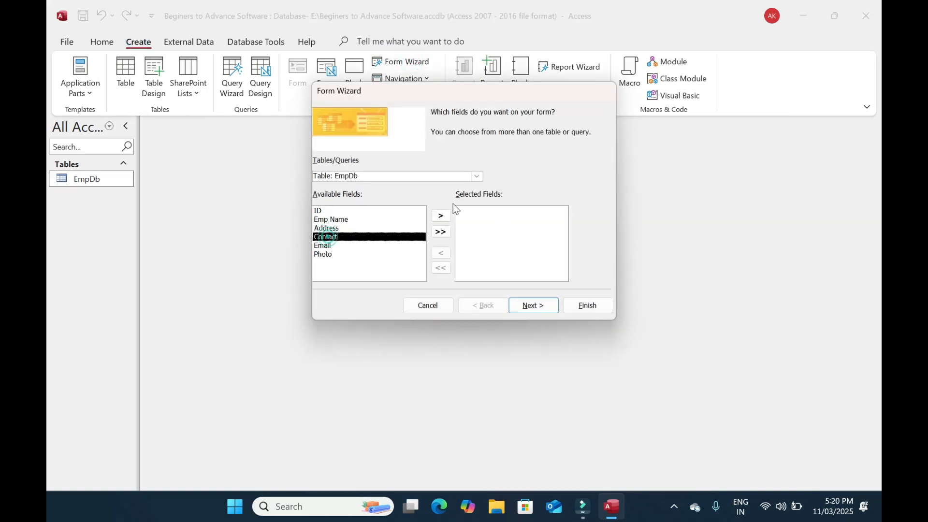
click(477, 176)
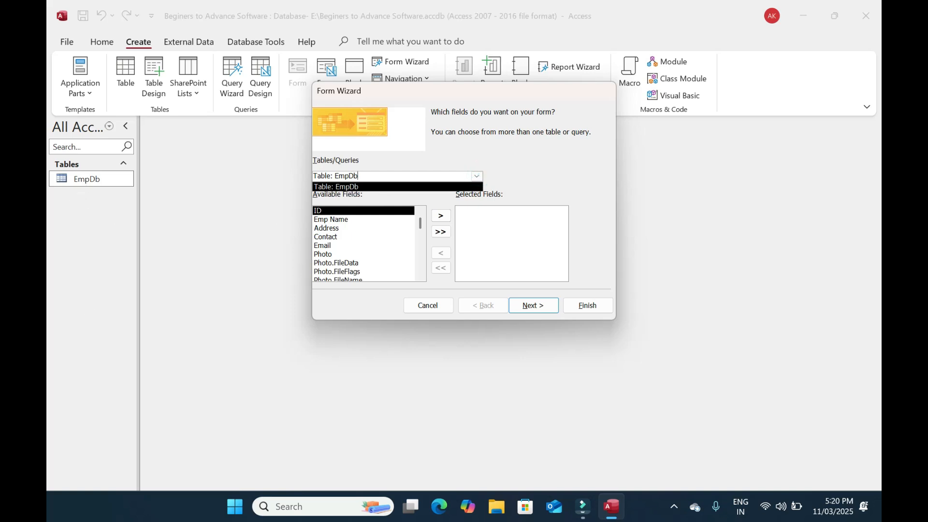
click(477, 177)
click(361, 187)
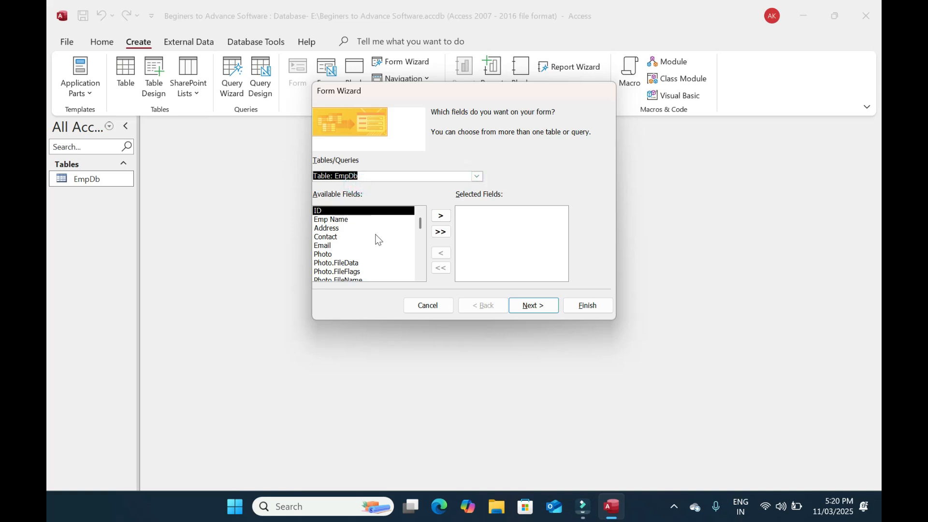
click(441, 232)
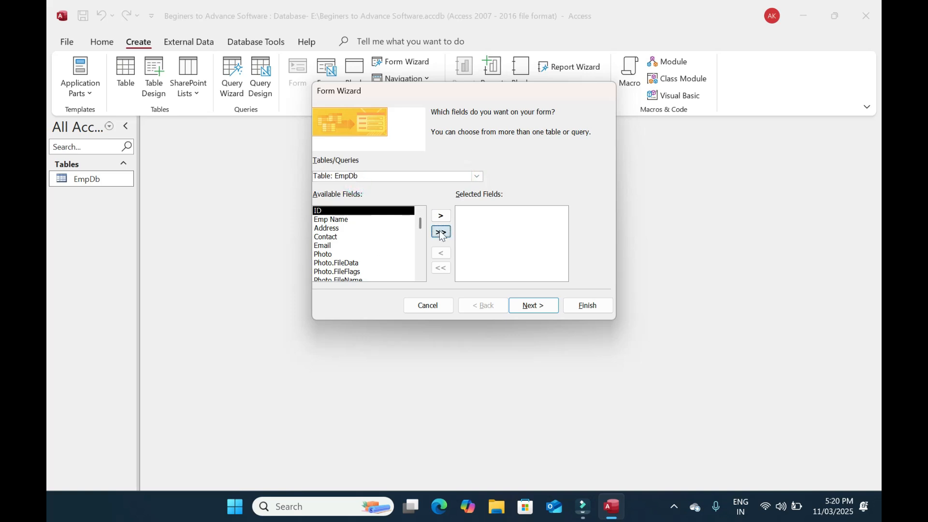
click(544, 305)
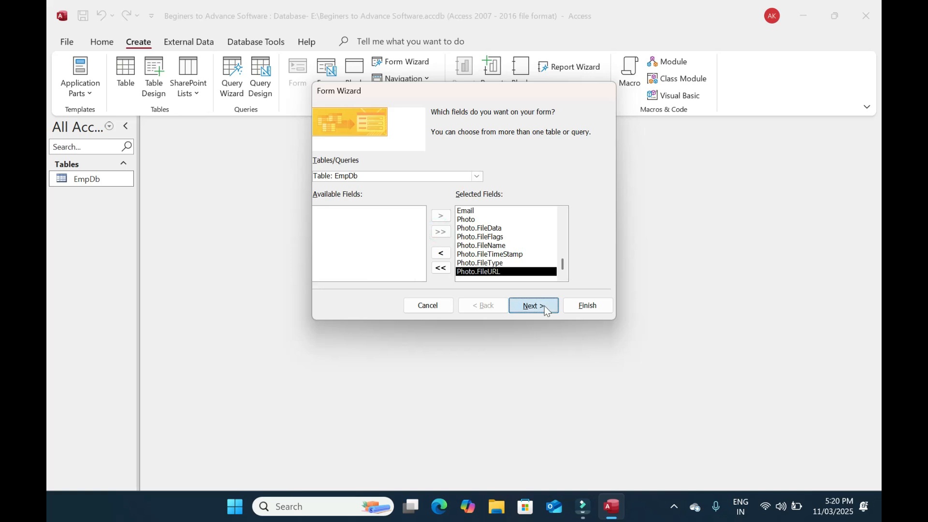
click(594, 306)
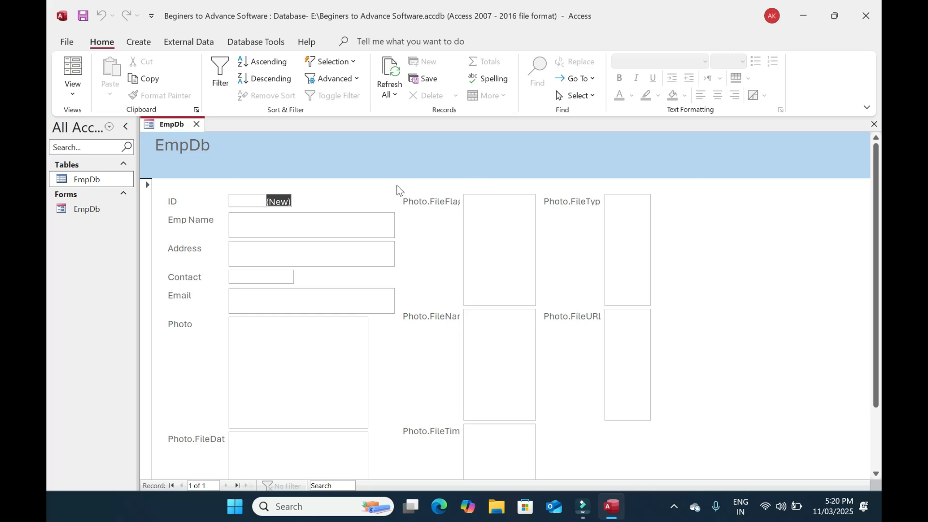
click(196, 124)
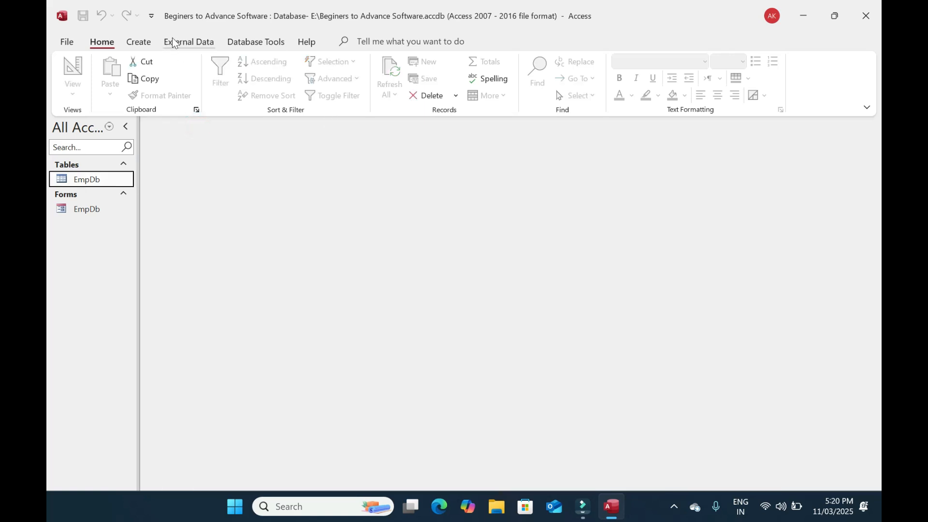
Rerun the Form Wizard on EmpDb adding ID, Emp Name, Address, Contact, Email and Photo, and finish EmpDb1
click(141, 43)
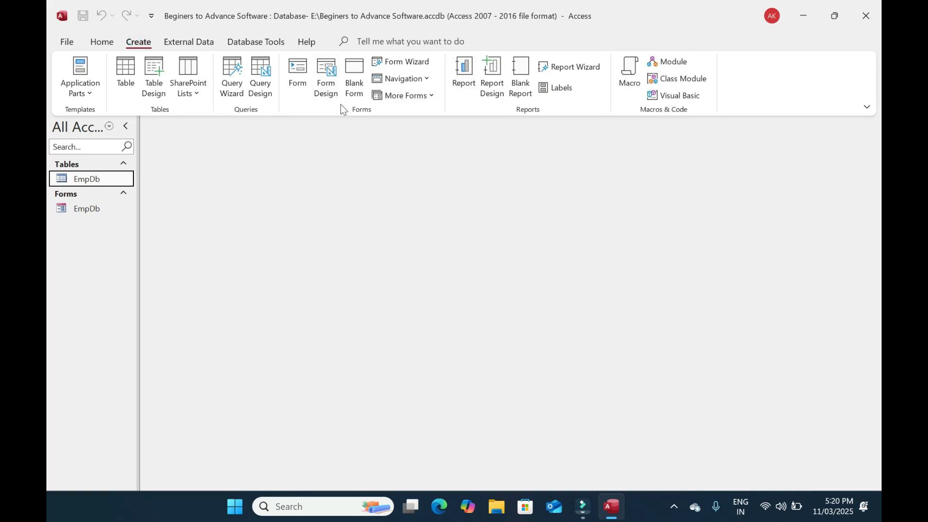
click(399, 62)
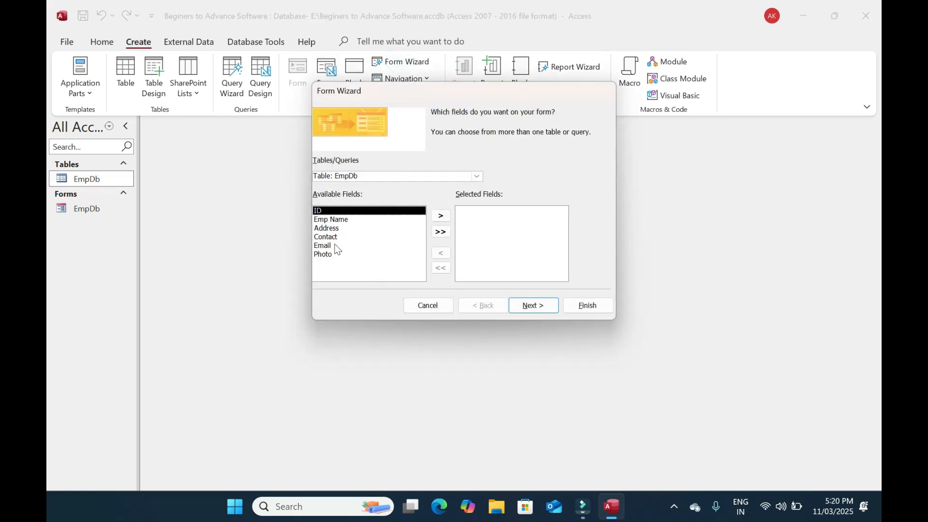
click(327, 255)
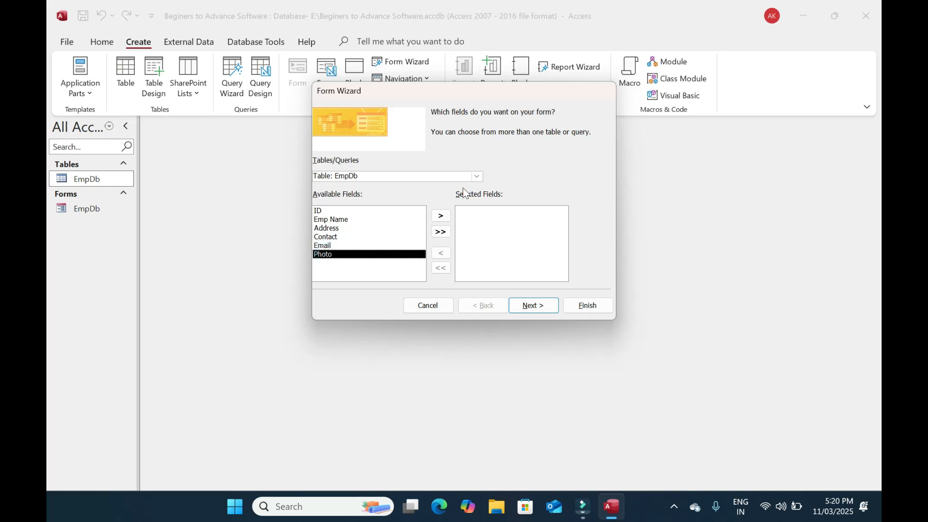
click(477, 176)
click(376, 185)
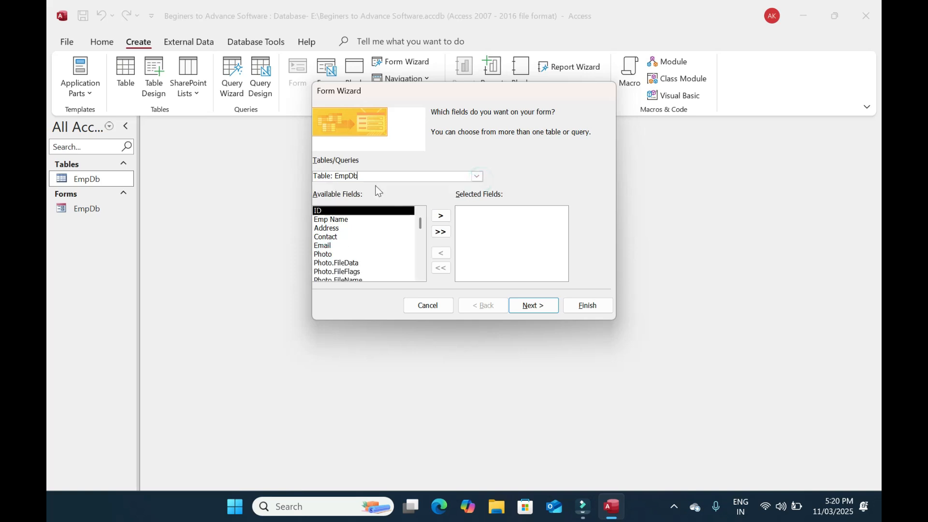
click(341, 262)
key(Down)
key(Down)
key(Down)
key(Down)
key(Down)
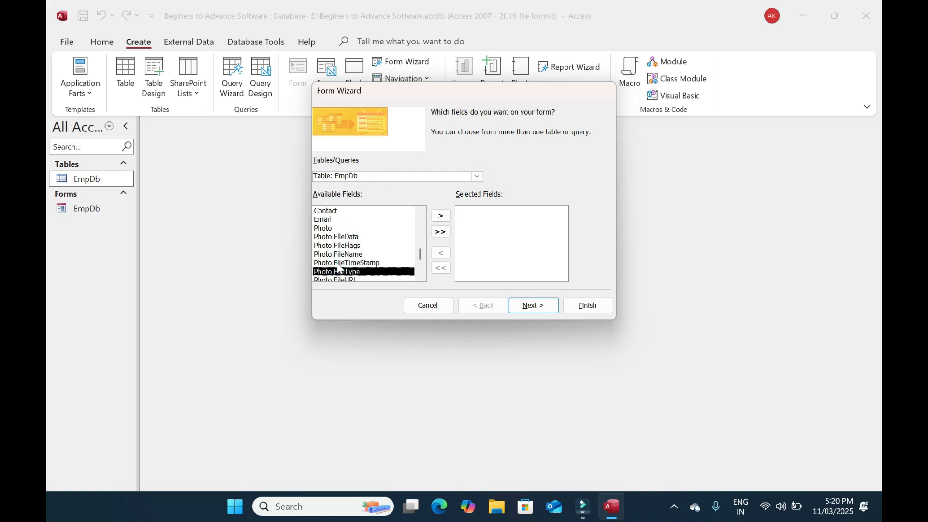
key(Up)
key(Up)
key(Up)
key(Up)
key(Up)
key(Up)
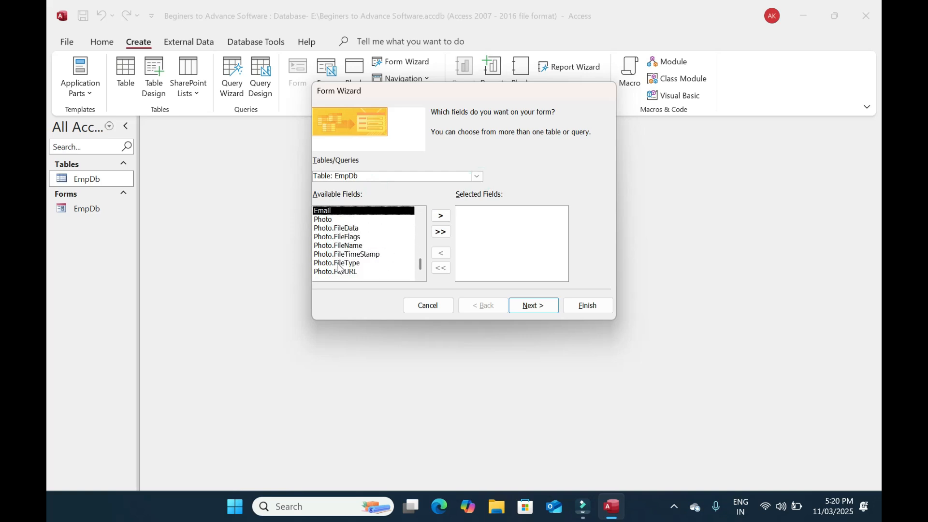
key(Up)
key(Up)
key(Up)
key(Up)
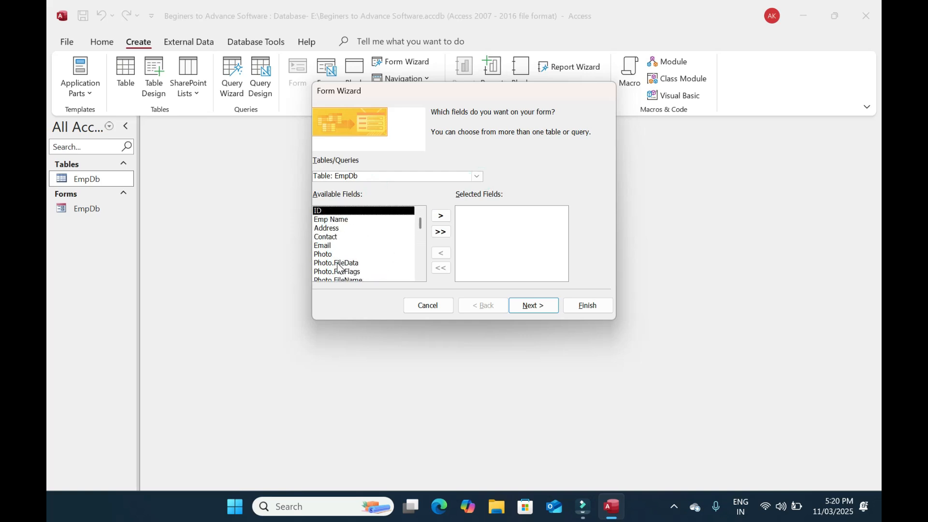
key(Up)
click(442, 217)
click(442, 216)
click(442, 216)
click(442, 216)
click(442, 216)
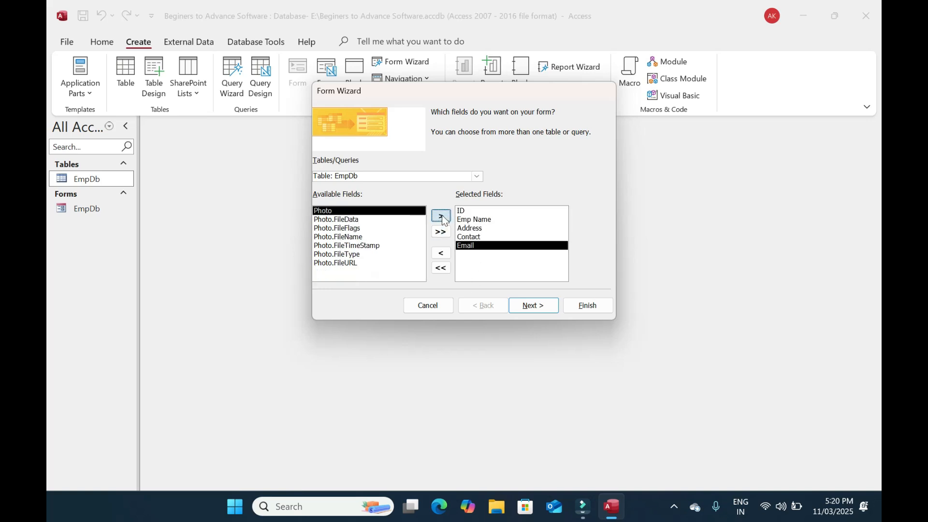
click(442, 216)
click(552, 306)
click(590, 309)
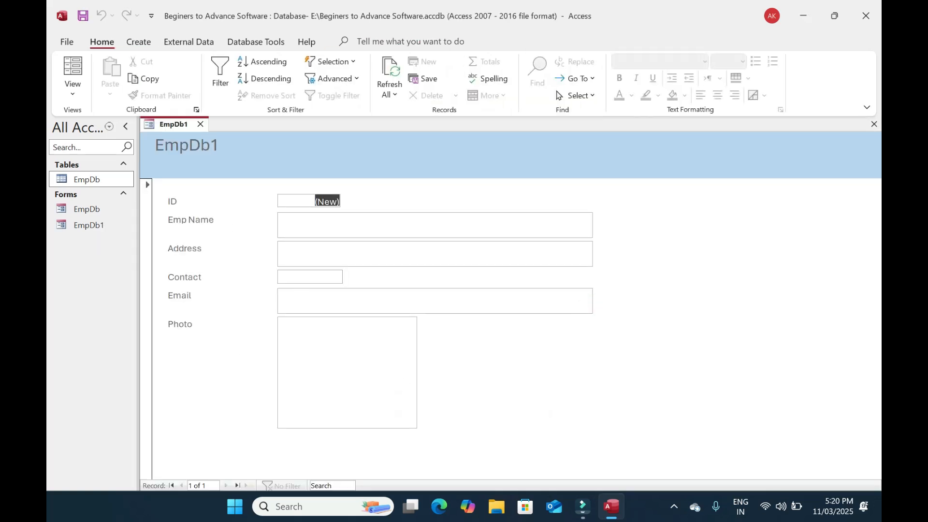
Try out the Contact, Emp Name, Address and Email fields on the new form
click(307, 276)
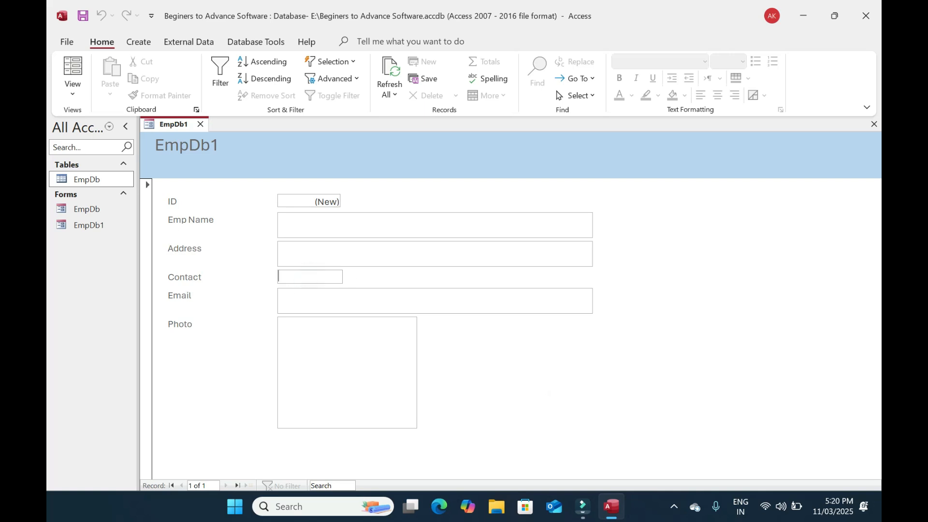
click(304, 219)
click(315, 257)
click(317, 300)
click(338, 297)
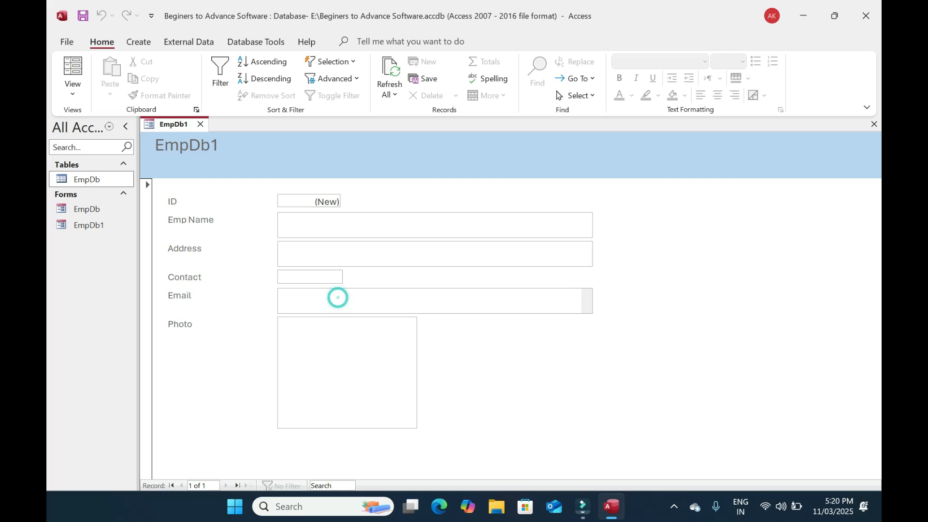
Open the EmpDb1 form in Design View and select all its controls
right_click(506, 383)
click(549, 254)
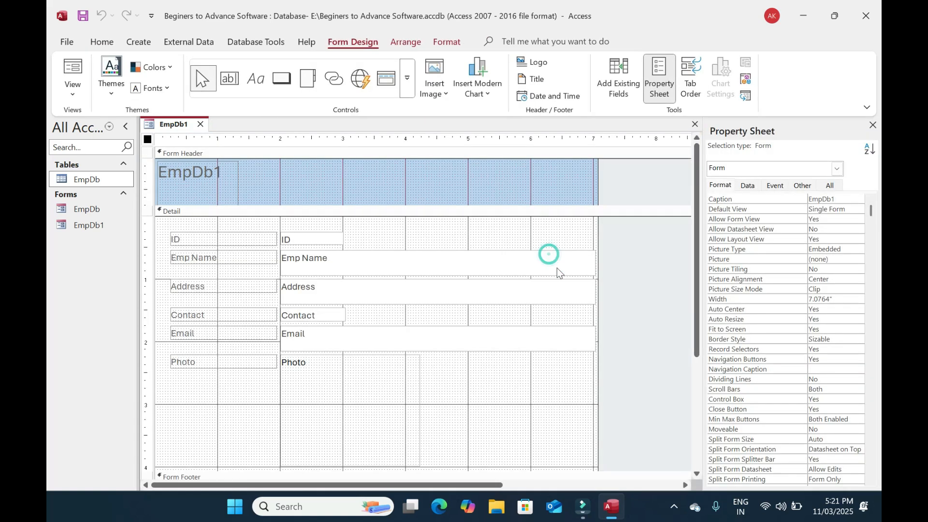
click(450, 183)
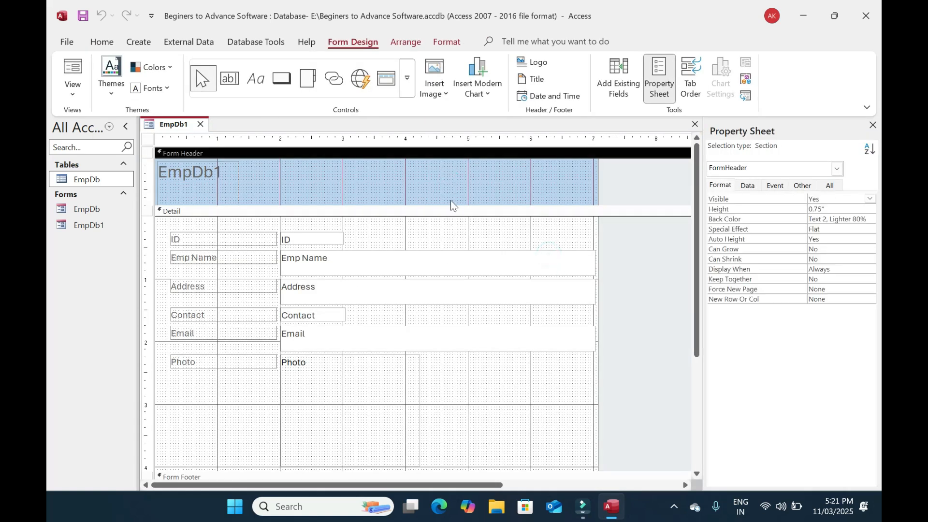
click(459, 315)
key(ctrl+a)
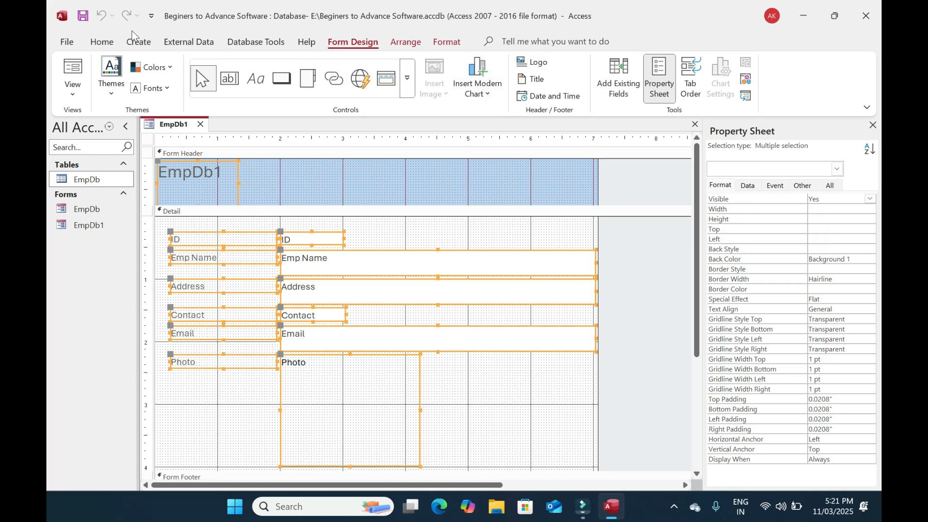
click(101, 41)
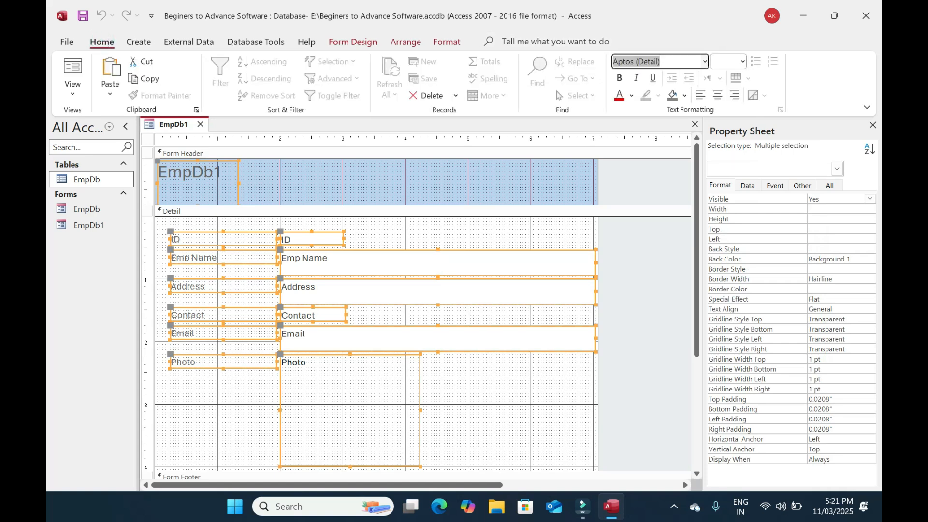
Retitle the header label 'Employee' and set all form text to Automatic black
click(265, 184)
click(204, 173)
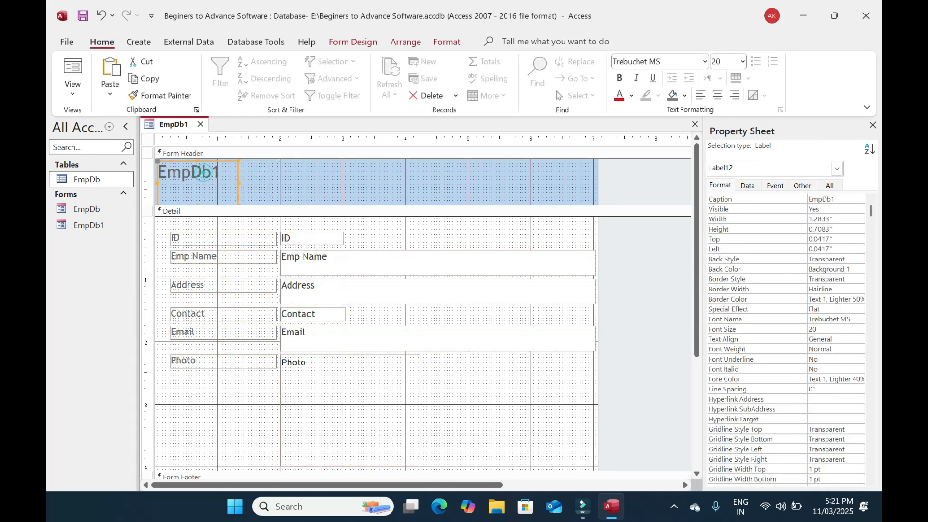
click(227, 175)
drag(227, 175, 97, 168)
text(Employee)
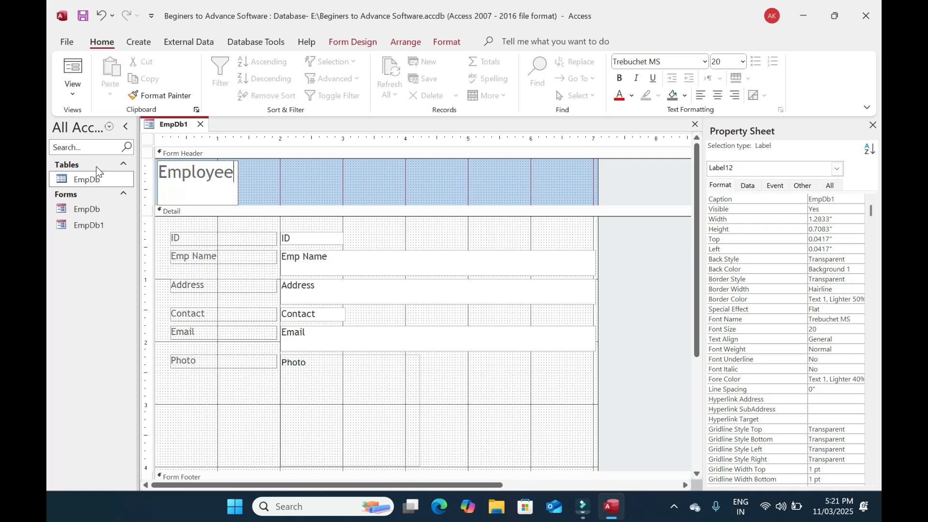
key(ctrl+a)
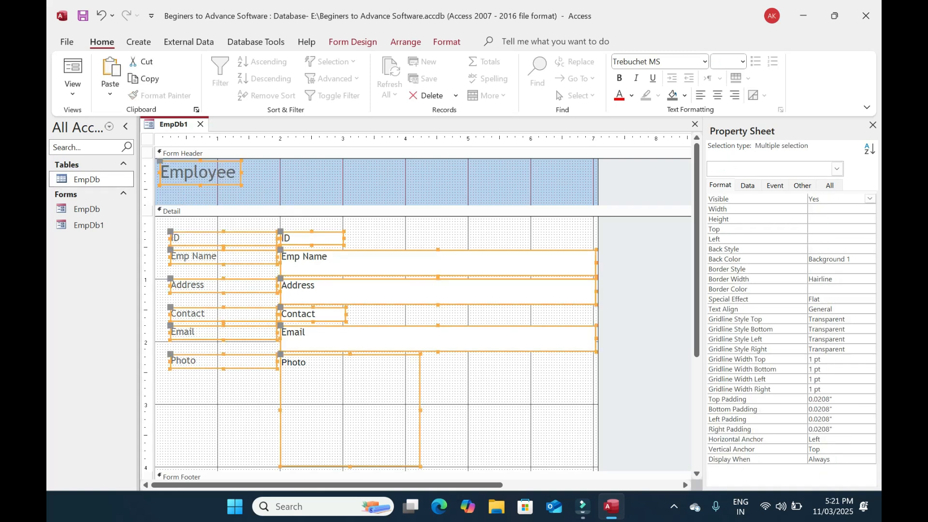
click(632, 95)
click(628, 110)
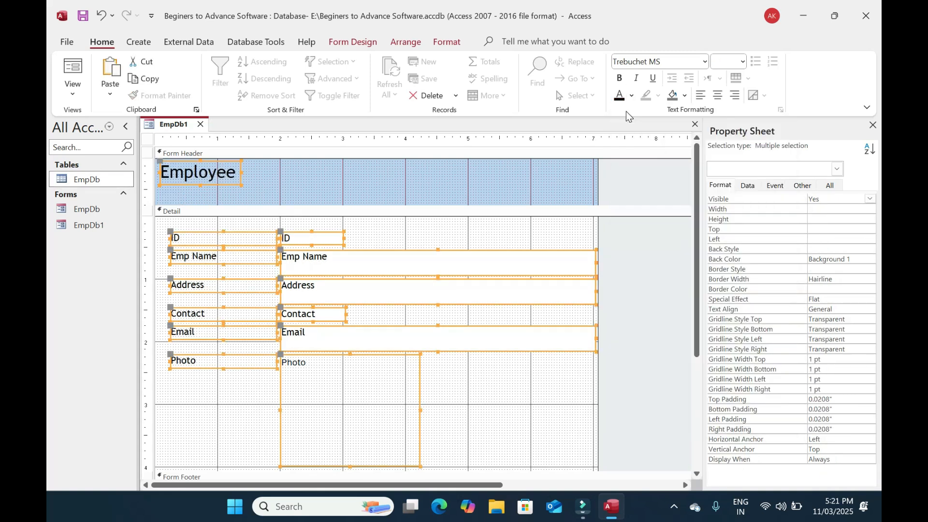
Shorten the header to 0.5" with a light orange background, and tint the Detail section cream
click(356, 188)
drag(373, 205, 373, 190)
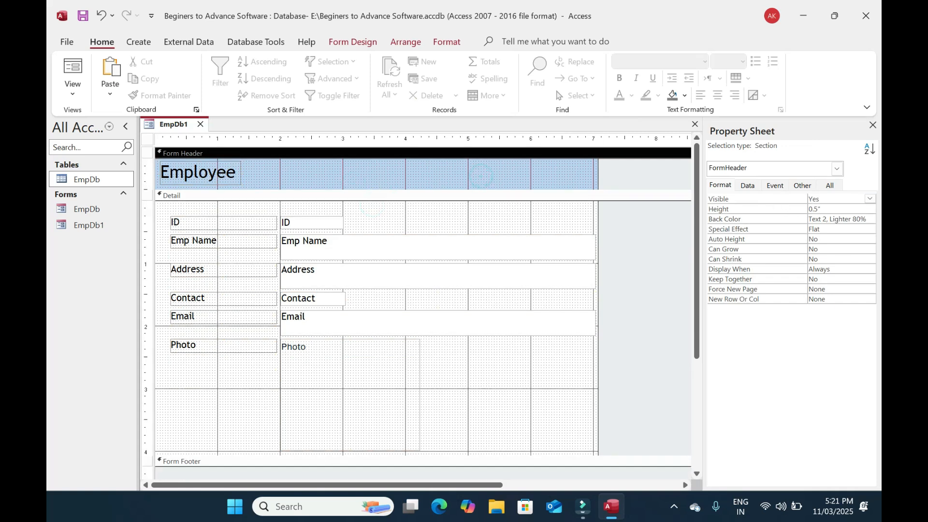
click(870, 220)
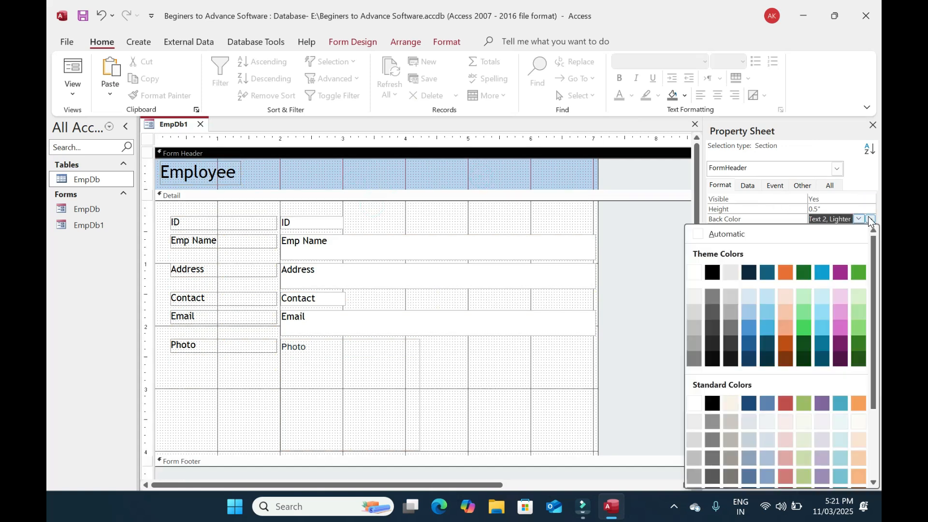
click(785, 313)
click(585, 374)
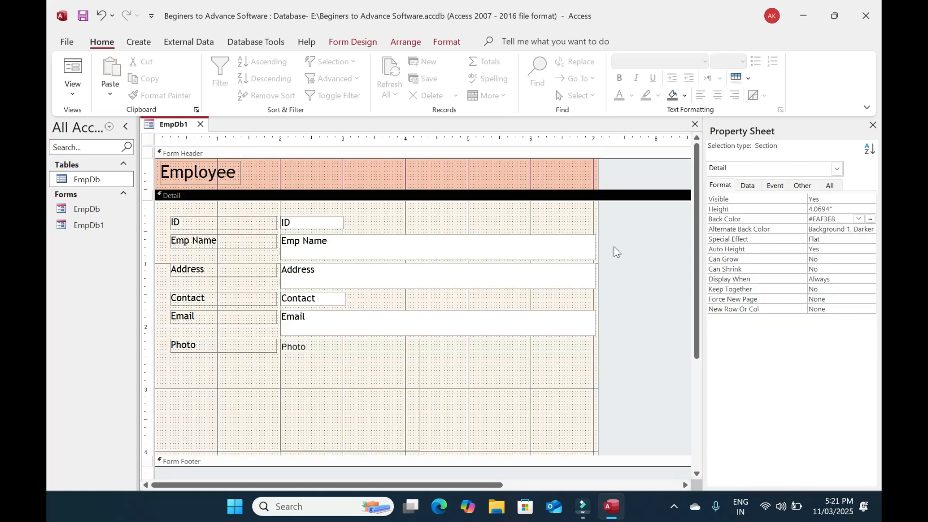
click(614, 247)
Preview the styled form in Form View, then return to Design View
click(71, 71)
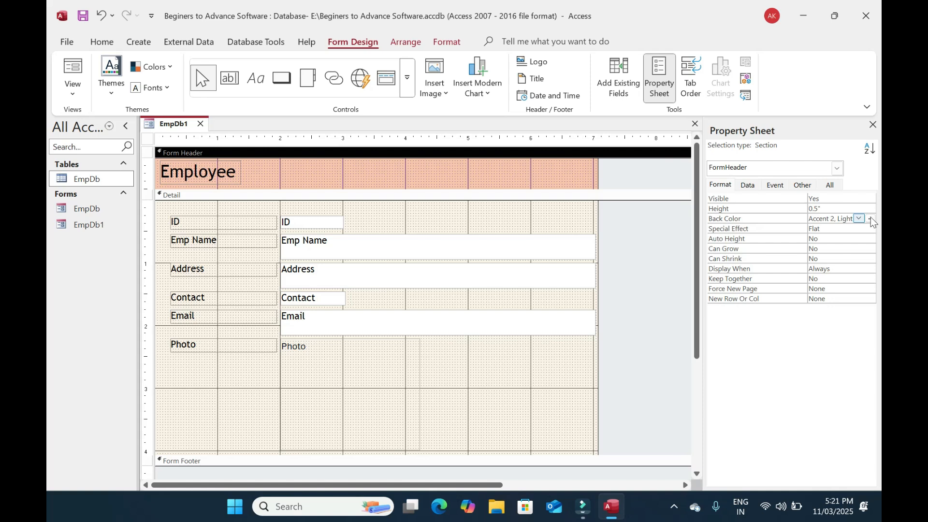
click(871, 218)
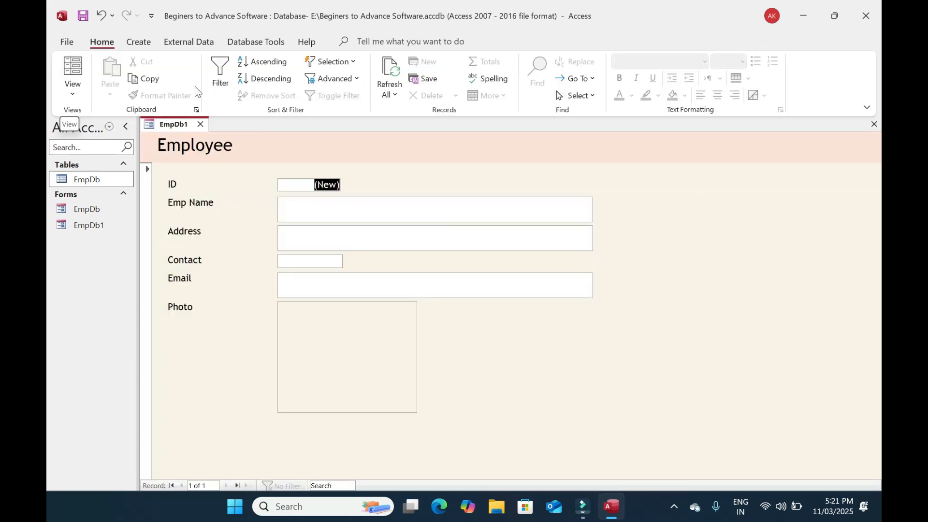
click(71, 92)
click(97, 170)
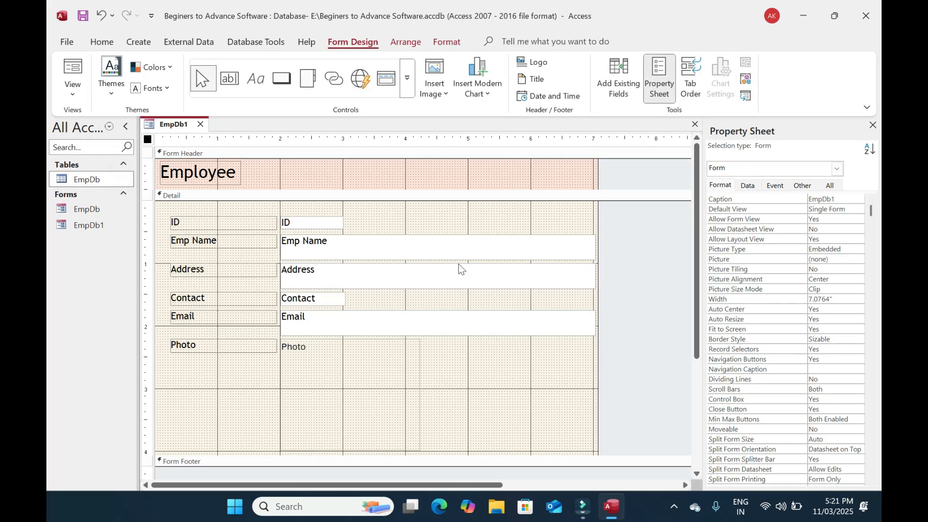
Make the Emp Name, Address and Email boxes one line tall and move Address up under Emp Name
click(437, 247)
shift+click(416, 273)
shift+click(416, 323)
drag(438, 336, 447, 325)
click(422, 344)
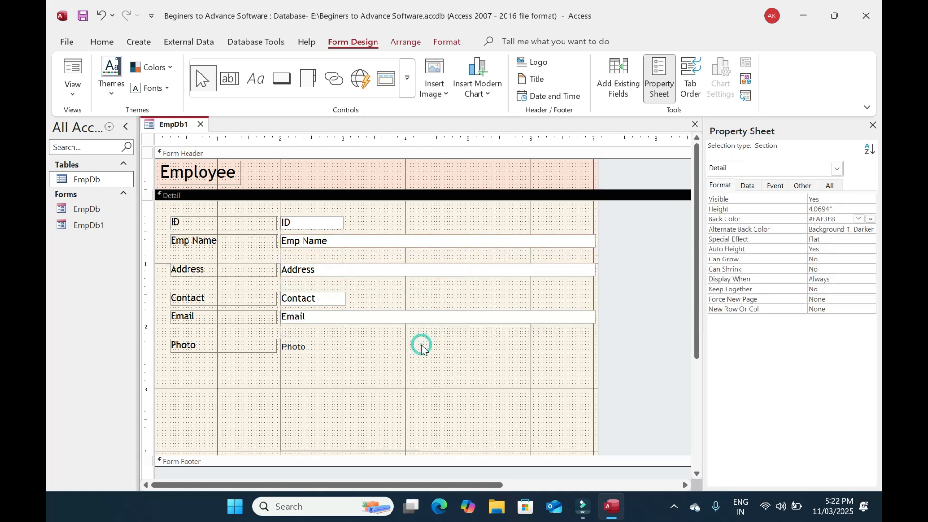
click(553, 272)
drag(313, 281, 323, 264)
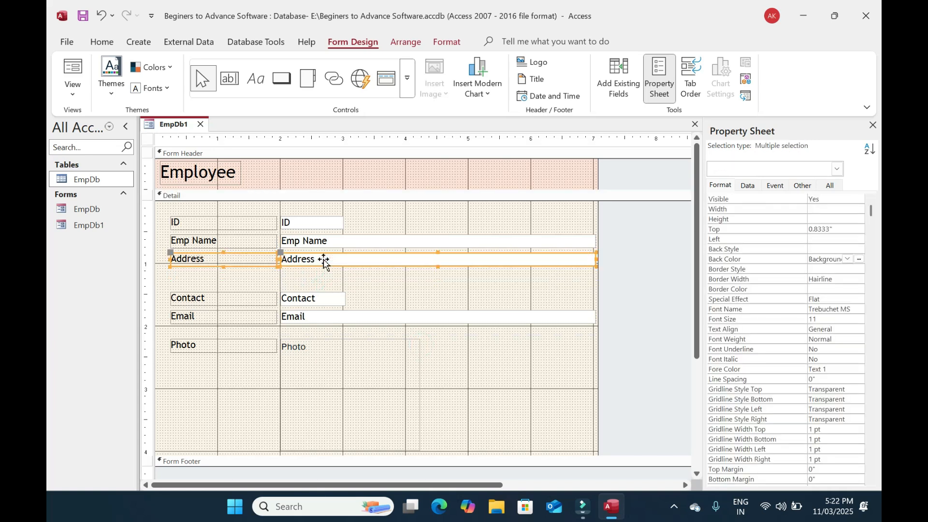
click(423, 283)
Narrow the Emp Name, Address and Email text boxes, leaving the field labels at their original width
click(556, 240)
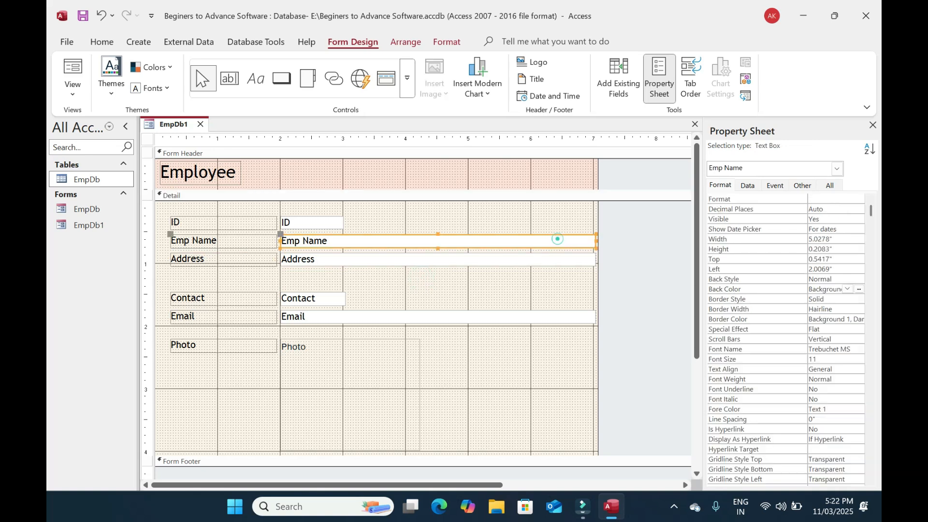
shift+click(581, 260)
shift+click(586, 315)
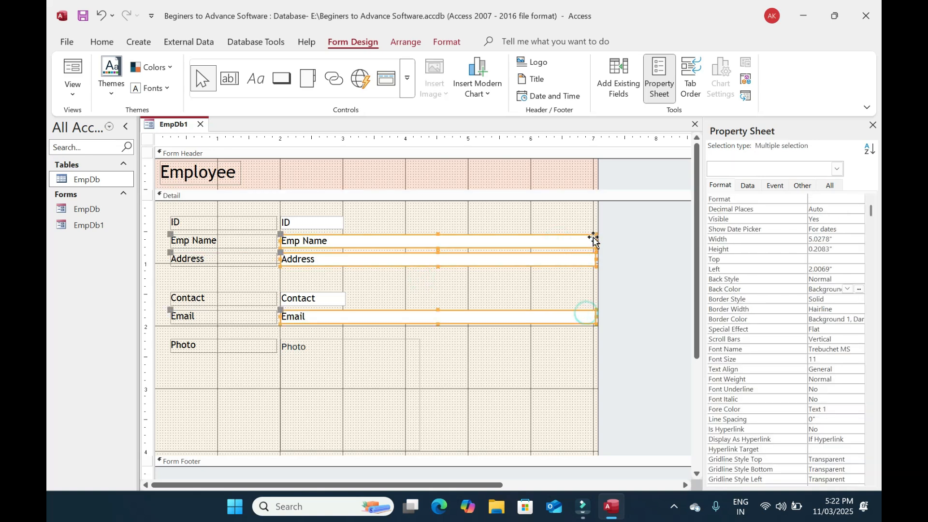
drag(595, 240, 469, 241)
click(487, 298)
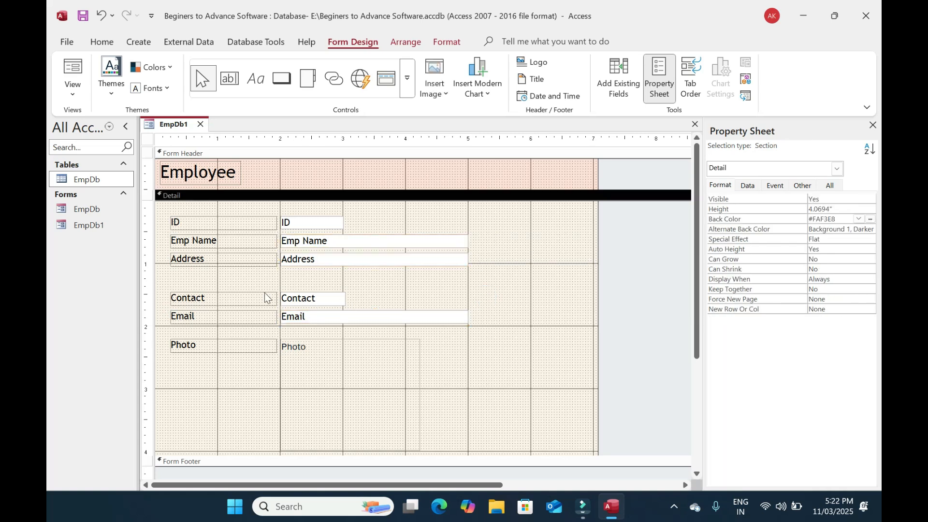
drag(254, 367, 243, 216)
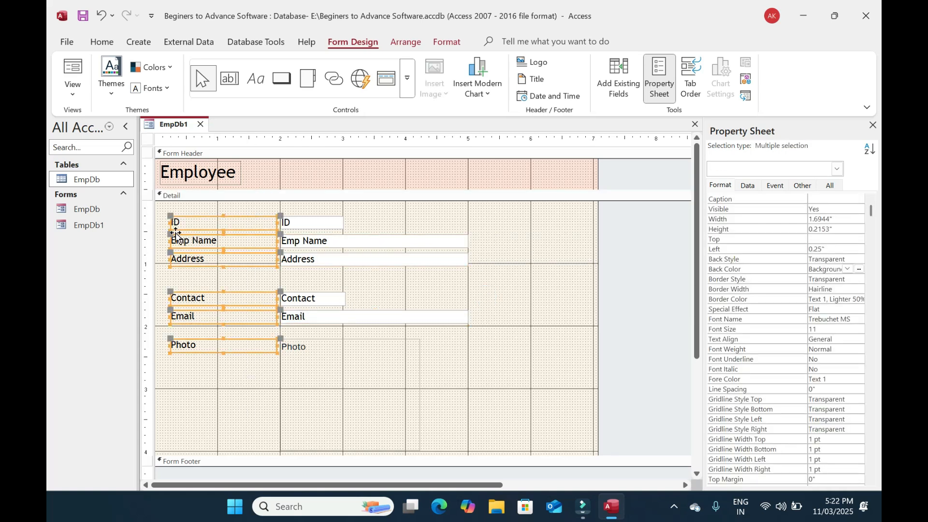
drag(169, 240, 205, 241)
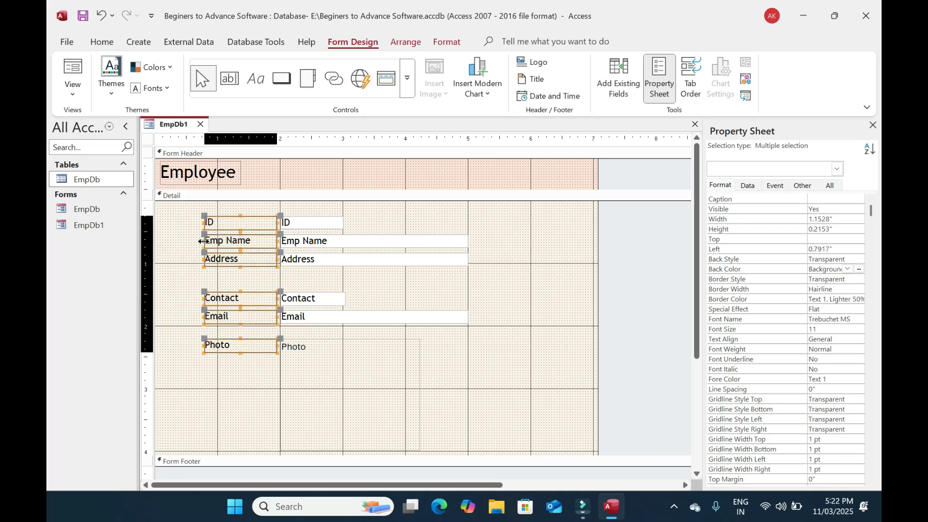
key(ctrl+z)
click(517, 314)
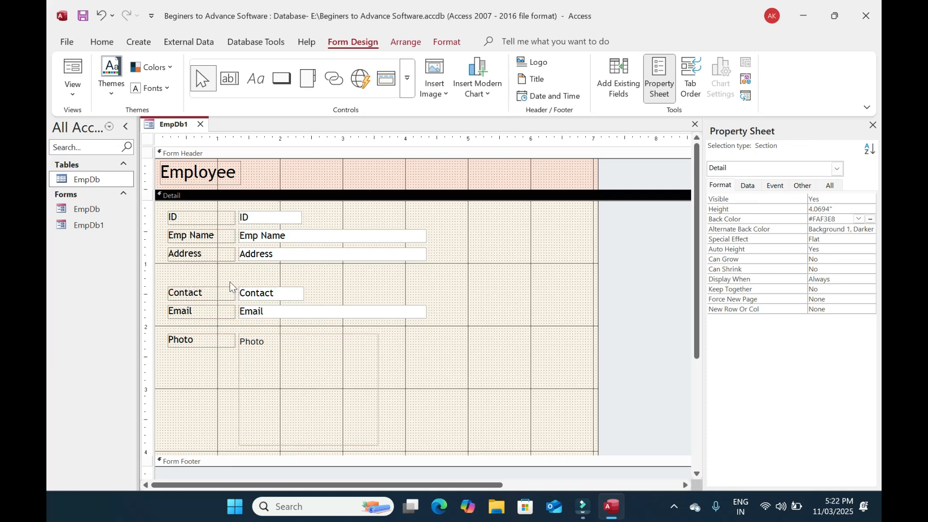
Widen the Contact box and narrow the Email box to match it
click(189, 280)
click(293, 311)
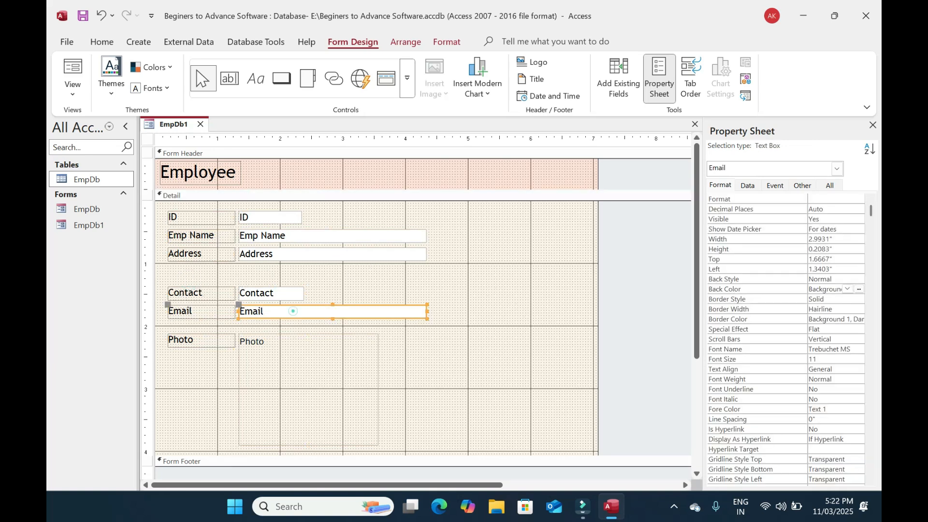
click(284, 293)
drag(304, 293, 328, 296)
click(420, 313)
drag(426, 311, 327, 312)
Delete the Photo label, shrink the Photo box to about one inch, and place it beside Contact and Email
click(300, 369)
click(208, 341)
key(Delete)
click(375, 443)
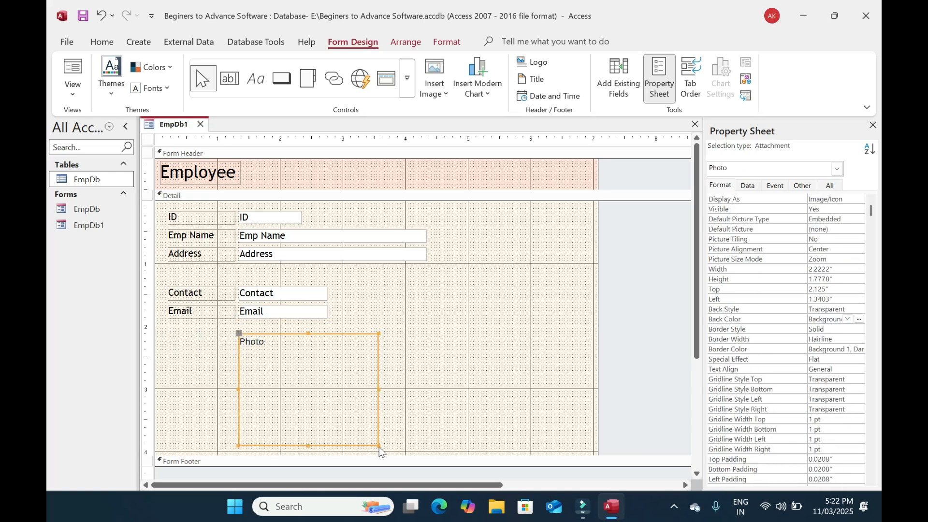
drag(379, 446, 406, 315)
drag(336, 309, 184, 274)
click(610, 308)
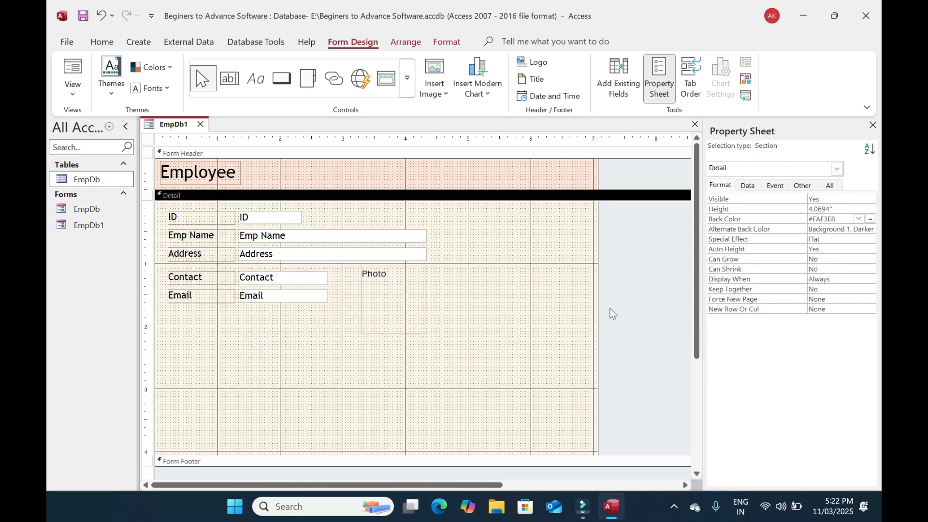
Narrow the form to about 4.5 inches, shorten the Detail section, and preview it in Form View
drag(598, 297, 439, 287)
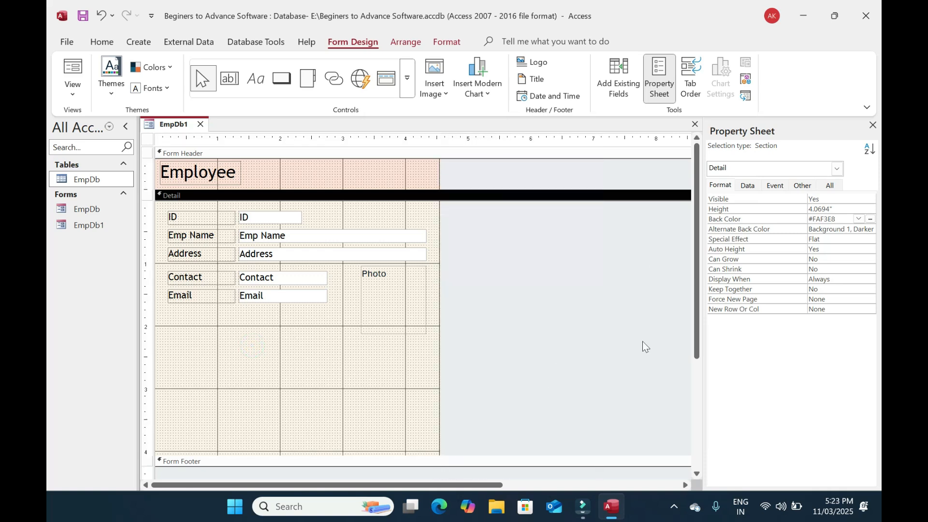
drag(402, 455, 408, 344)
click(506, 321)
click(73, 68)
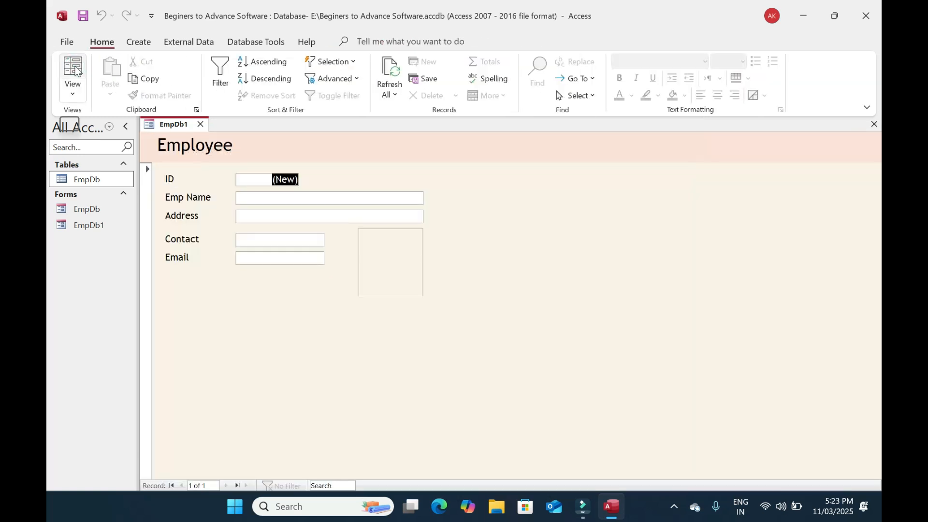
click(72, 93)
click(101, 177)
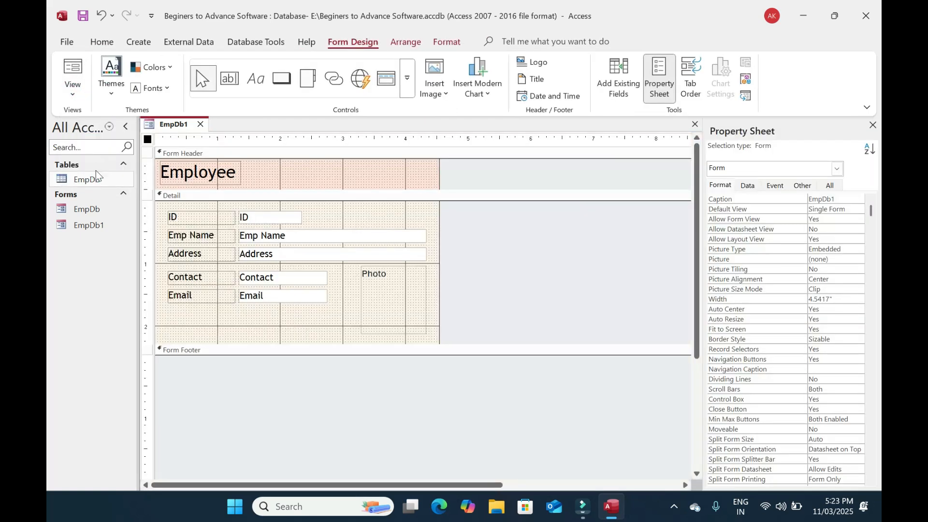
click(73, 72)
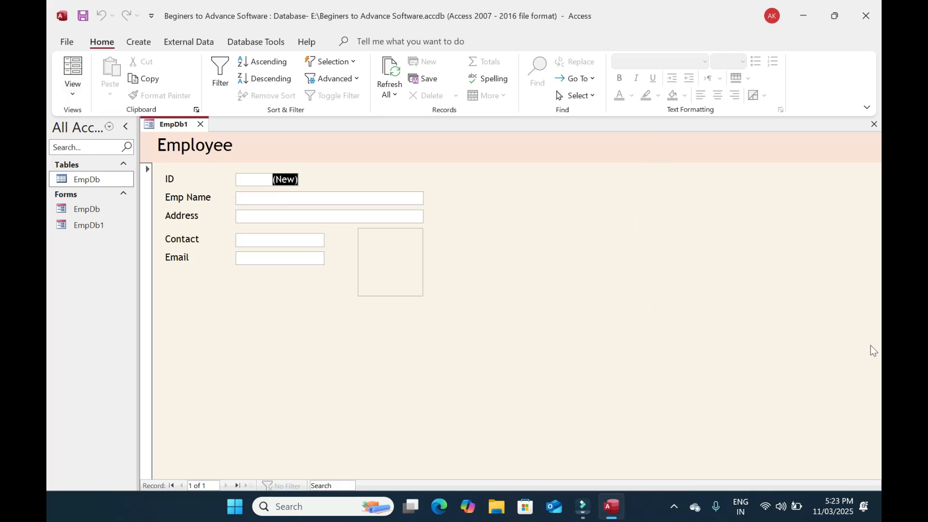
click(73, 72)
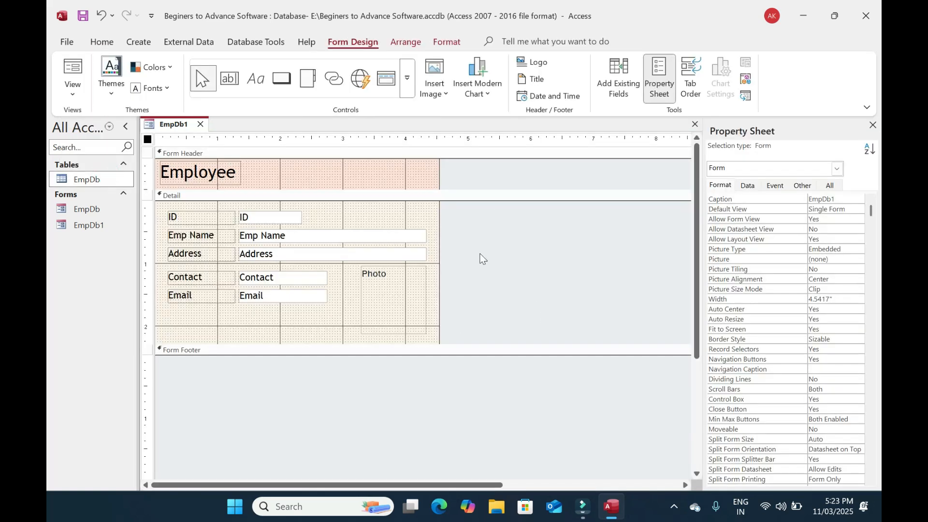
click(549, 261)
click(412, 212)
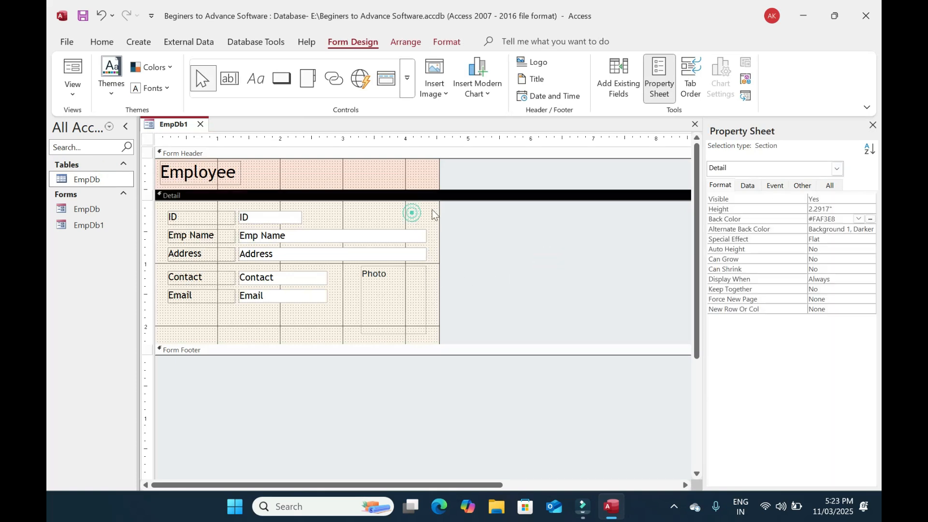
click(751, 167)
click(738, 168)
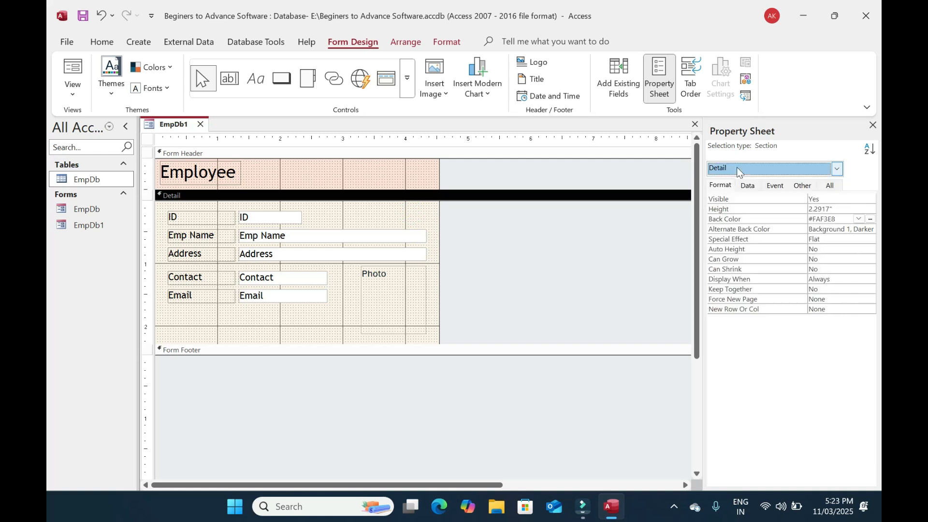
click(521, 259)
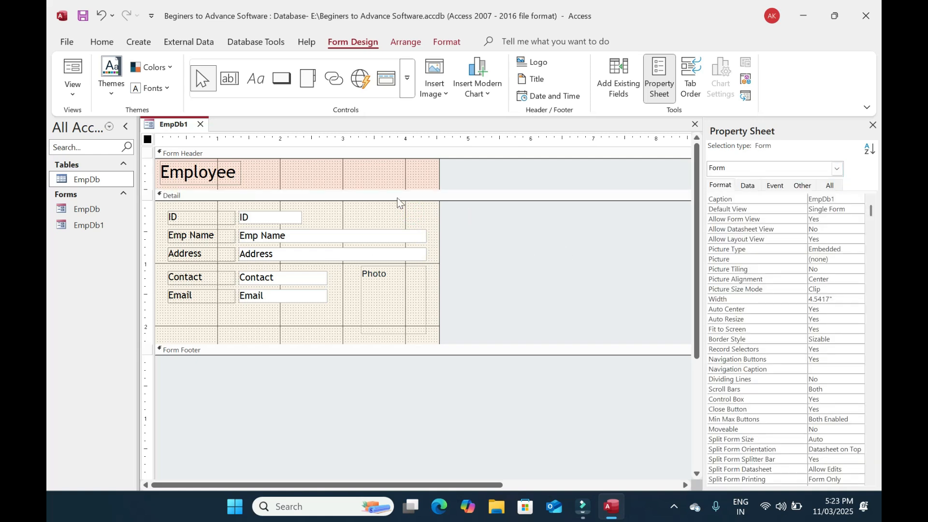
click(507, 421)
click(520, 225)
click(398, 170)
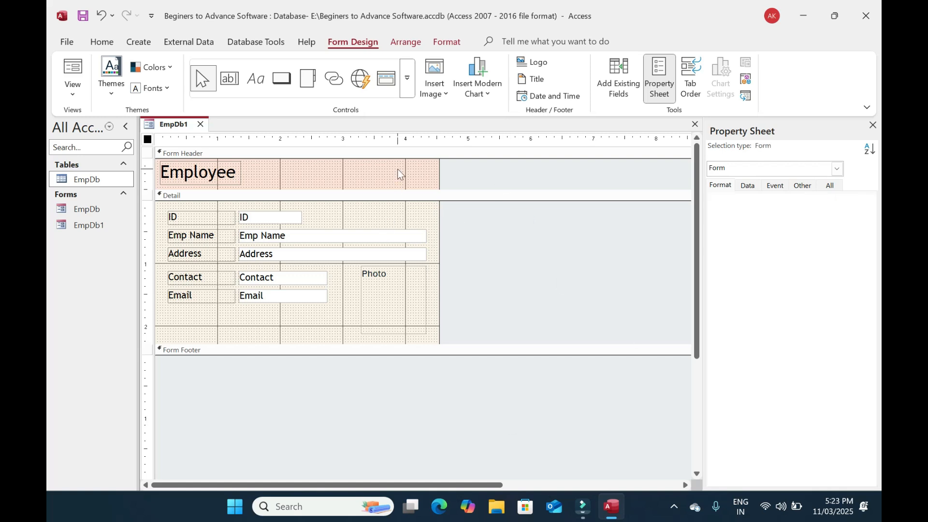
click(784, 170)
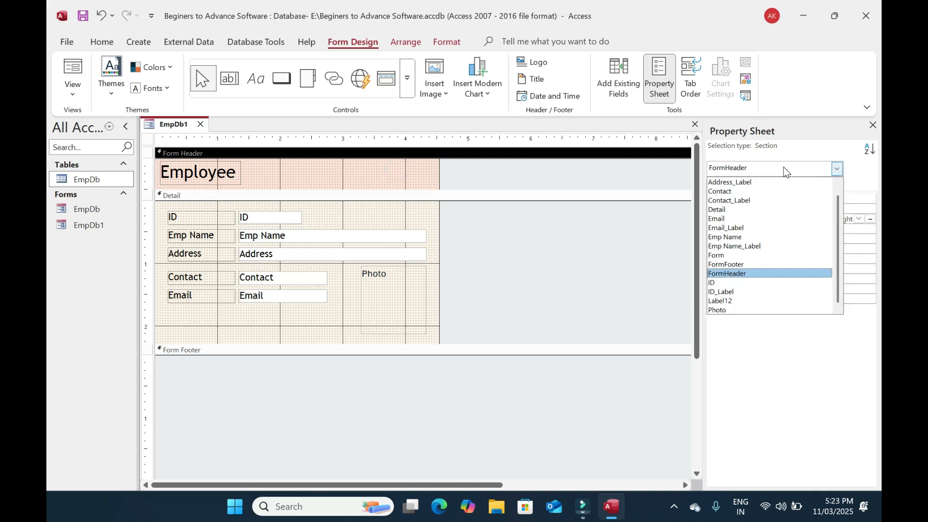
key(Up)
key(Up)
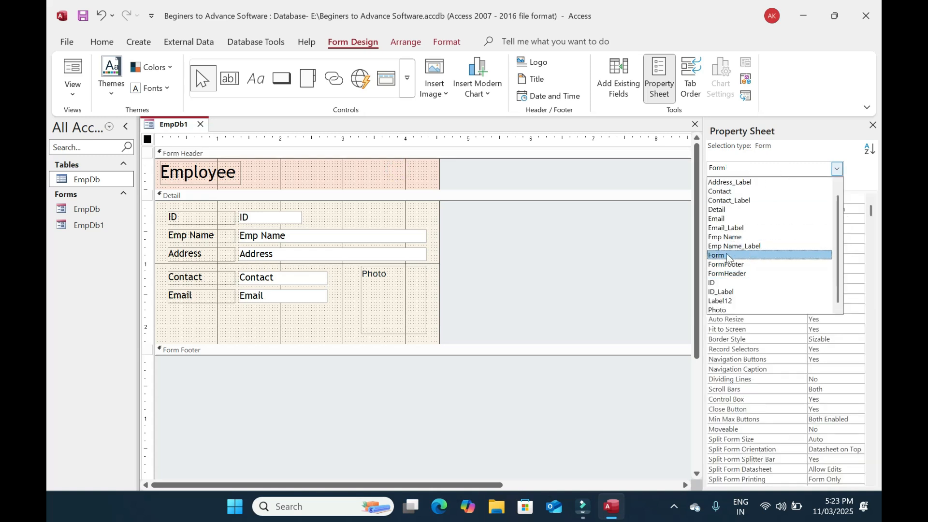
click(724, 256)
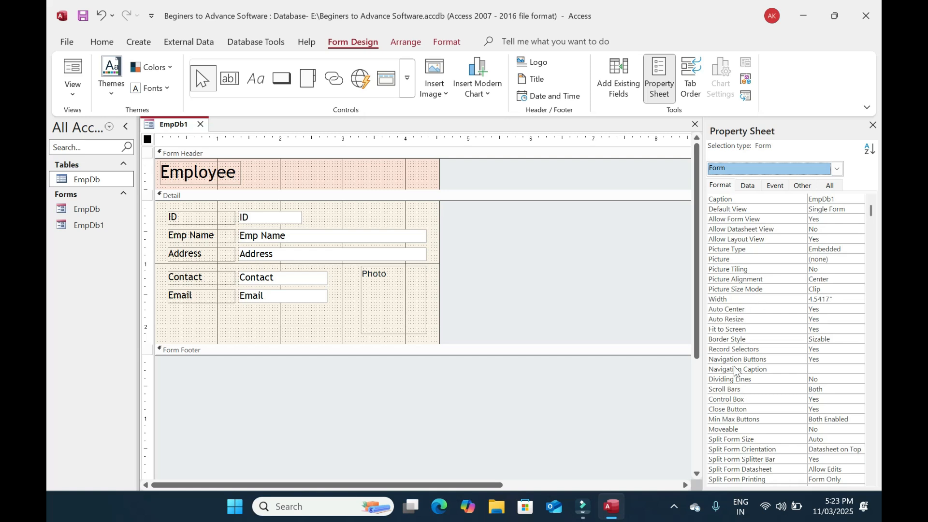
click(729, 352)
click(543, 255)
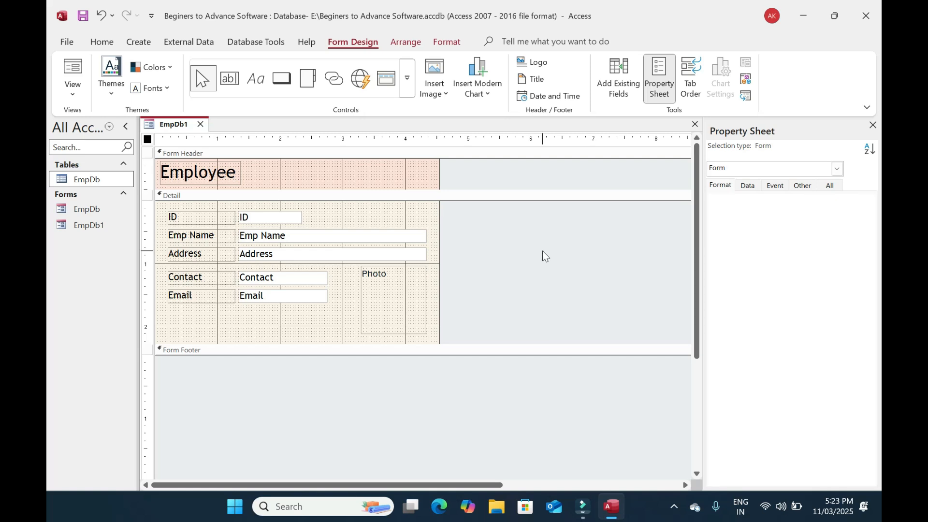
click(85, 77)
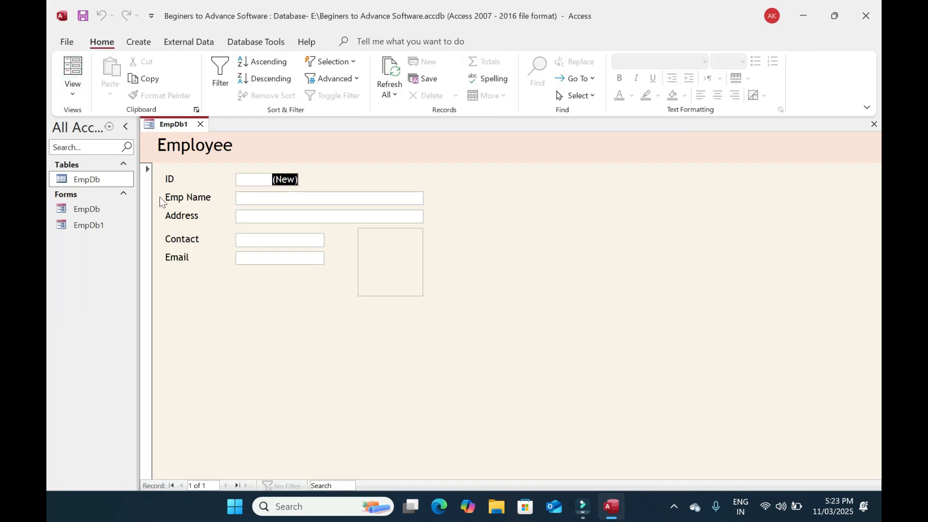
click(146, 179)
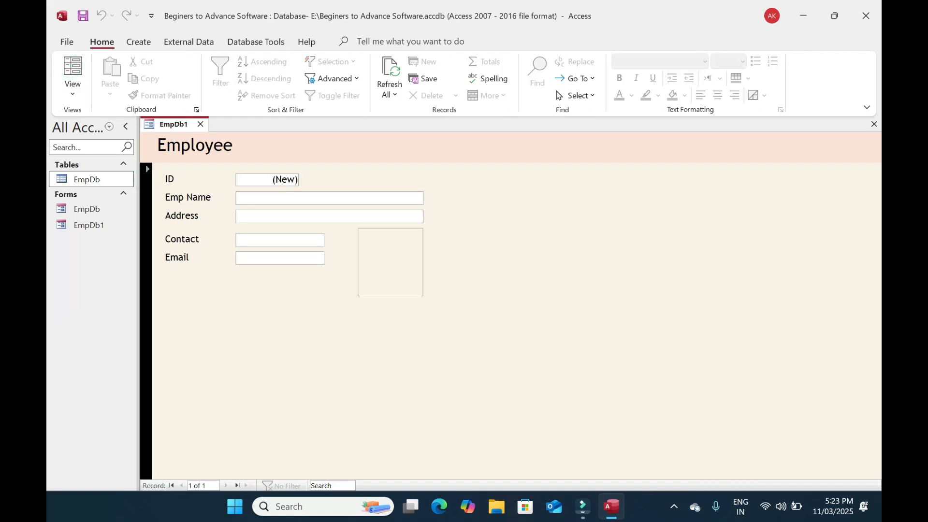
right_click(252, 326)
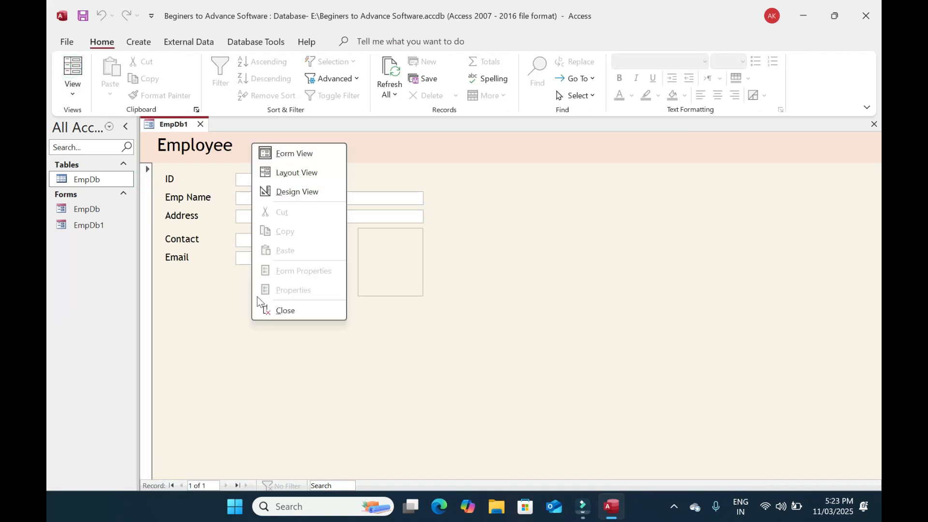
click(315, 187)
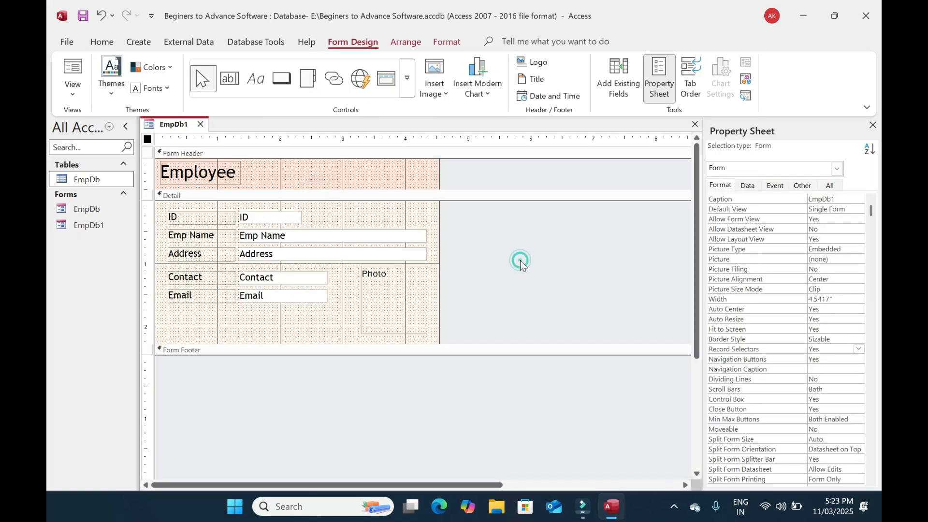
Set Record Selectors and Navigation Buttons to No, and Pop Up and Modal to Yes
double_click(738, 350)
double_click(741, 361)
click(803, 185)
double_click(720, 198)
key(Return)
text(yes)
key(Return)
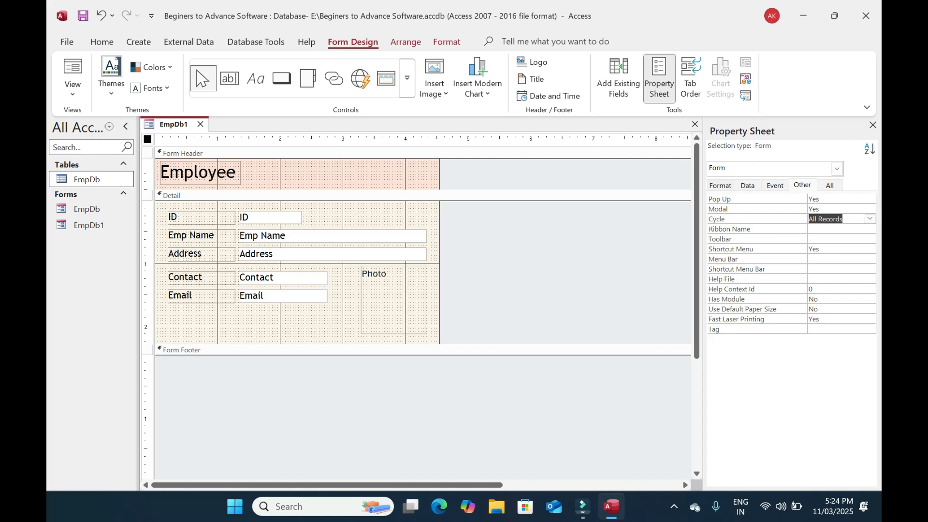
click(605, 259)
Open the pop-up form in Form View and try reaching the EmpDb form and table behind it
click(73, 72)
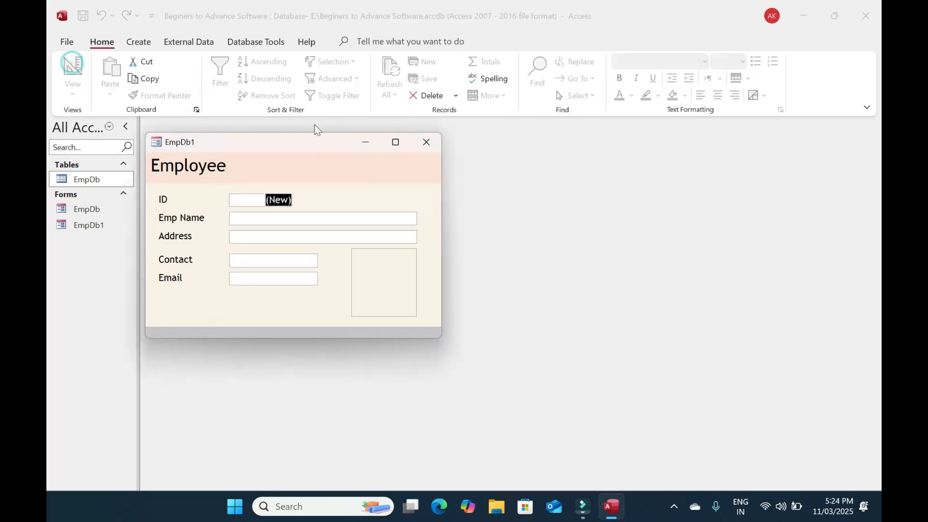
drag(325, 147, 460, 131)
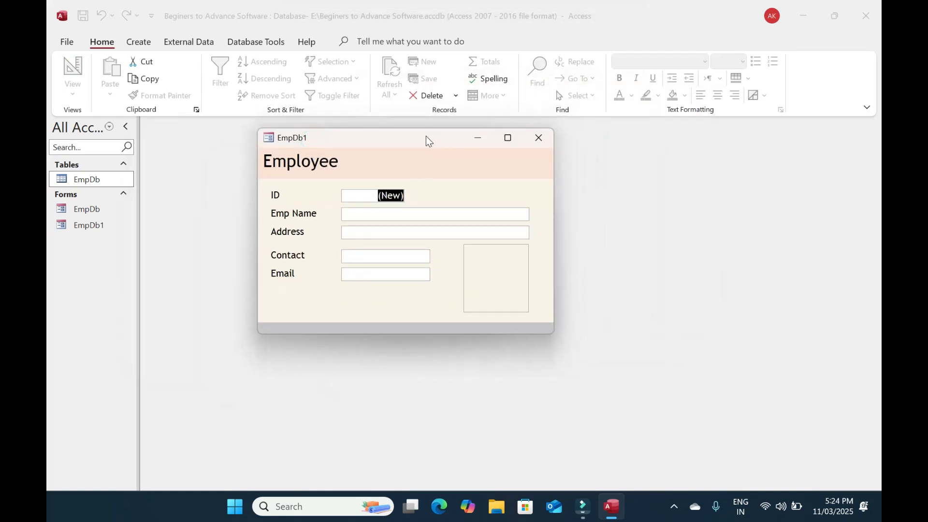
click(426, 153)
drag(398, 149, 439, 170)
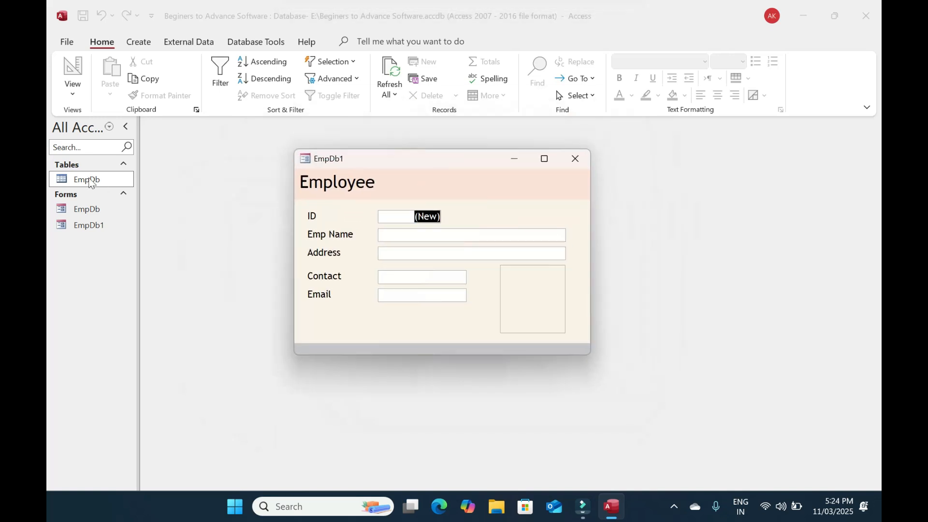
click(92, 212)
click(91, 179)
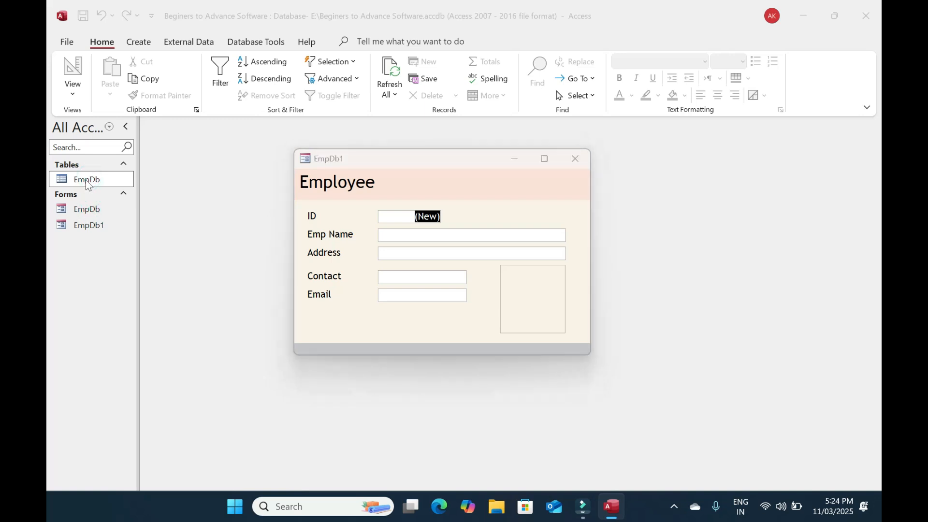
Set Modal to No, reopen the form, and open the EmpDb table datasheet behind it
right_click(469, 193)
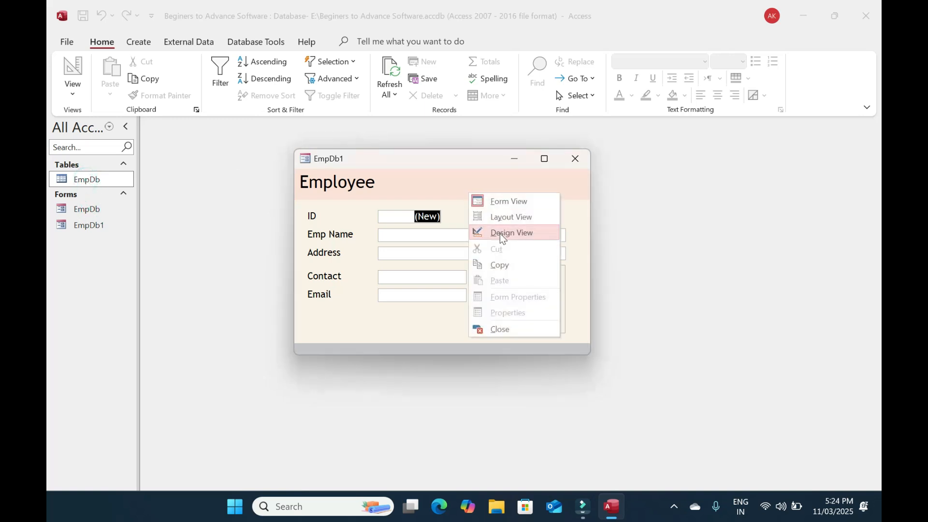
click(502, 238)
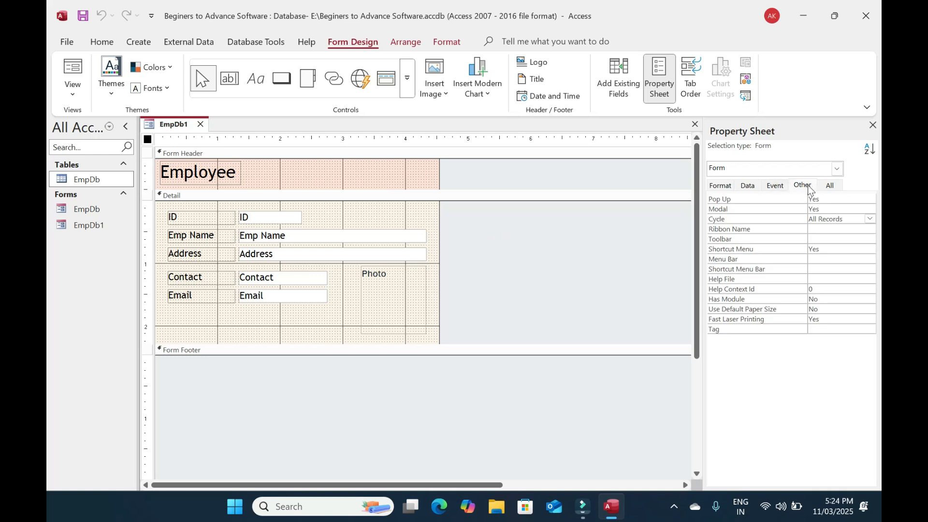
click(764, 211)
text(no)
key(Return)
click(74, 68)
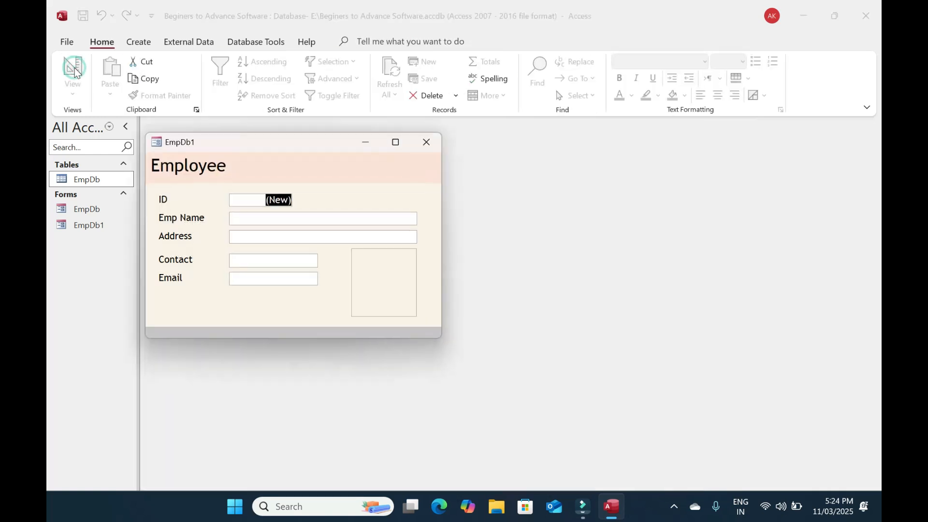
drag(303, 143, 506, 268)
double_click(87, 179)
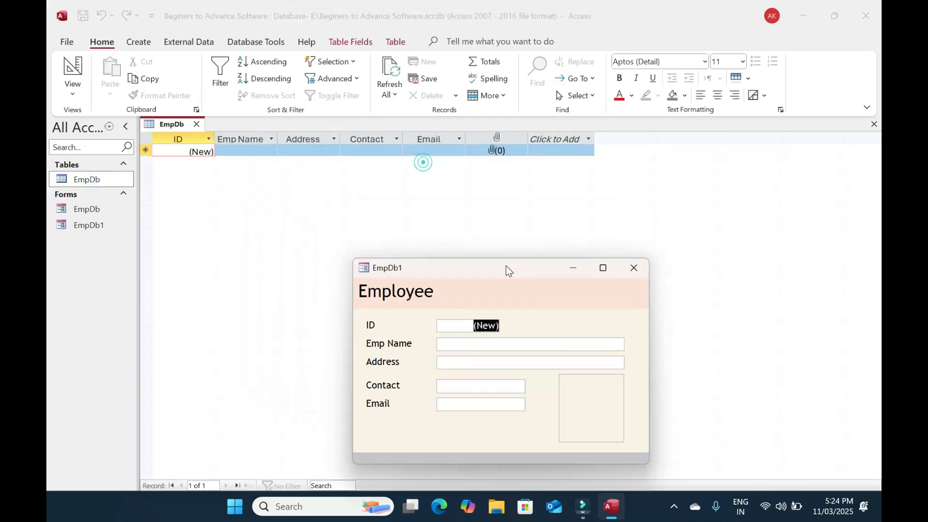
Return the form to Design View and set Modal back to Yes
right_click(491, 294)
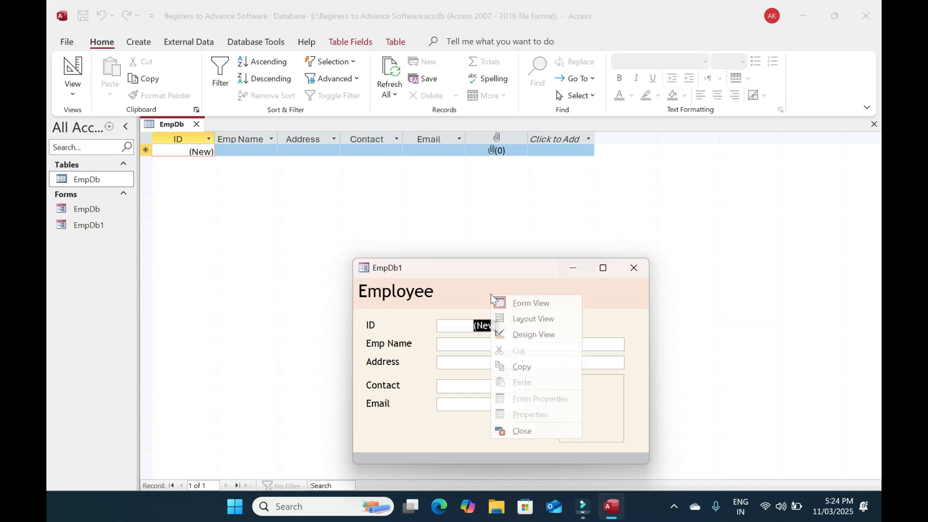
click(546, 334)
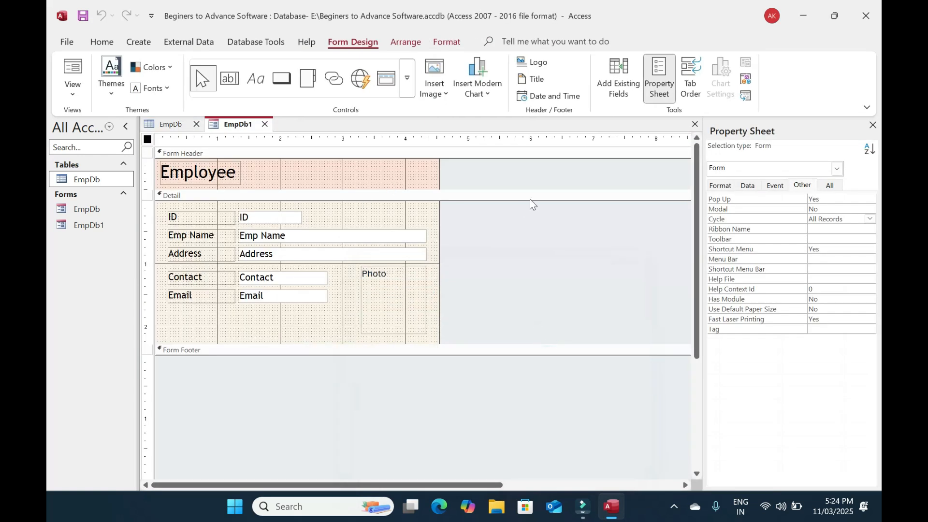
double_click(773, 210)
click(783, 219)
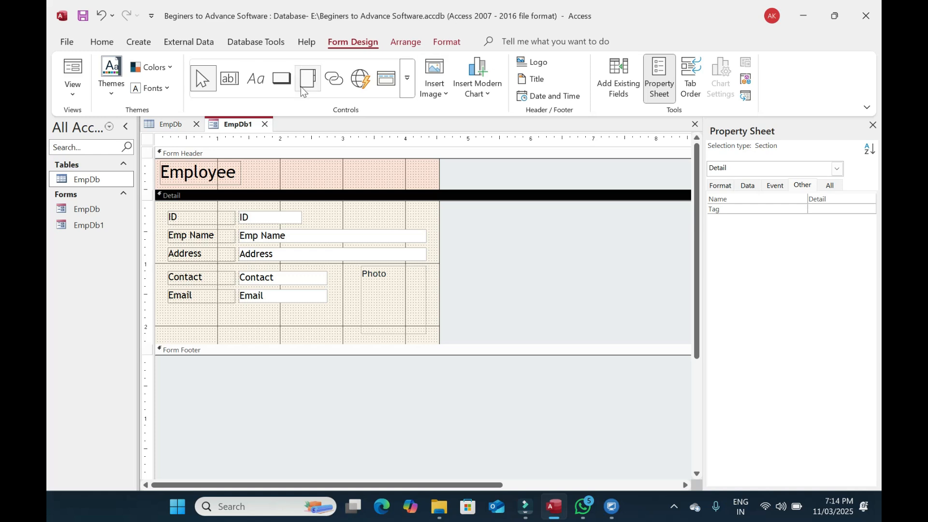
Add a Save Record button captioned 'Save' named SaveBtn below the Email field, and enlarge it
click(281, 78)
drag(173, 313, 238, 334)
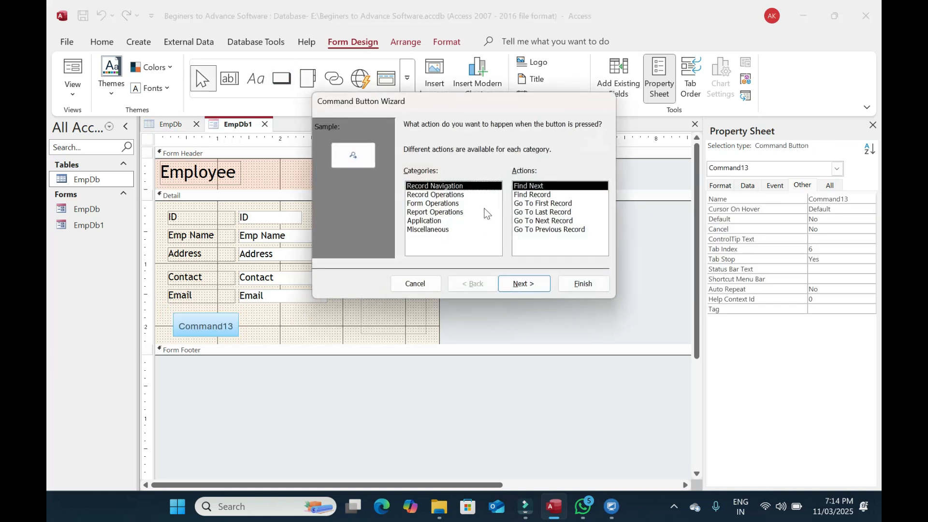
click(443, 195)
click(533, 220)
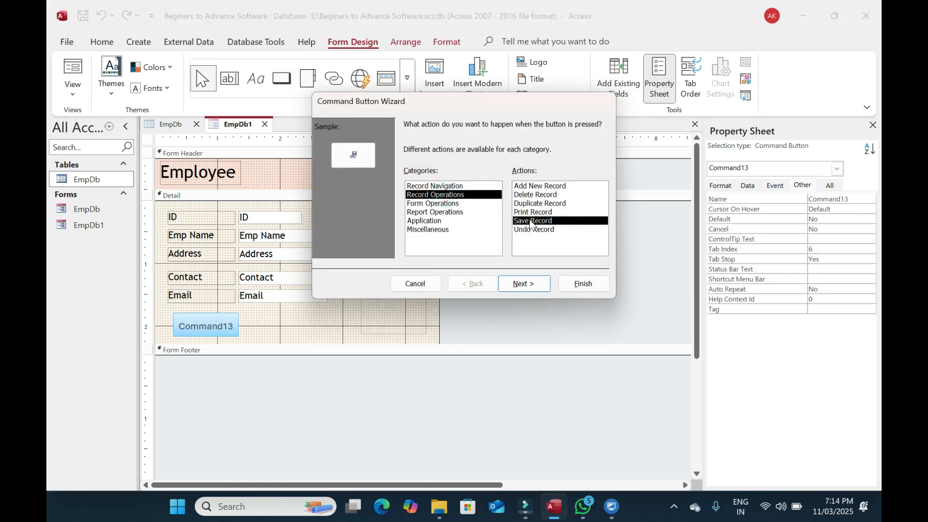
click(533, 282)
drag(498, 178, 300, 168)
text(s)
key(BackSpace)
text(Save)
key(Return)
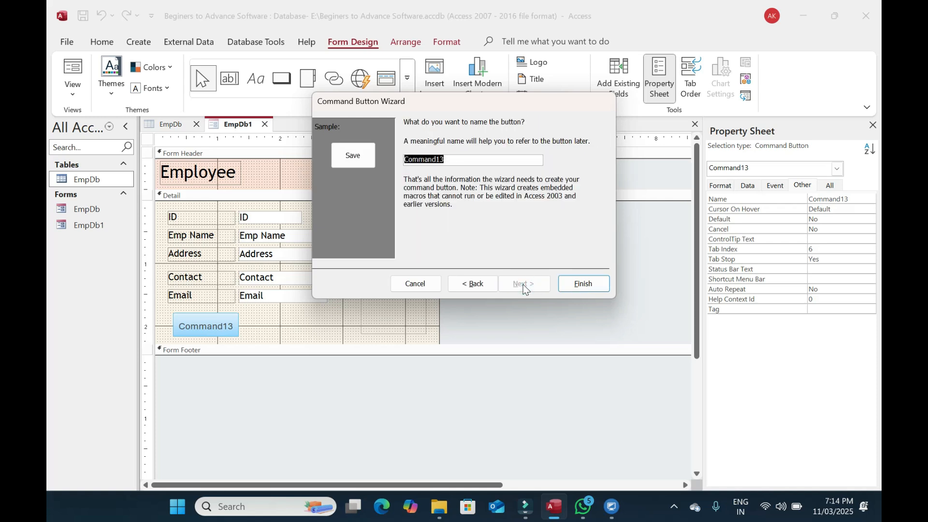
text(SaveBtn)
key(Return)
drag(201, 330, 218, 333)
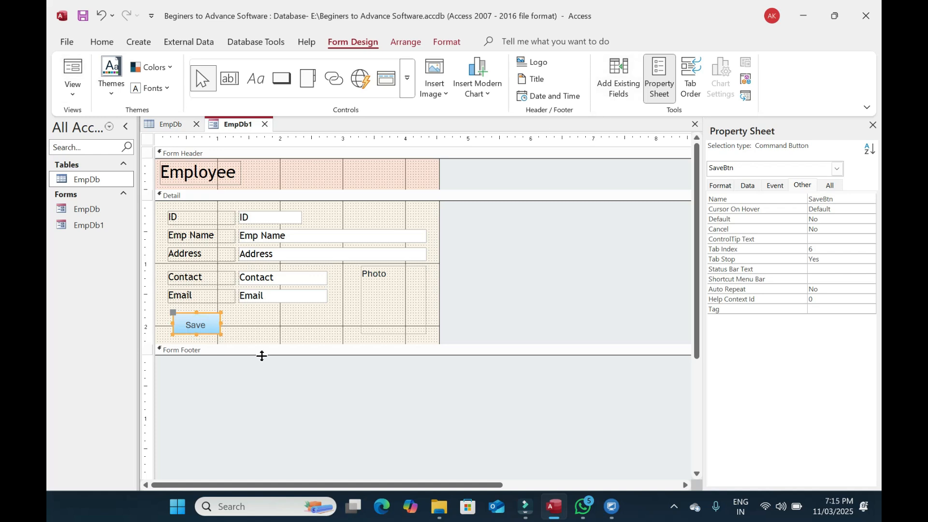
Add an Undo Record button captioned 'Cancel' and named Cancel beside the Save button
click(285, 82)
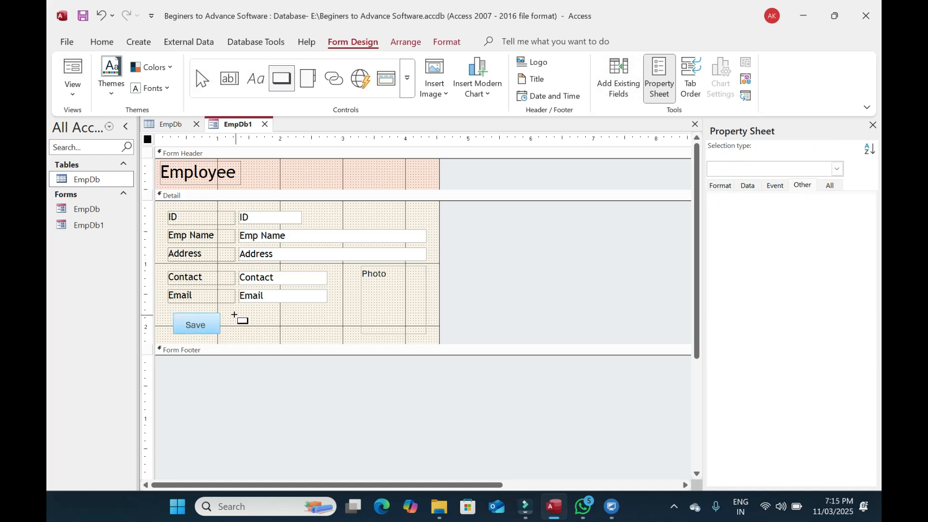
click(237, 317)
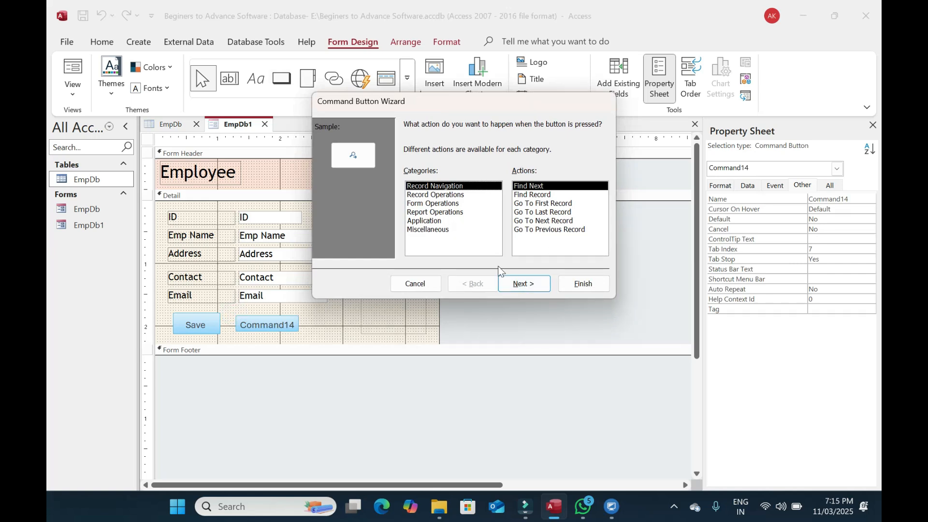
click(435, 195)
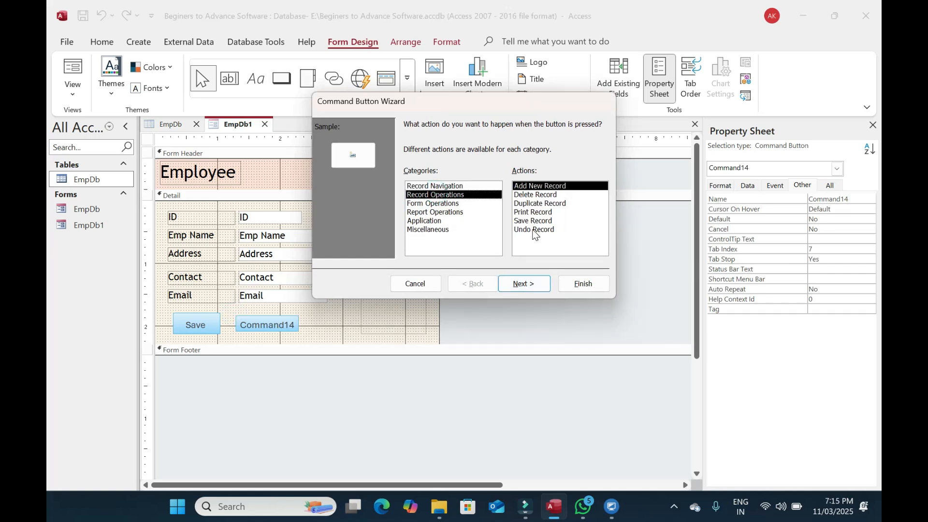
click(535, 230)
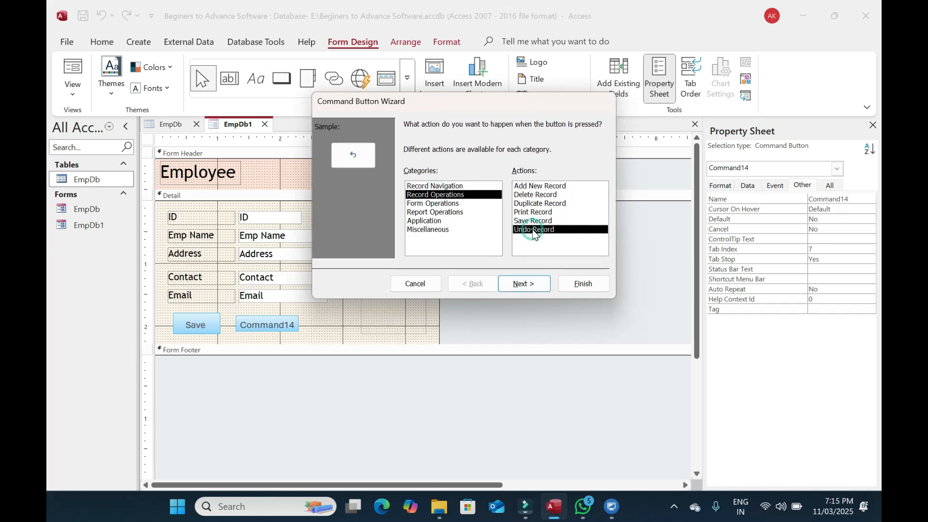
click(526, 283)
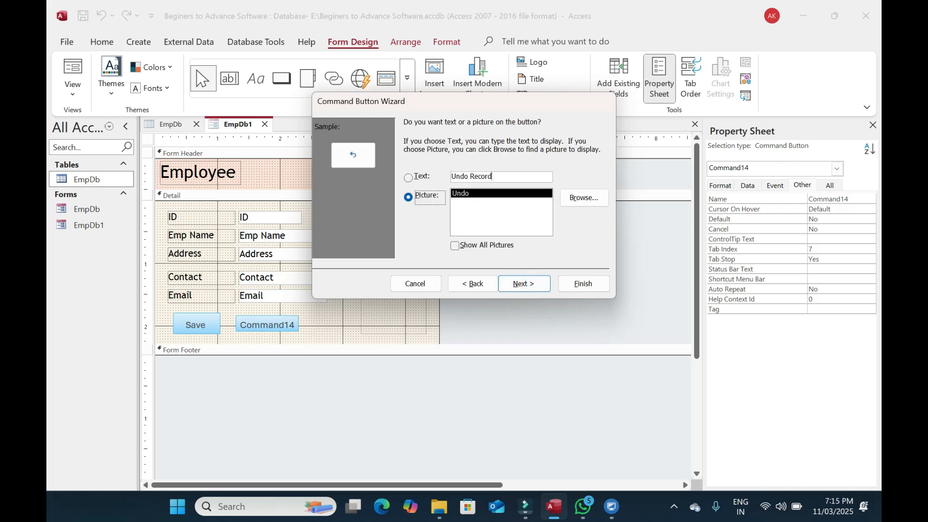
click(512, 180)
text(Cancel)
click(536, 281)
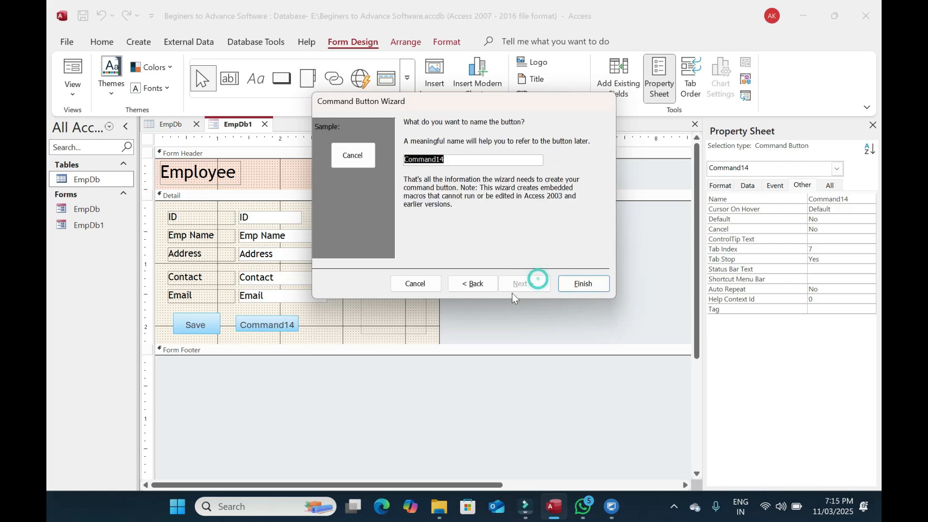
text(Cancel)
key(Return)
Add a Delete Record button with the Trash Can picture, named DelBtn, beside Cancel
click(285, 78)
mouse_move(279, 315)
mouse_down()
mouse_move(316, 331)
mouse_move(308, 337)
mouse_up()
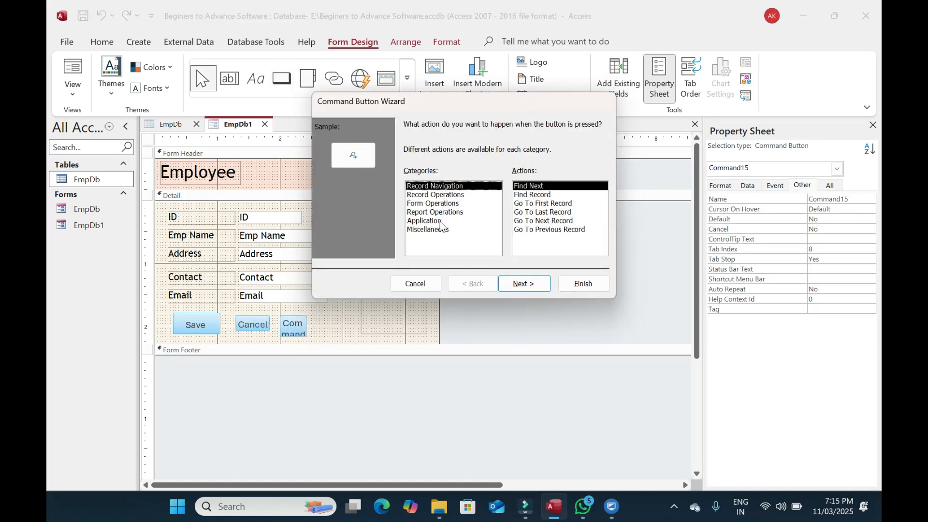
click(442, 195)
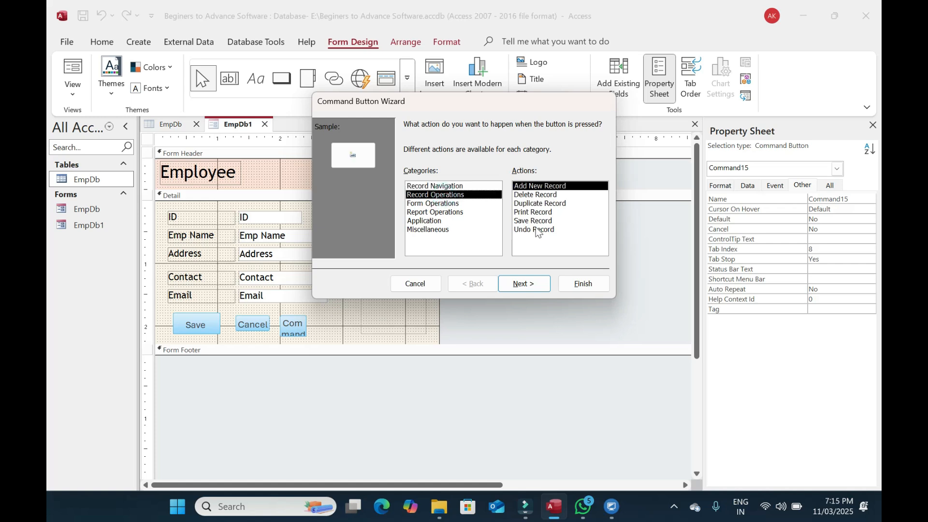
click(524, 195)
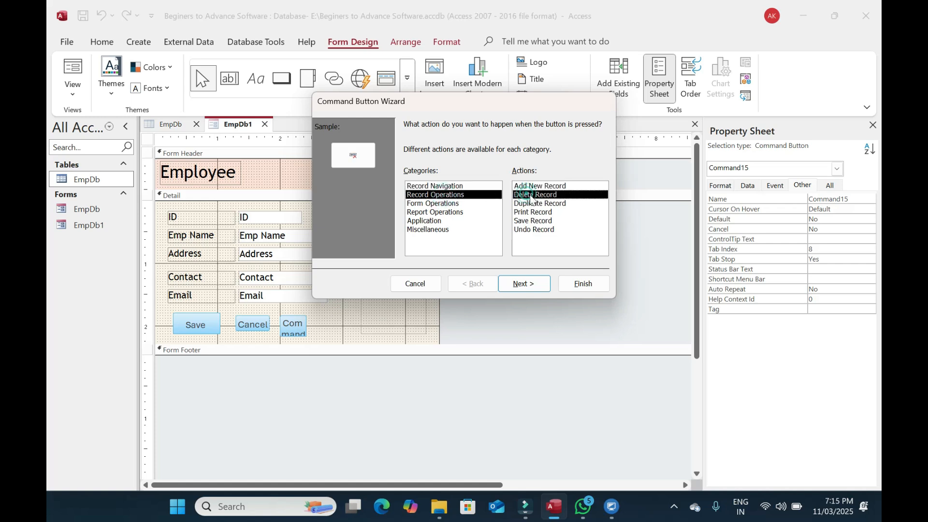
click(524, 284)
click(425, 178)
drag(512, 176, 314, 161)
text(Delete)
click(471, 202)
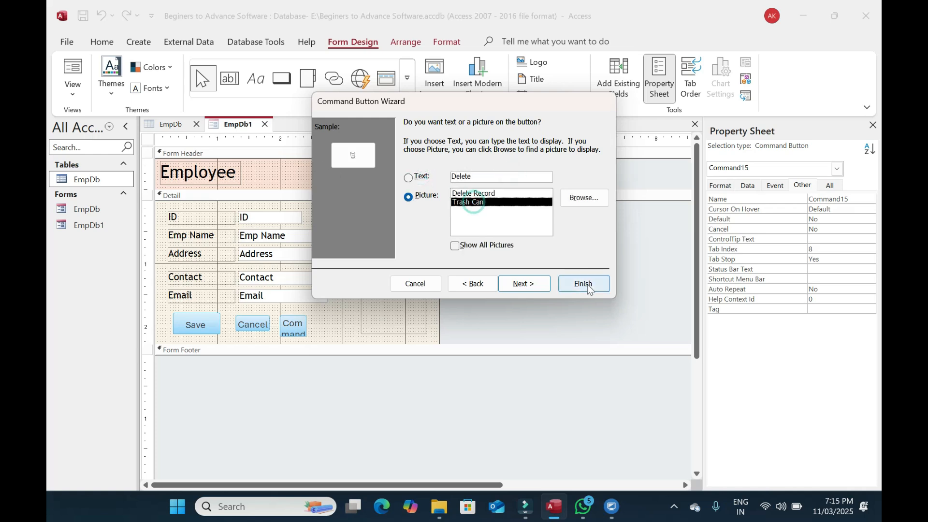
click(529, 286)
text(DelBtn)
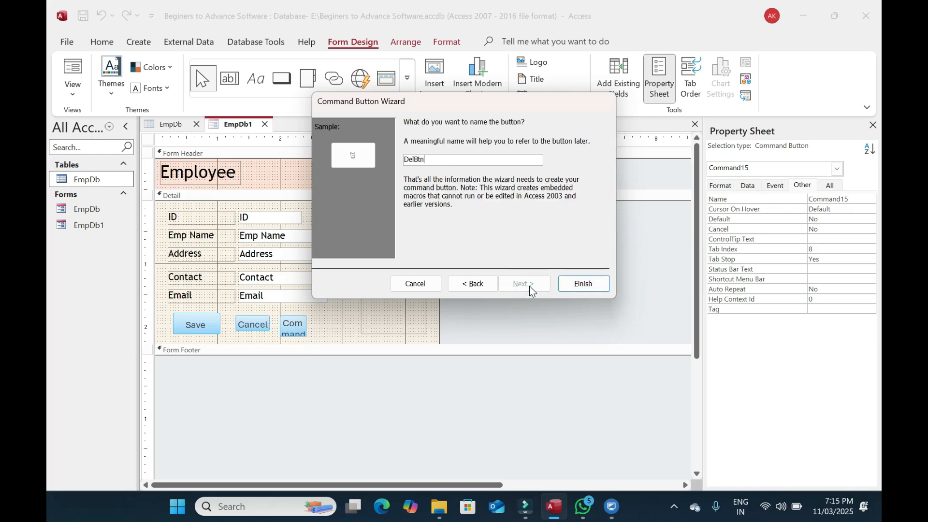
click(578, 283)
drag(333, 334, 154, 316)
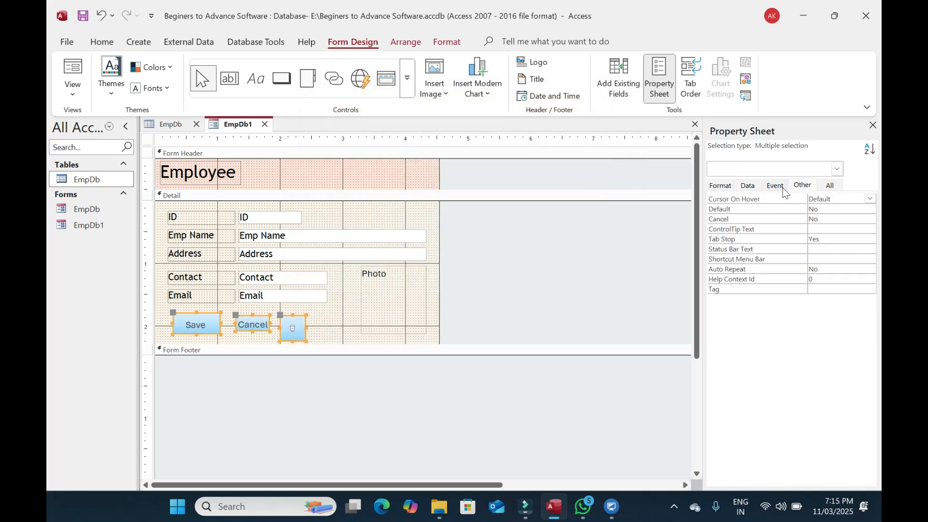
Give the three buttons a dark teal back colour and bold white Trebuchet MS captions
click(714, 187)
click(860, 320)
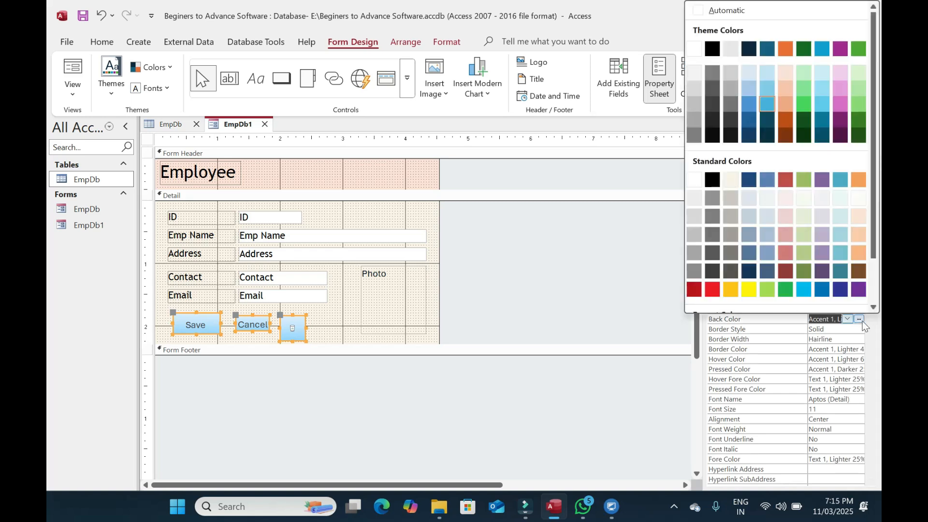
click(767, 136)
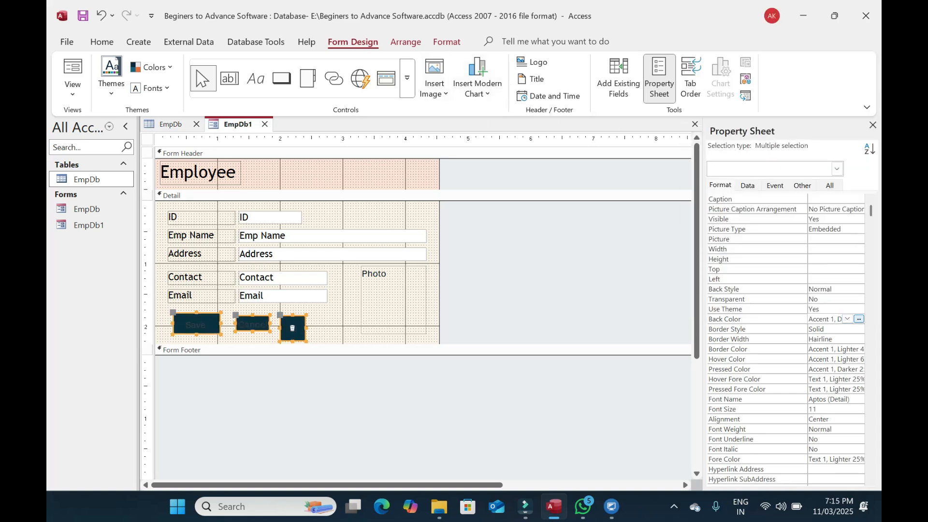
click(102, 42)
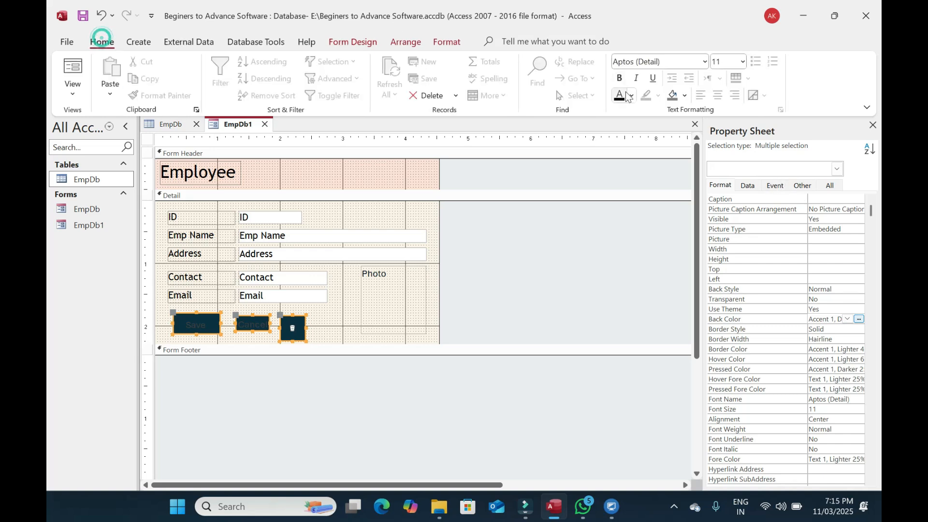
click(630, 95)
click(622, 150)
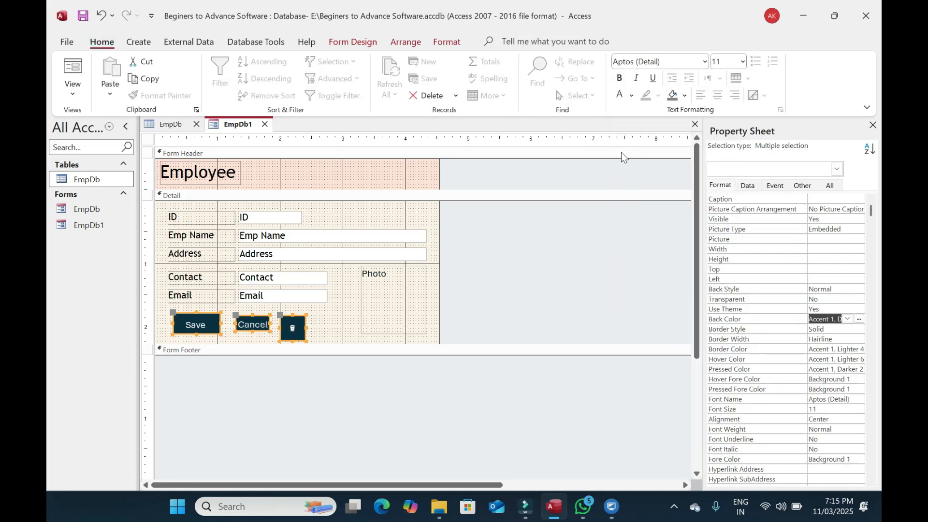
click(619, 77)
click(670, 65)
text(Trebuchet MS)
key(Return)
Reposition the delete button and make it dark red, then enlarge the Cancel button
click(352, 311)
drag(292, 332, 335, 326)
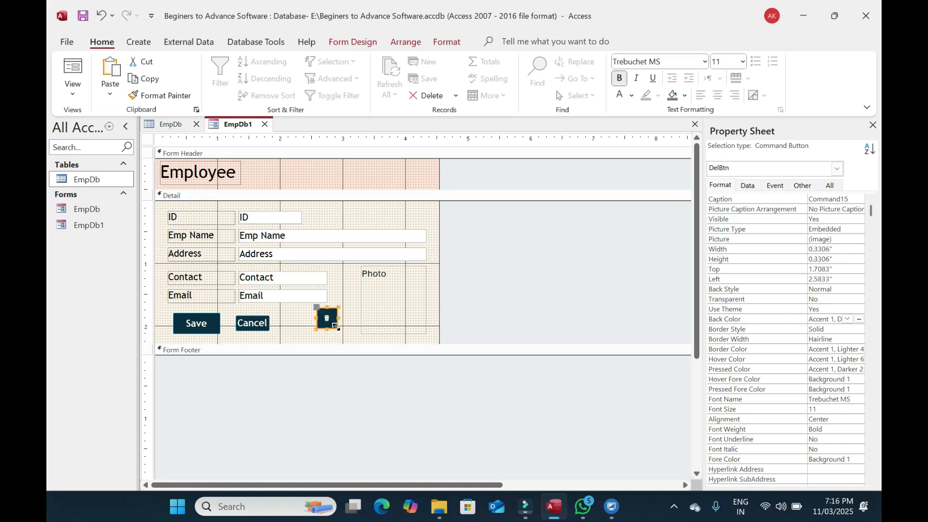
click(847, 319)
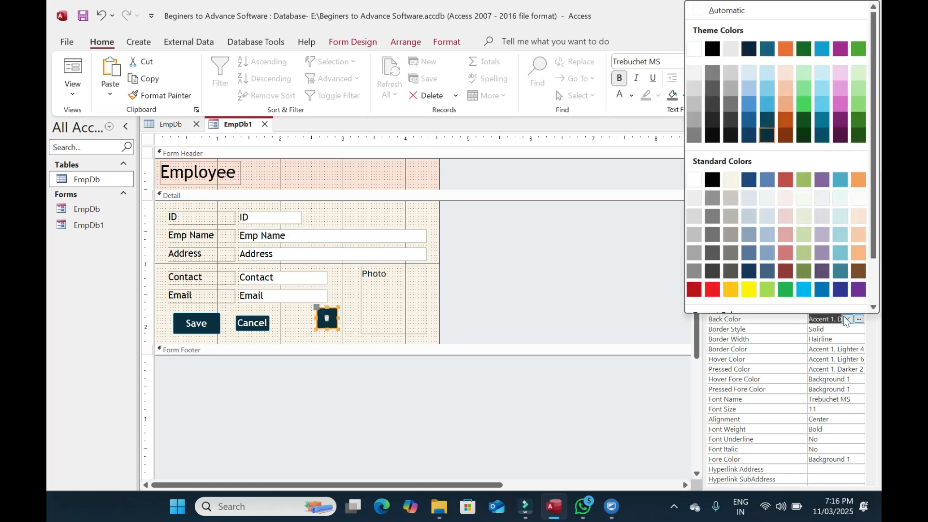
click(695, 289)
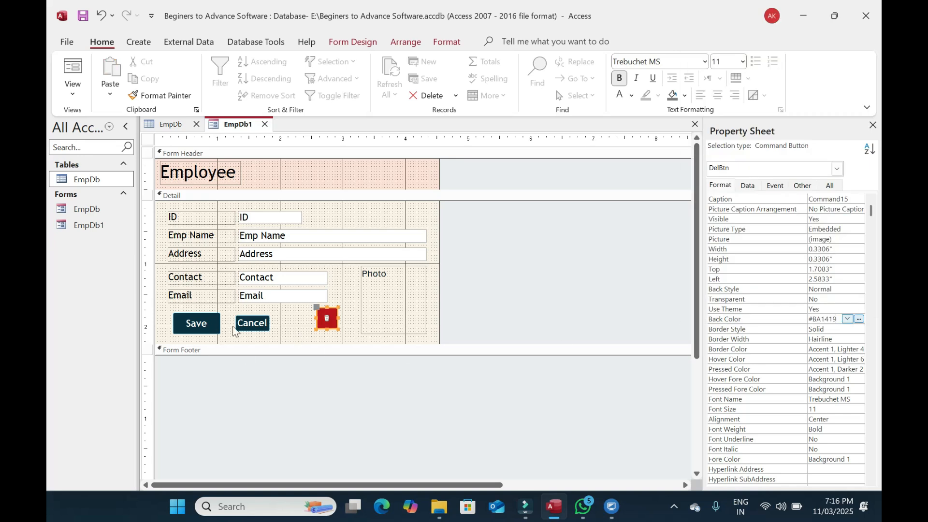
click(259, 328)
mouse_move(269, 332)
mouse_down()
mouse_move(284, 340)
mouse_move(261, 329)
mouse_up()
click(299, 338)
In Form View, enter the employee's name, city and e-mail, then start adding a photo attachment
click(288, 334)
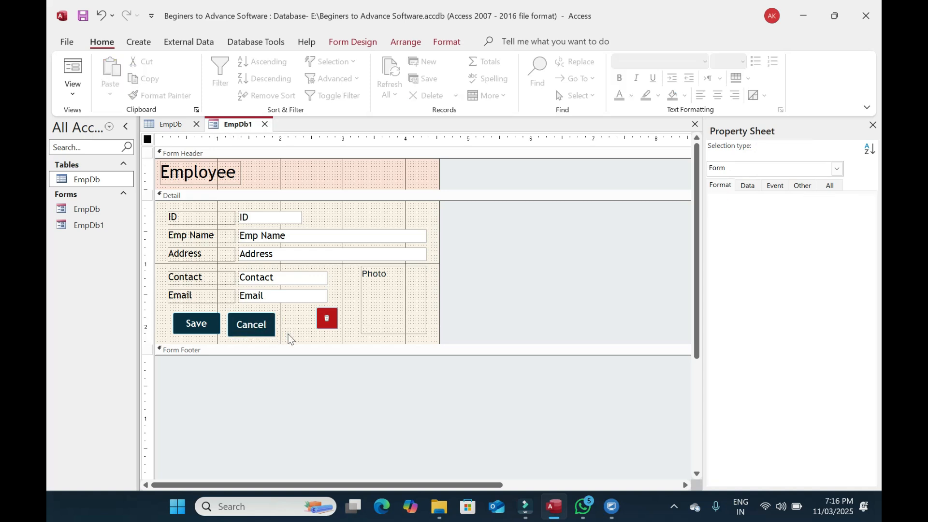
click(71, 68)
click(273, 216)
key(Tab)
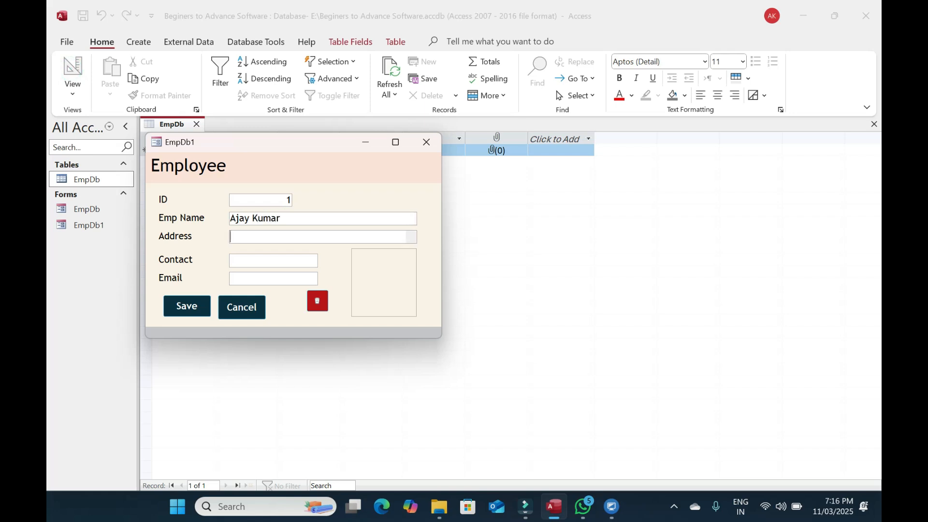
text(Delhi)
key(Tab)
key(Tab)
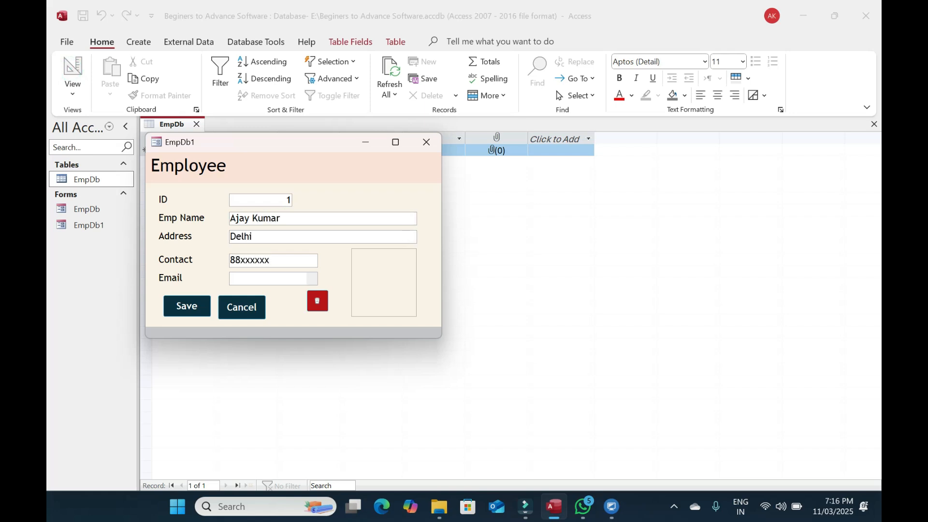
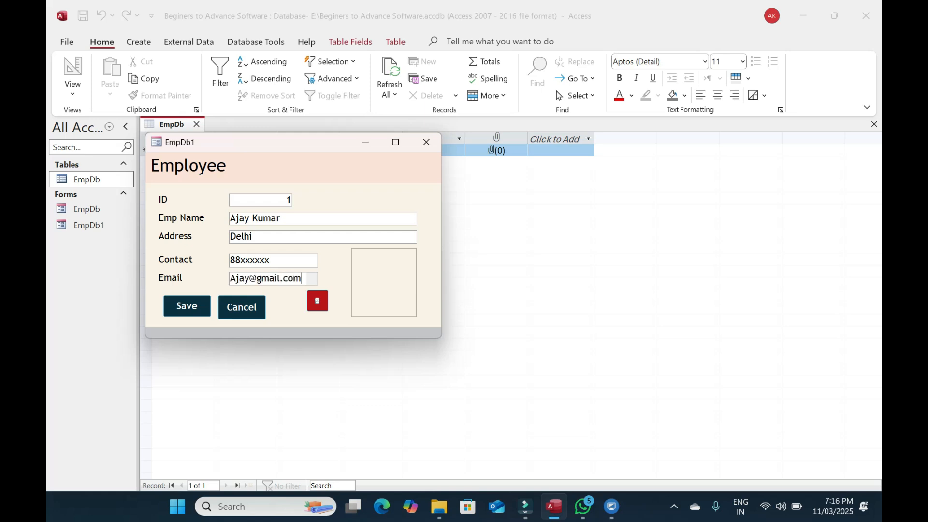
double_click(389, 286)
click(562, 212)
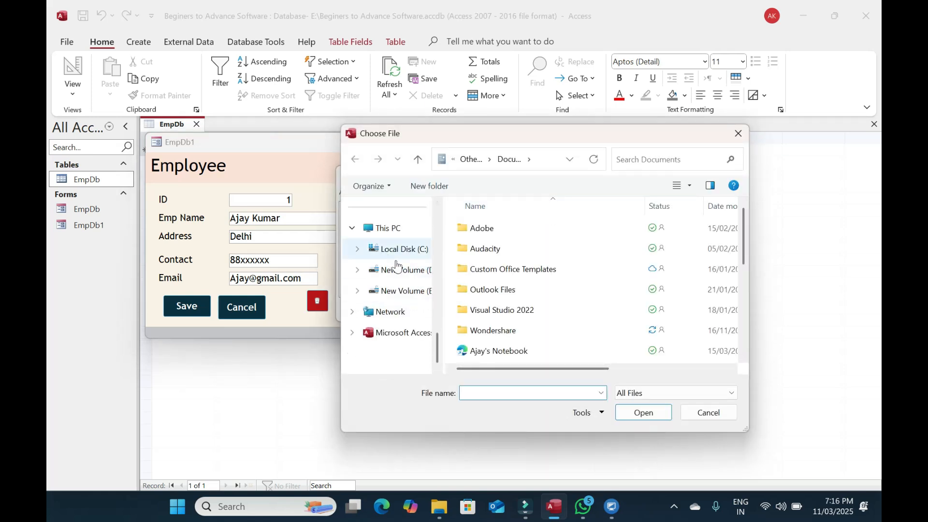
Attach Pic1 as the employee's photo and save the record with the Save button
click(413, 291)
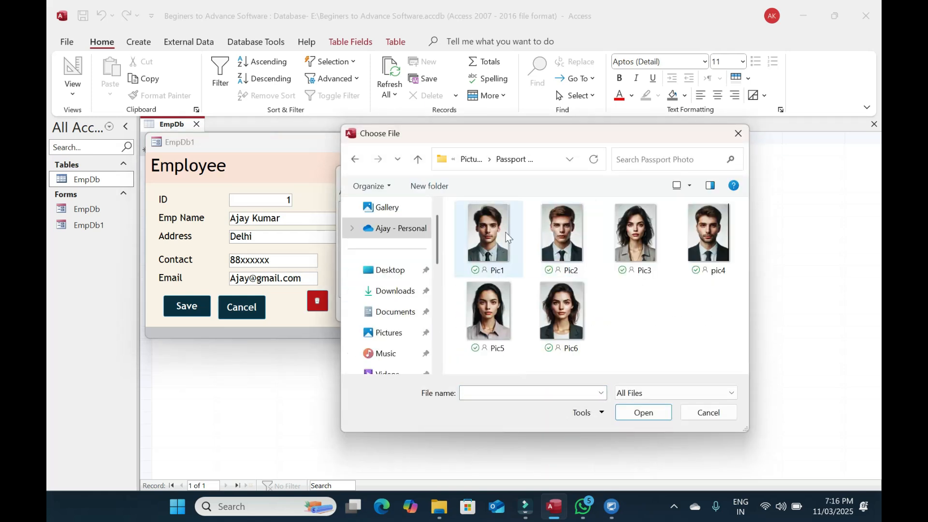
double_click(495, 231)
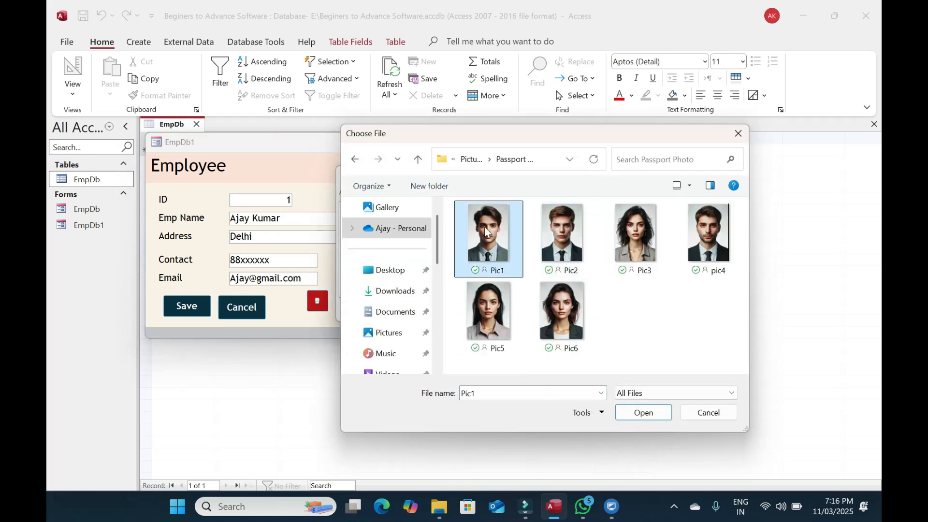
click(499, 309)
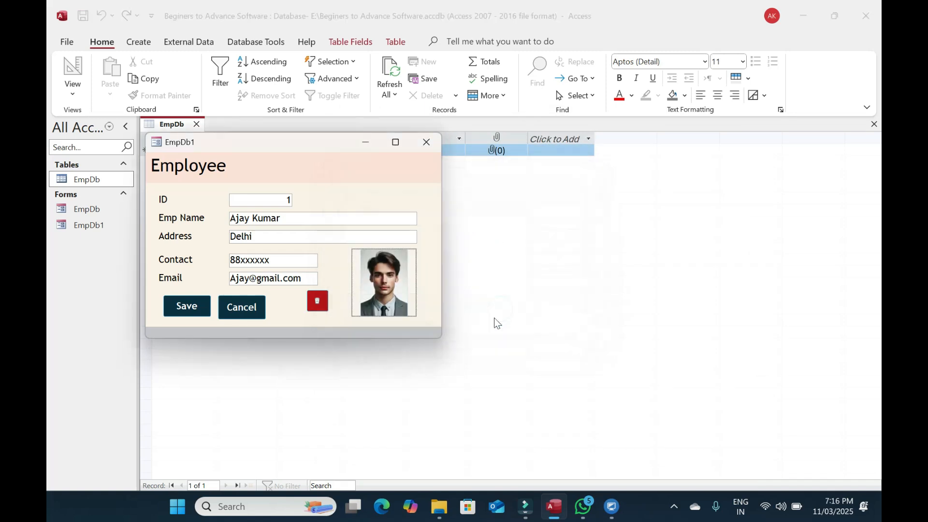
click(193, 304)
drag(274, 147, 424, 125)
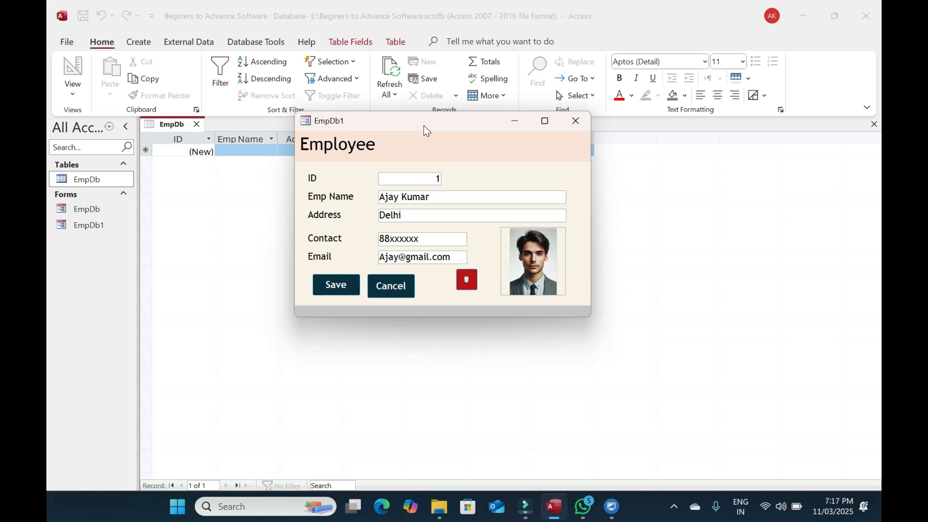
Return the form to Design view and open the Save button's On Click macro
right_click(512, 181)
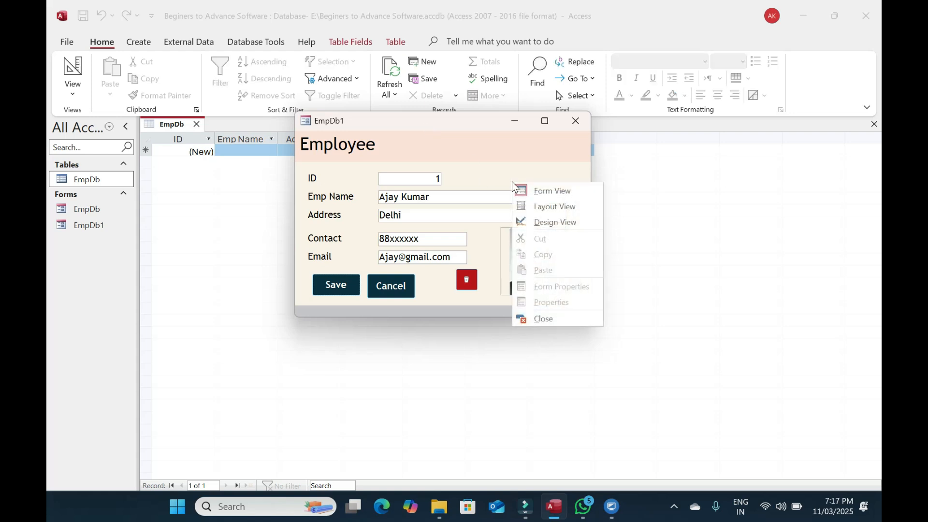
click(557, 220)
click(207, 323)
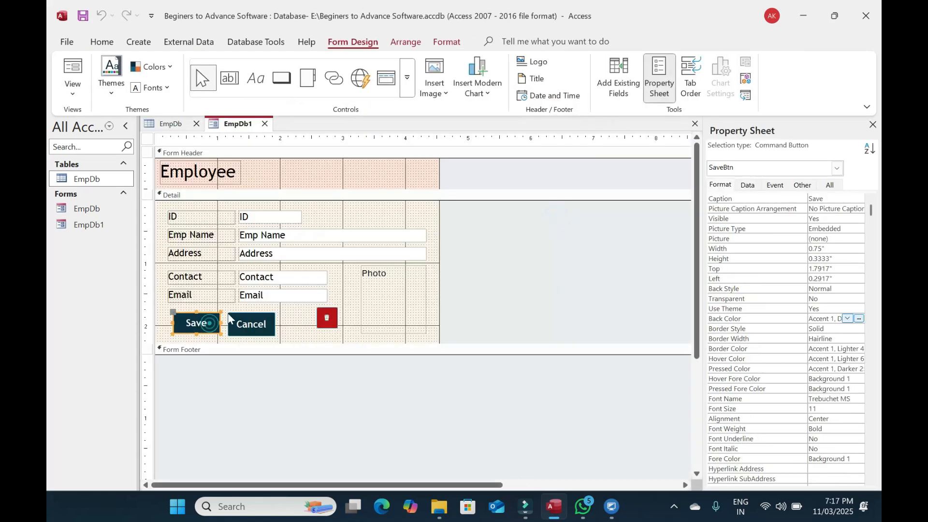
click(772, 186)
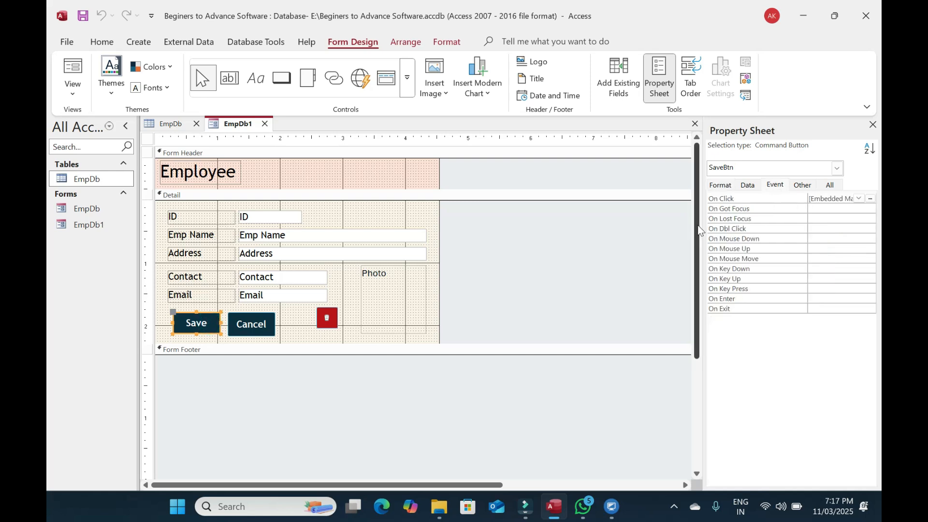
click(872, 198)
Add a GoToRecord action for Form EmpDb1, Record New, and close the macro builder
click(128, 333)
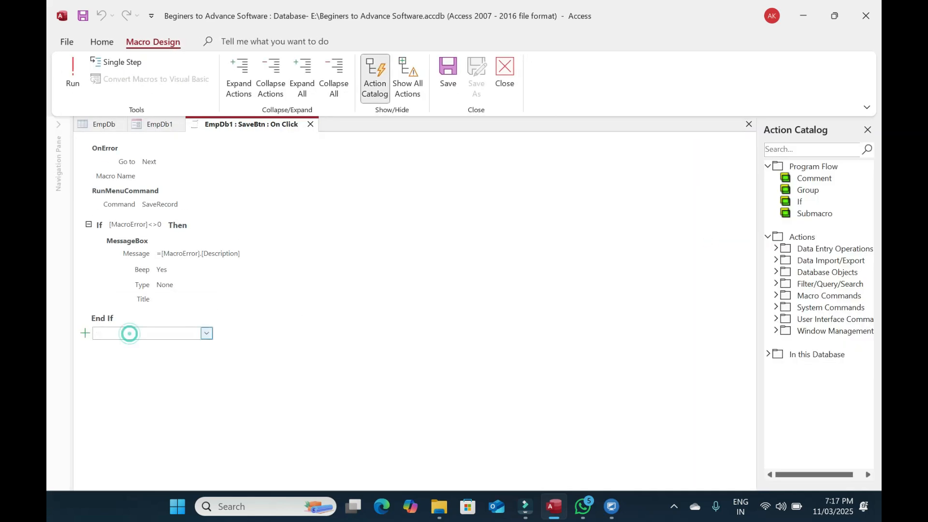
text(GoToRecord)
key(Return)
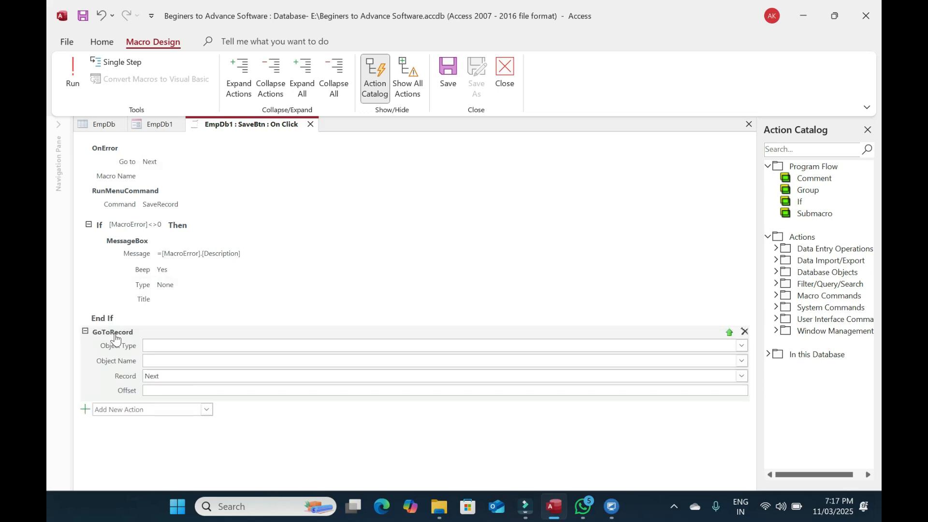
click(742, 346)
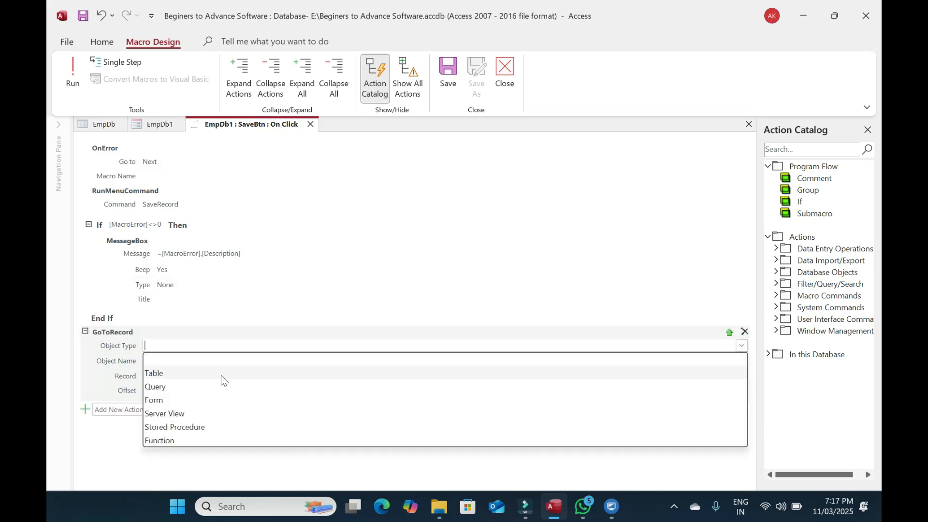
click(160, 399)
click(742, 360)
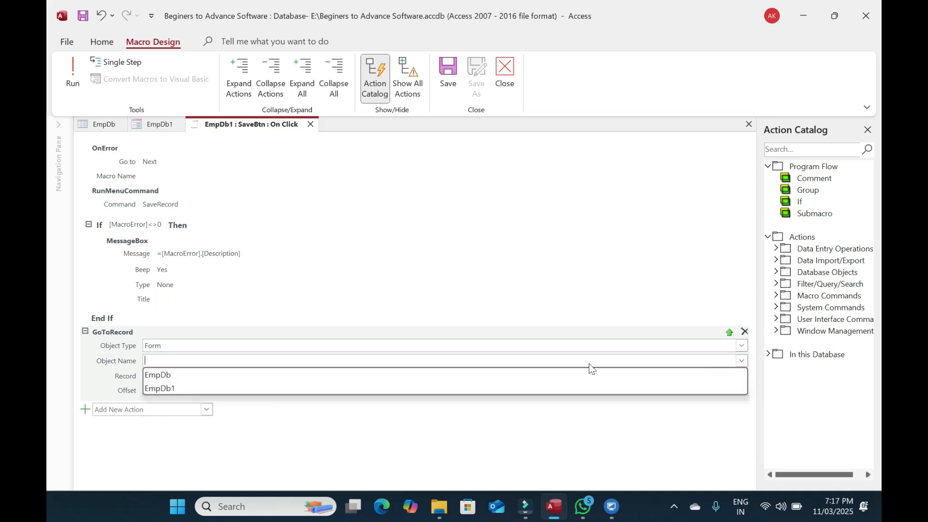
click(177, 390)
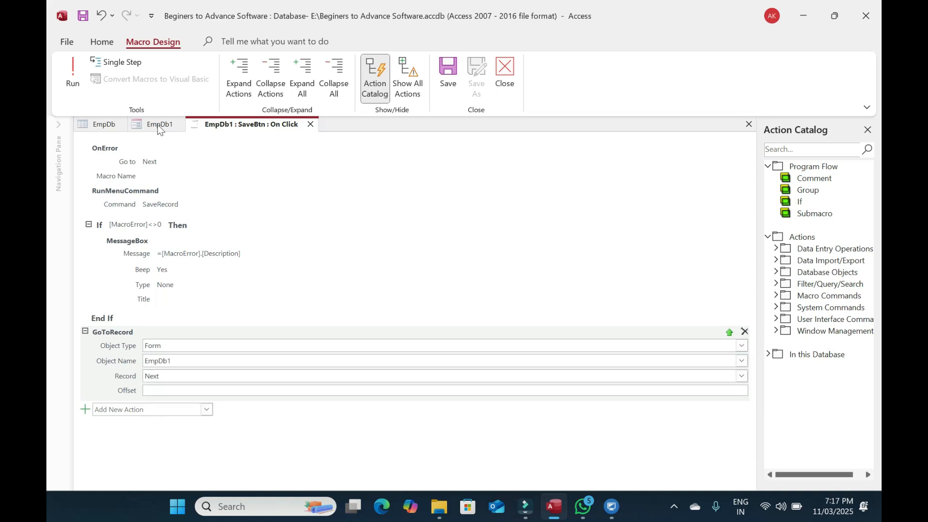
click(741, 376)
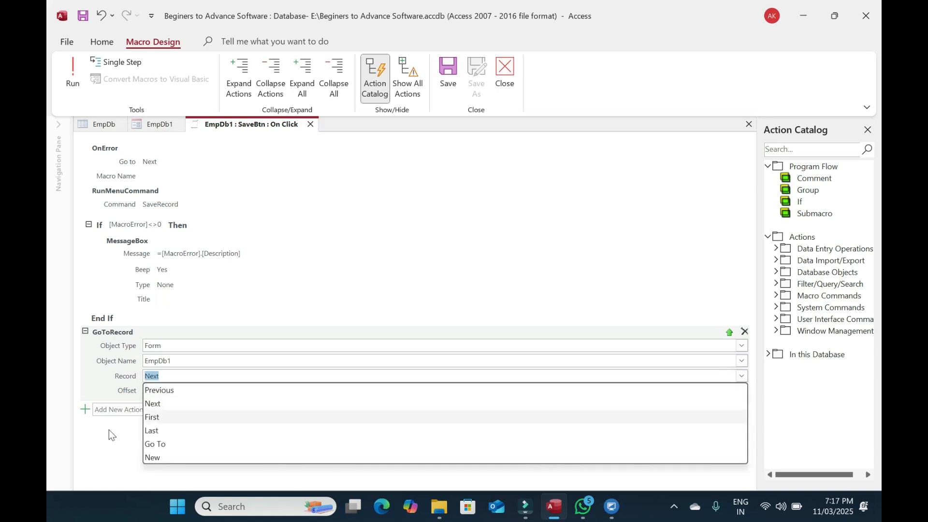
click(173, 459)
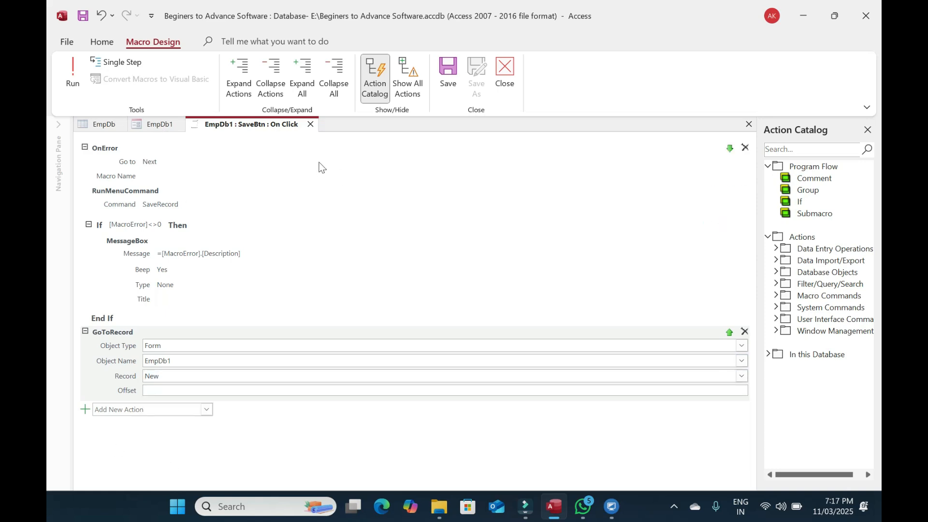
click(310, 125)
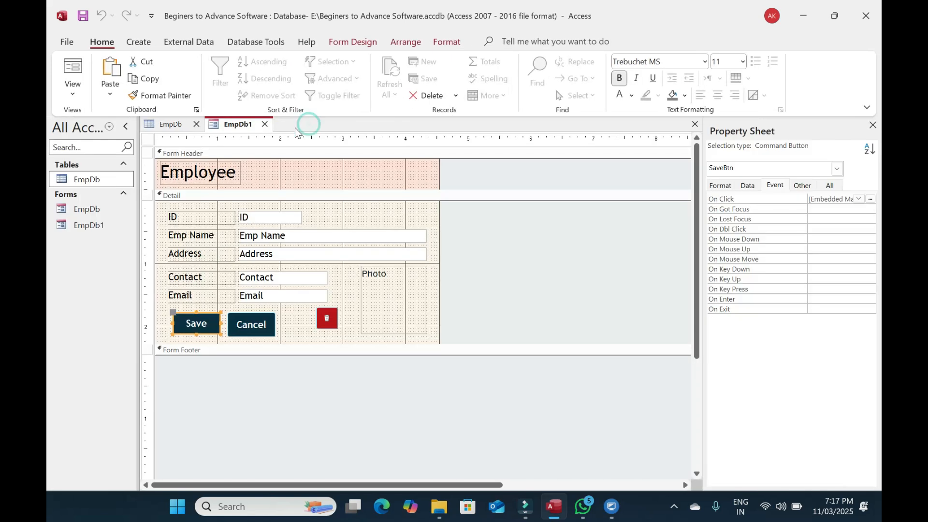
Test the Save button in Form view, then go back to Design view
click(73, 68)
click(186, 306)
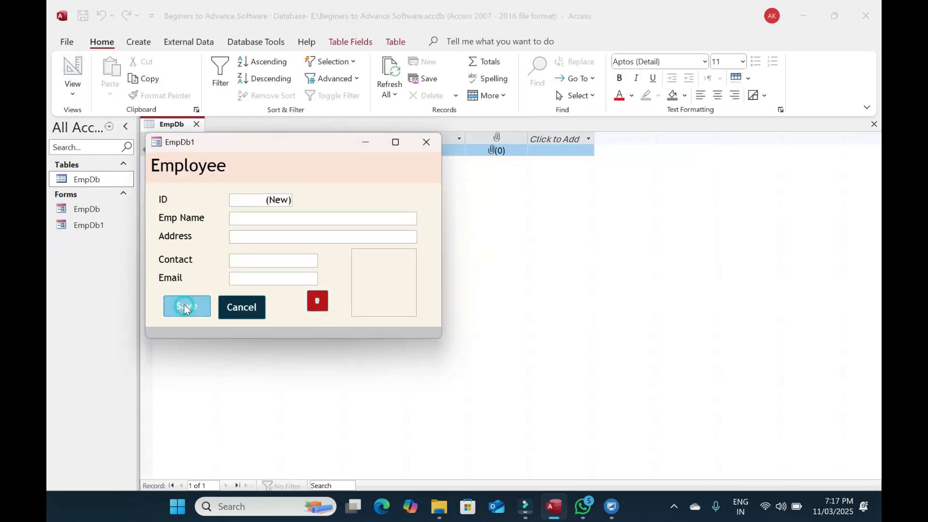
right_click(395, 184)
click(440, 215)
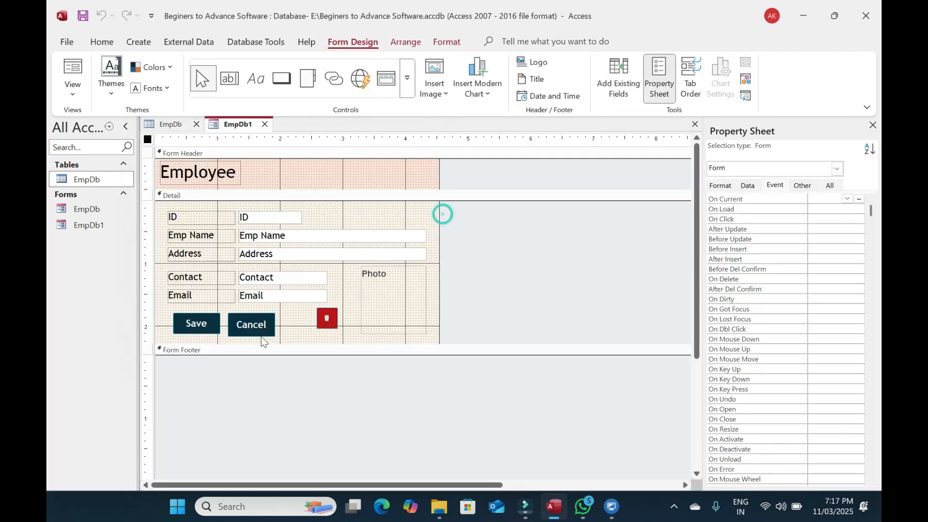
click(191, 327)
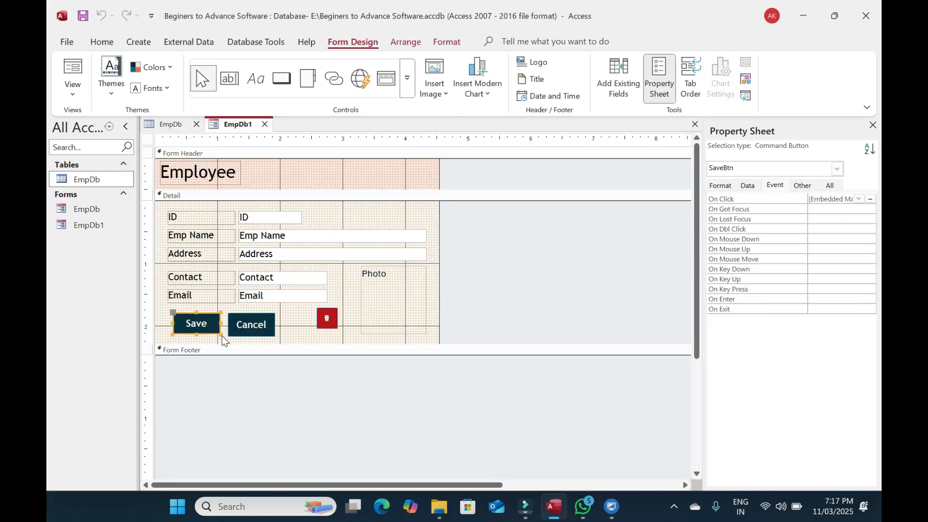
Set the Photo box's Picture Size Mode to Stretch and view the form
click(431, 291)
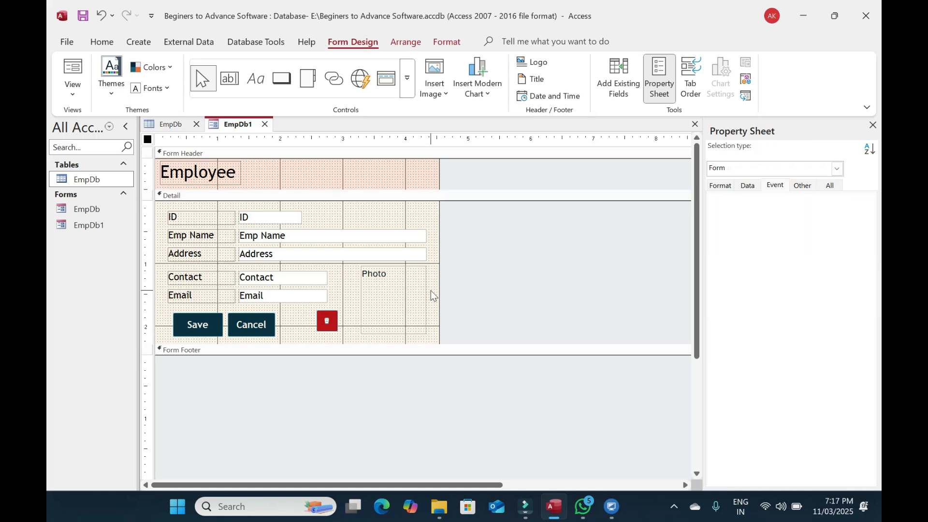
click(400, 292)
click(719, 187)
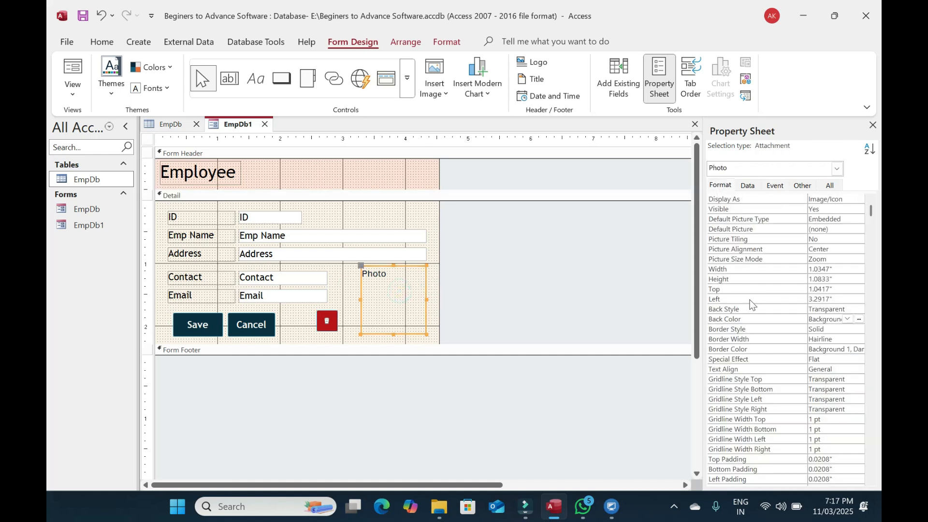
click(859, 259)
click(833, 279)
click(383, 231)
click(71, 71)
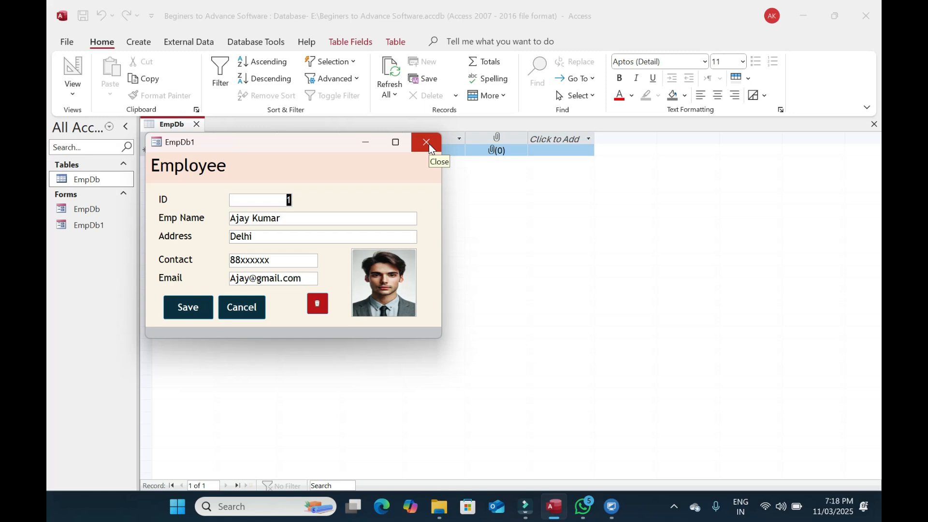
Start a new record and enter the employee's name, address, phone number and e-mail
click(193, 306)
click(275, 218)
key(Tab)
text(Bihar)
key(Tab)
text(99xxxx)
key(Tab)
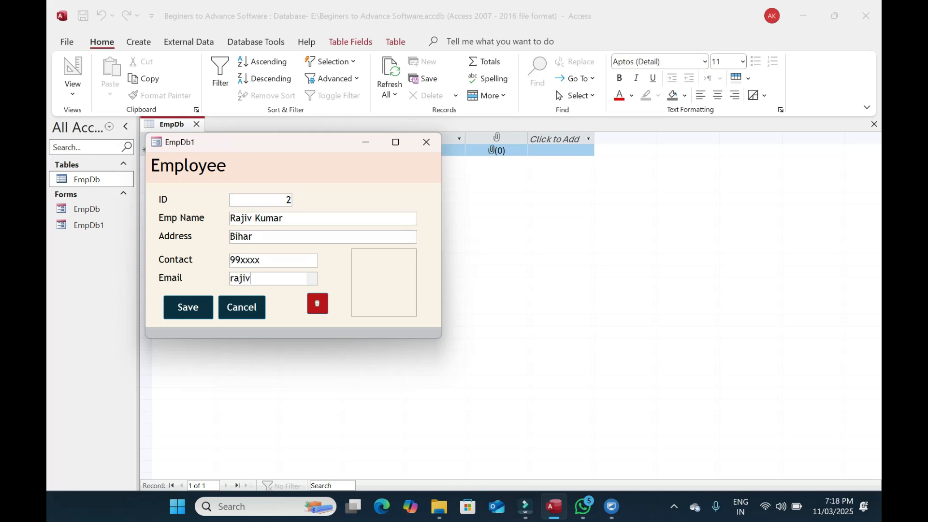
Attach the Pic2 photo to the record and save it
double_click(383, 271)
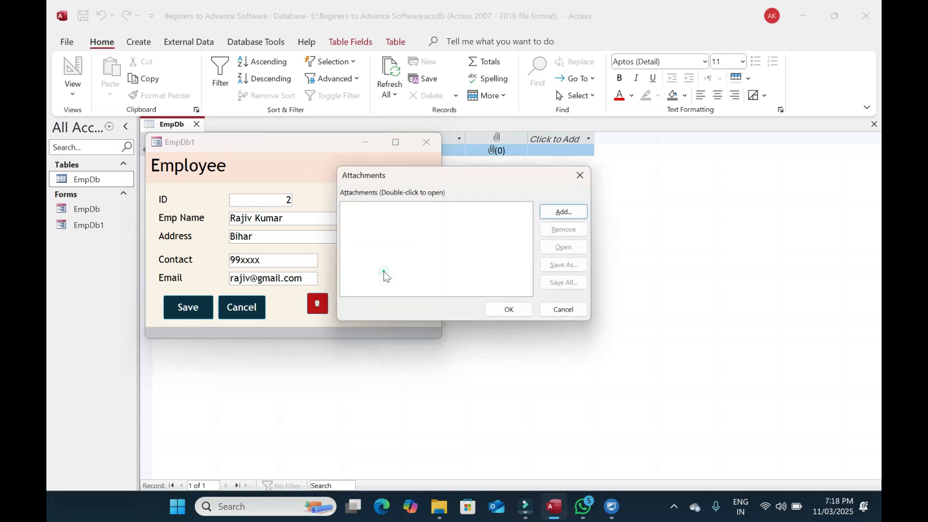
click(566, 212)
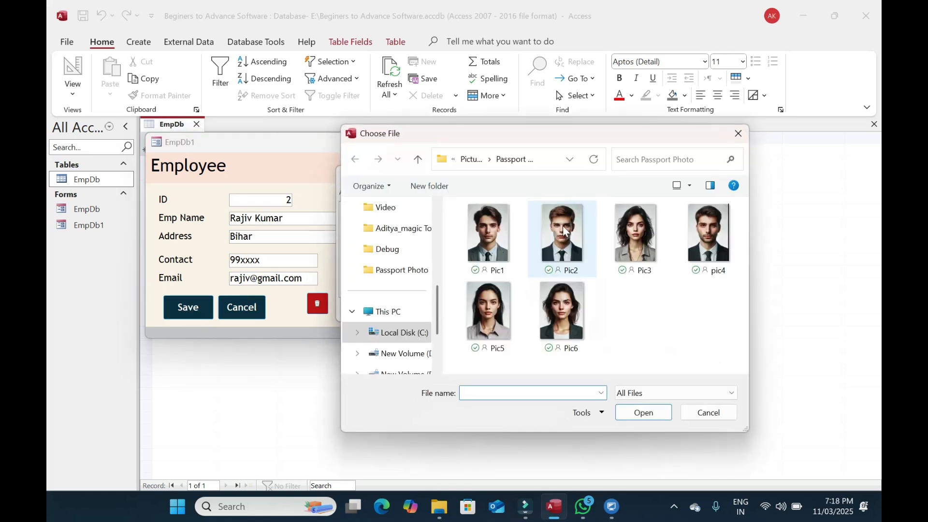
double_click(562, 226)
click(511, 310)
click(181, 305)
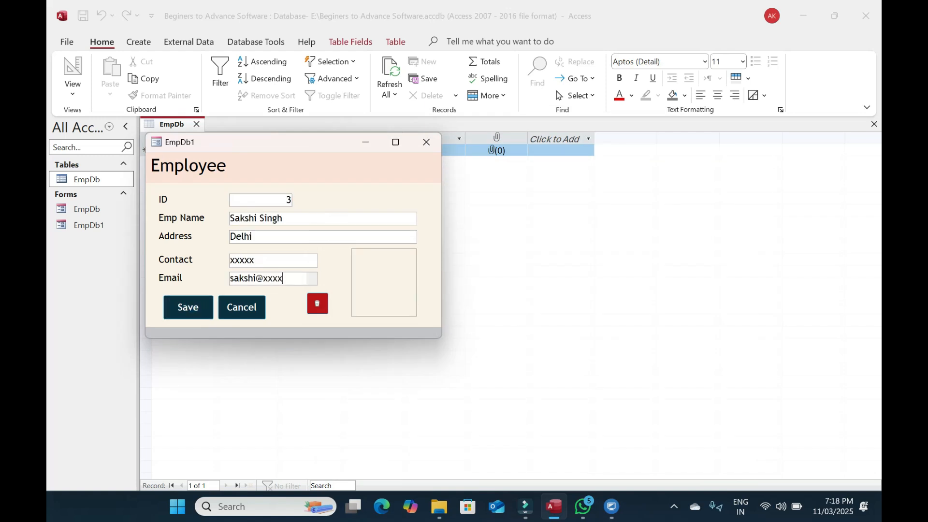
Close the Employee form keeping design changes, and delete the old EmpDb form
click(422, 142)
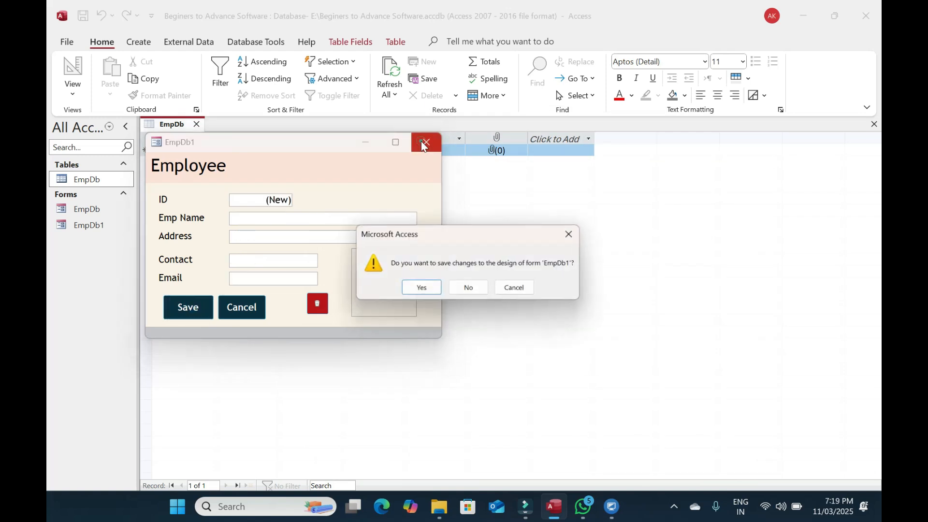
click(429, 290)
click(104, 180)
click(107, 212)
key(Delete)
key(Return)
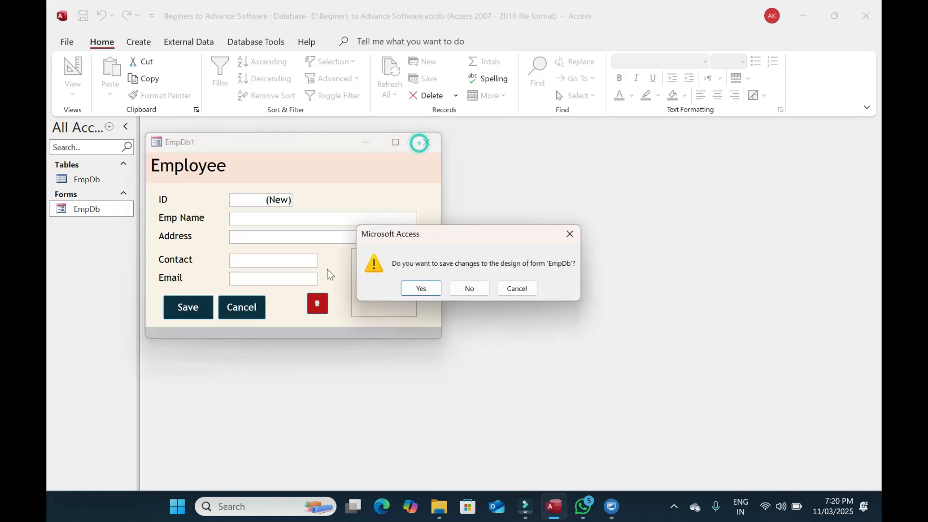
Rename EmpDb1 to EmpDb, open it to check record 1, then close it
key(Return)
double_click(79, 209)
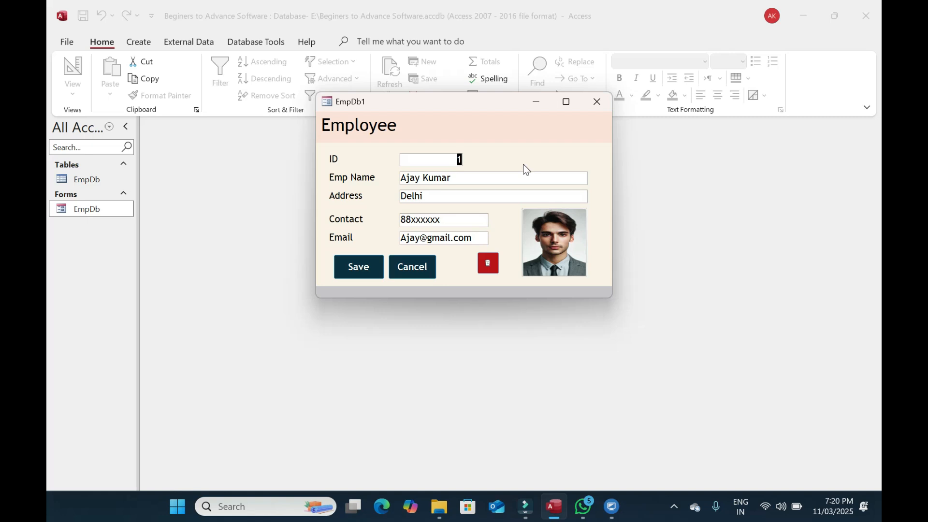
click(597, 101)
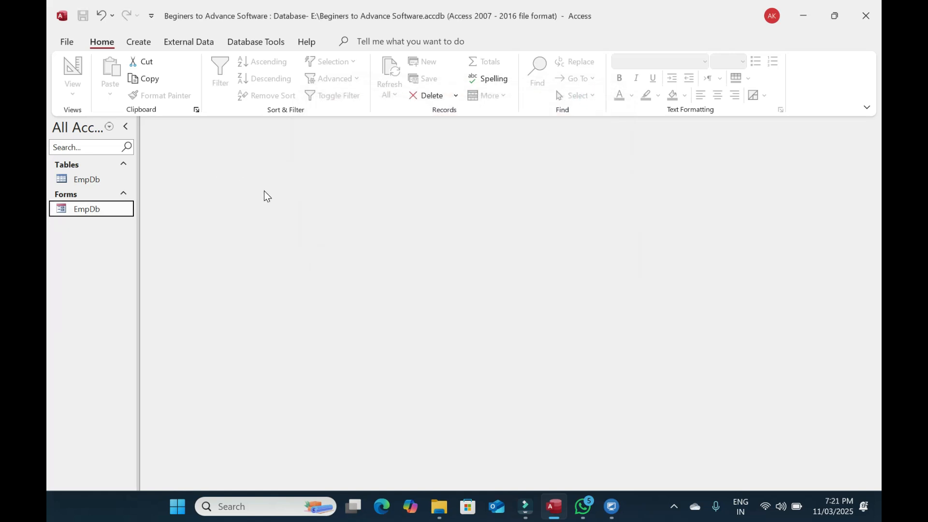
Run the Form Wizard with all six EmpDb fields and a Tabular layout
click(137, 43)
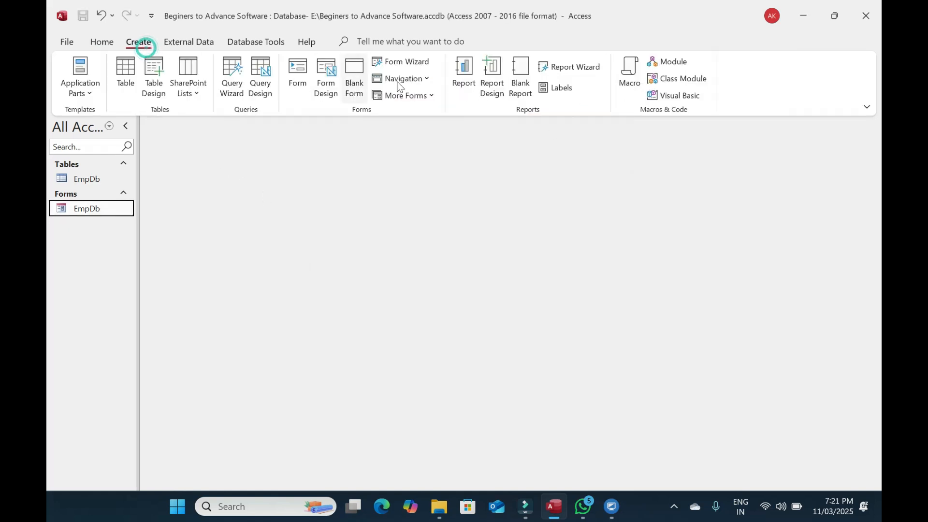
click(405, 62)
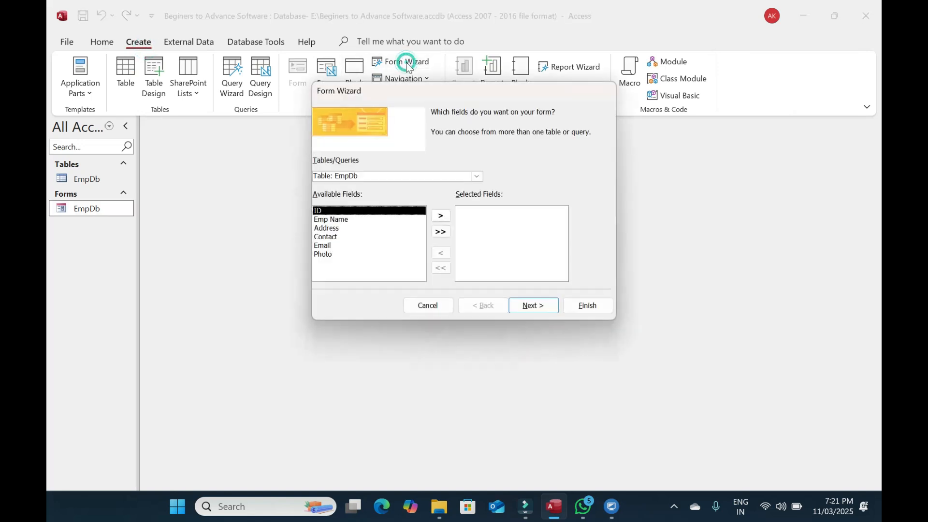
click(441, 232)
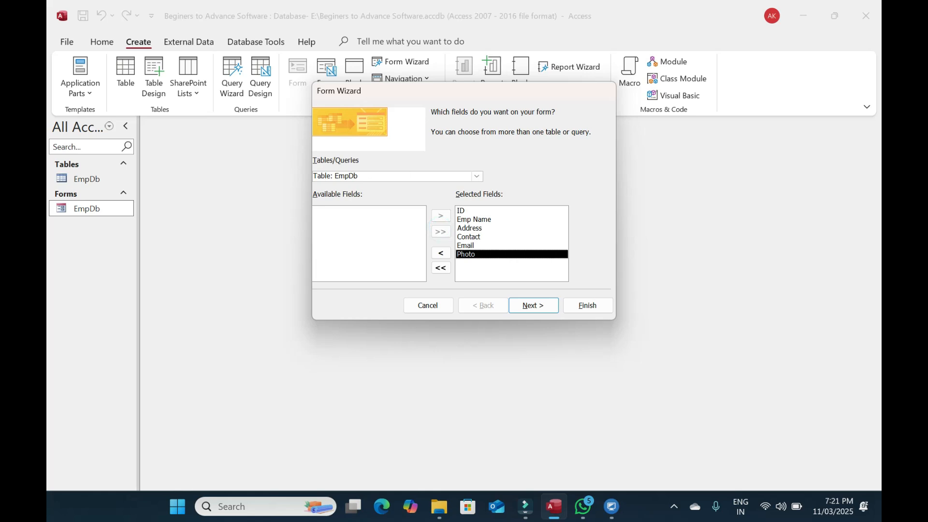
click(547, 302)
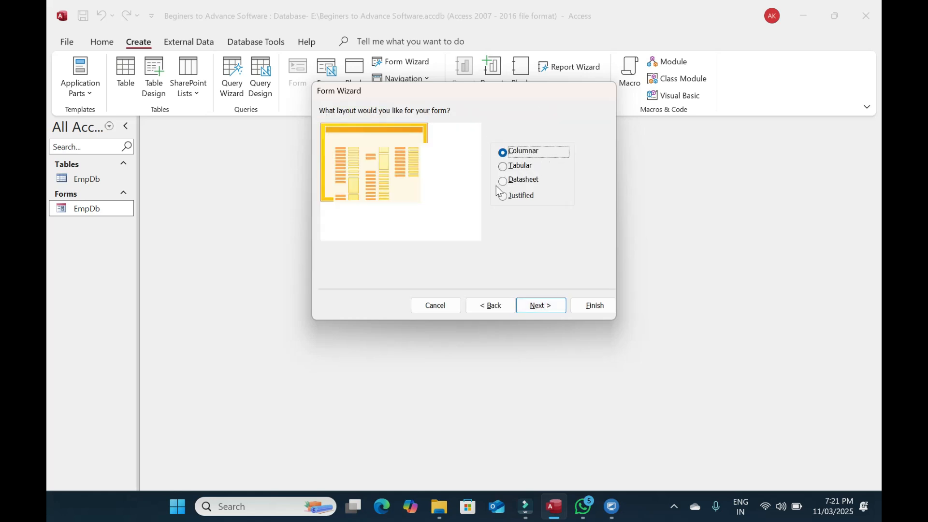
click(505, 168)
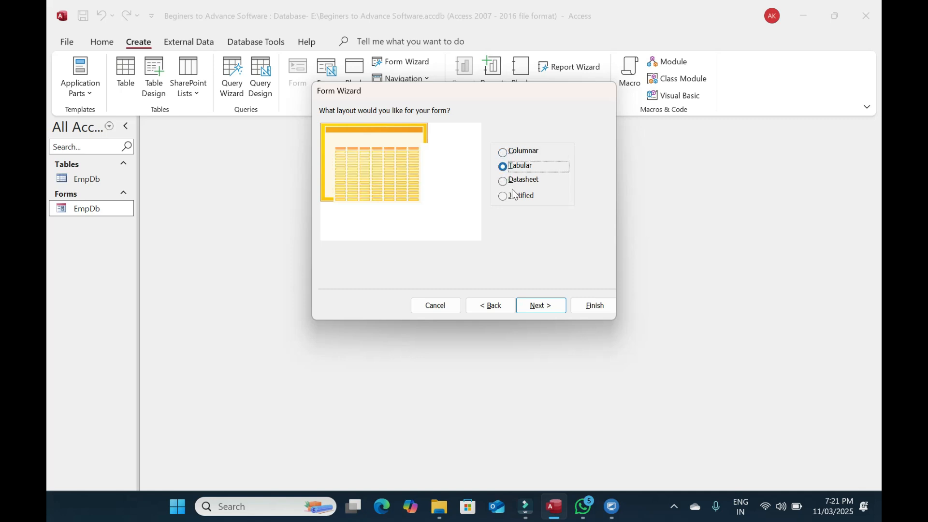
click(542, 305)
click(594, 305)
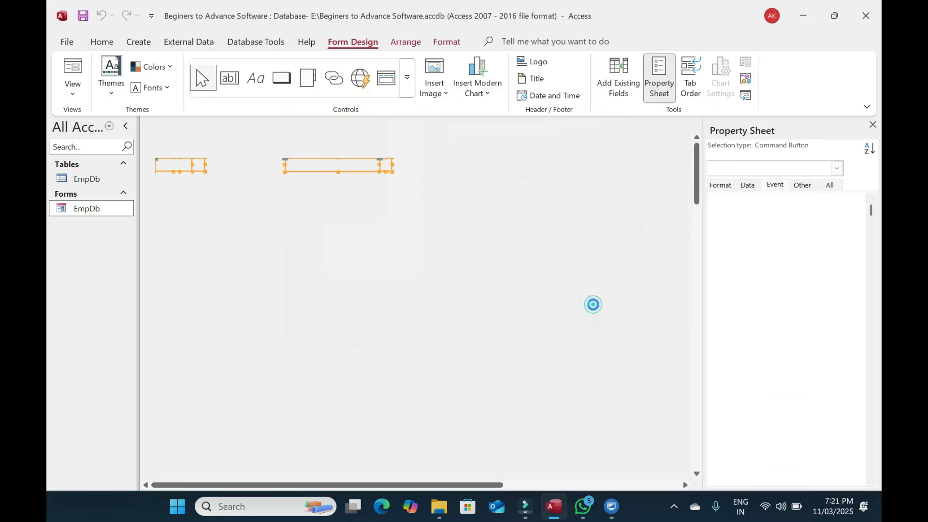
Switch the new form to Design view and tint the Form Header light orange
click(73, 95)
click(92, 174)
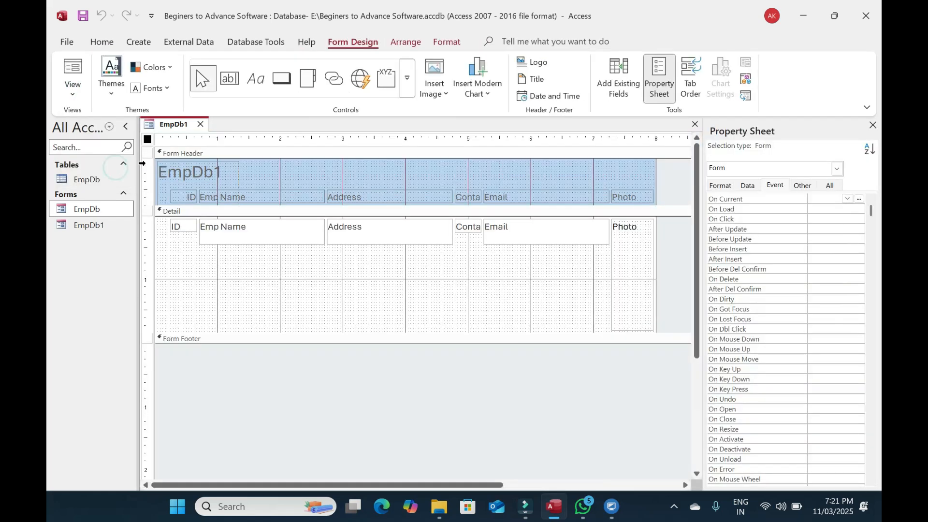
click(591, 177)
click(772, 187)
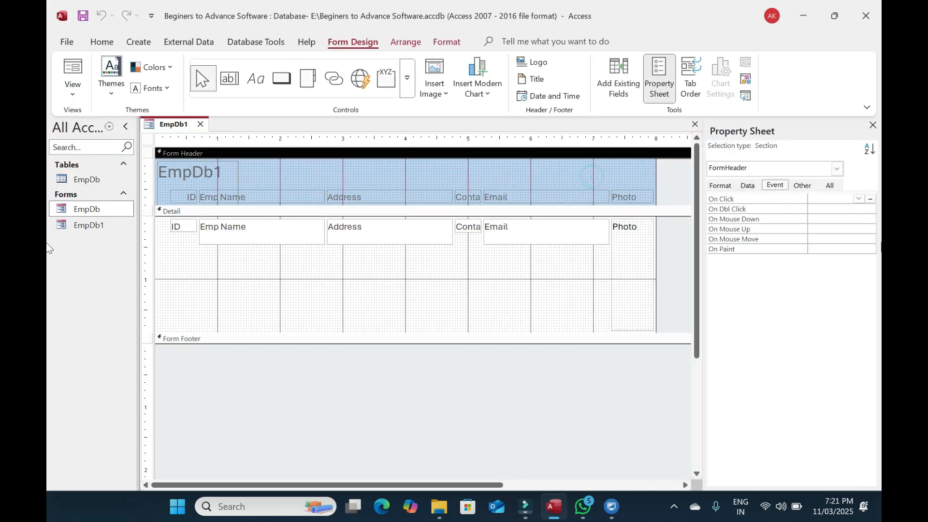
click(721, 185)
click(832, 219)
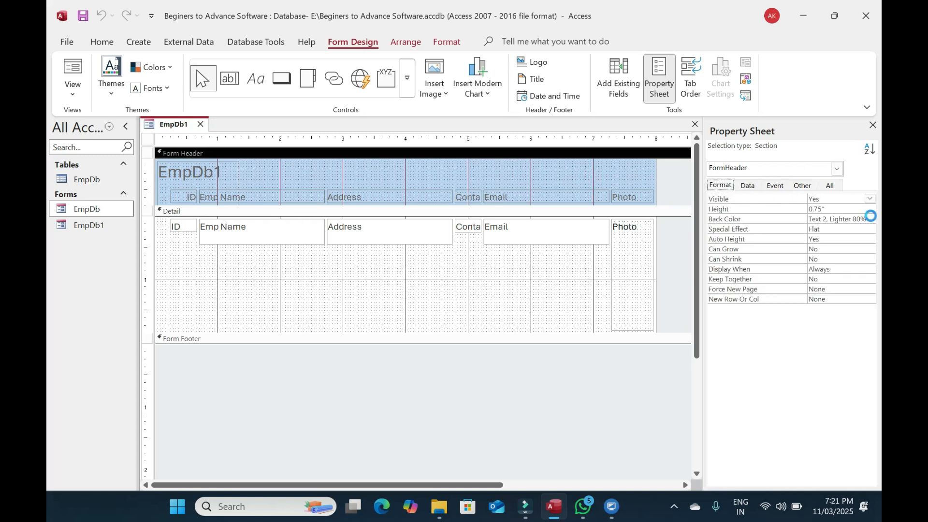
click(870, 219)
click(784, 290)
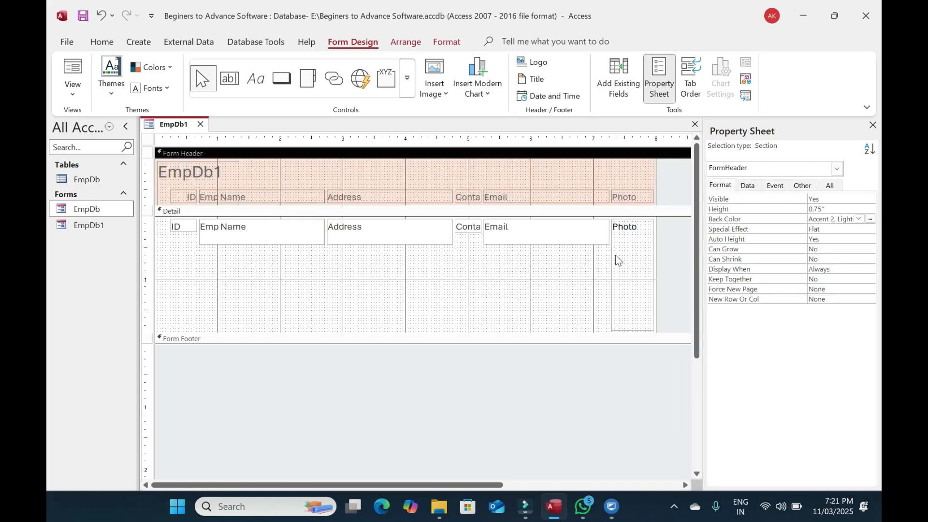
Set the Detail background colour, and shorten the Photo box to about 0.71 inches with Zoom sizing
click(615, 259)
click(511, 269)
click(870, 220)
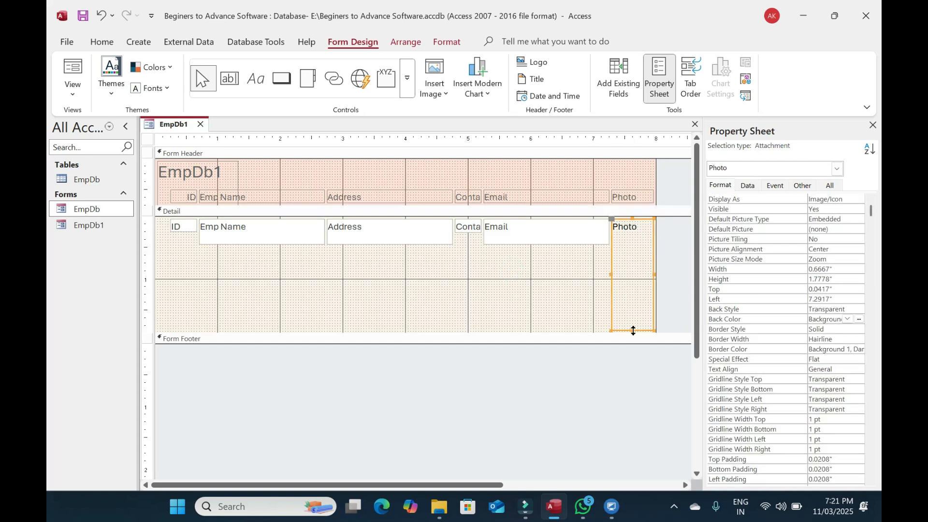
drag(633, 331, 634, 264)
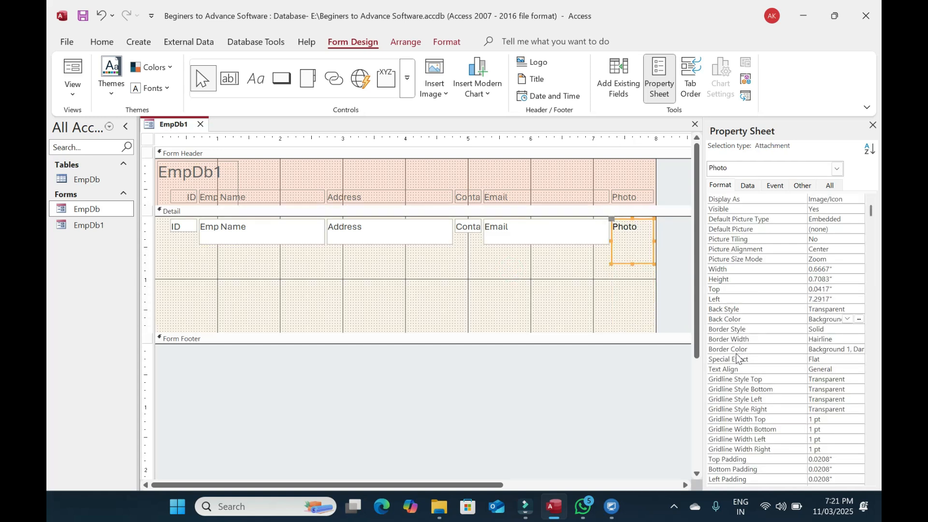
double_click(740, 260)
click(859, 259)
click(817, 288)
Shorten the detail text boxes to one line and reduce the Detail section's height
drag(562, 263, 262, 237)
drag(545, 245, 170, 224)
click(480, 294)
key(Down)
key(Down)
key(Down)
key(Down)
key(Down)
key(Down)
drag(495, 333, 493, 259)
click(662, 243)
drag(675, 249, 156, 173)
click(112, 46)
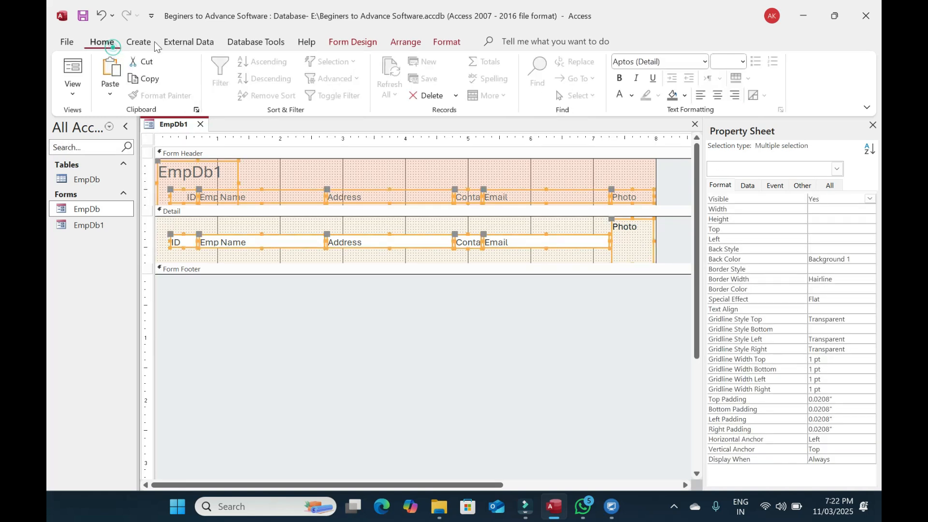
Make the selected controls' text black in Trebuchet MS font
click(632, 95)
click(630, 118)
click(684, 64)
text(Trebuchet MS)
key(Return)
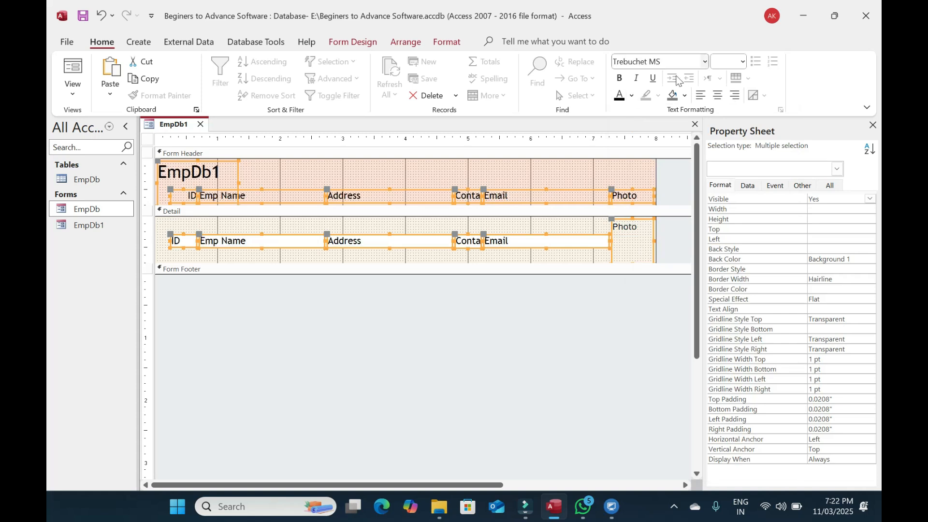
Delete the EmpDb1 title label, move the six header labels up, and shrink the Form Header
click(669, 179)
click(173, 172)
click(176, 172)
drag(224, 172, 70, 177)
text(Employee Lis)
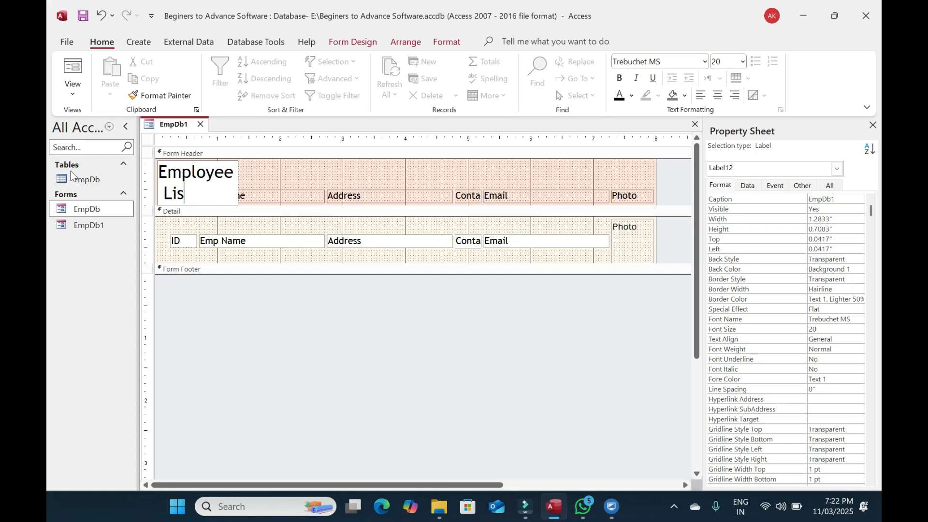
key(BackSpace)
key(BackSpace)
key(BackSpace)
key(BackSpace)
key(BackSpace)
key(BackSpace)
key(BackSpace)
key(BackSpace)
key(BackSpace)
key(BackSpace)
key(BackSpace)
key(BackSpace)
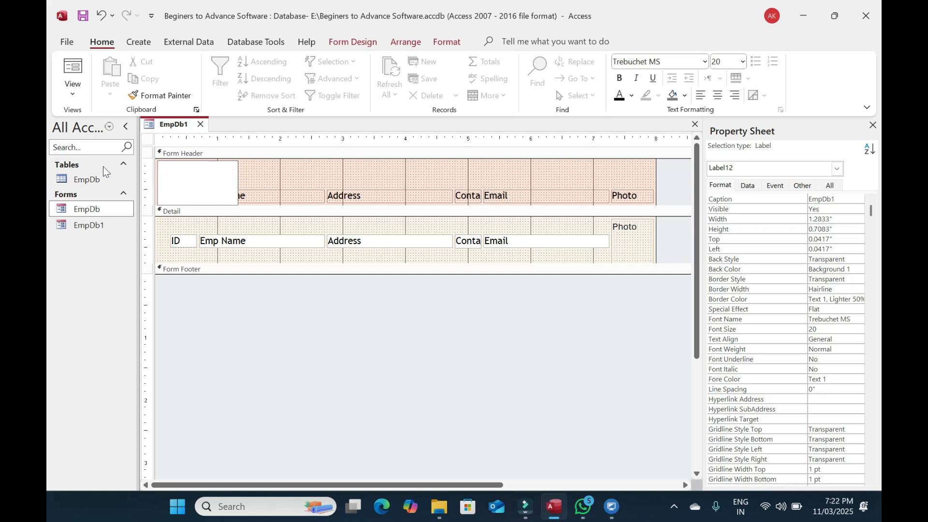
click(201, 170)
drag(165, 178, 668, 200)
key(Up)
key(Up)
key(Up)
key(Up)
key(Up)
key(Up)
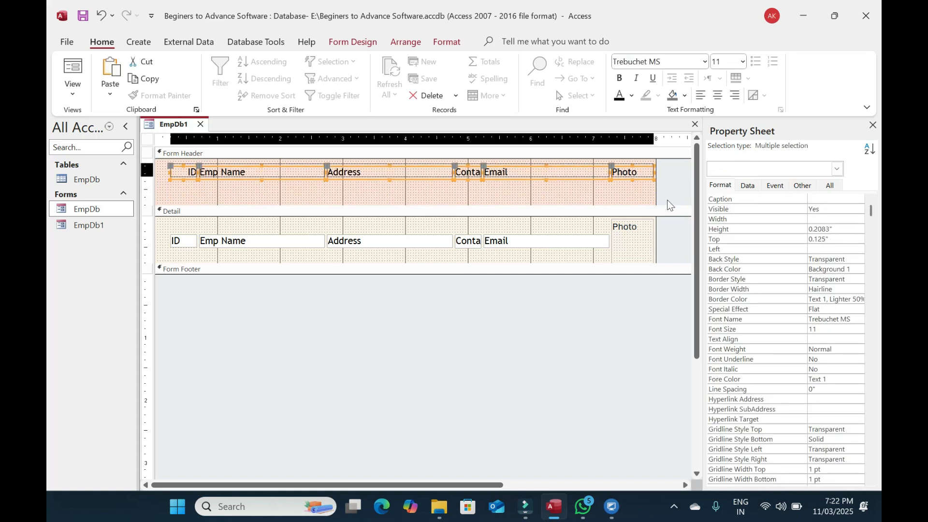
drag(497, 204, 497, 176)
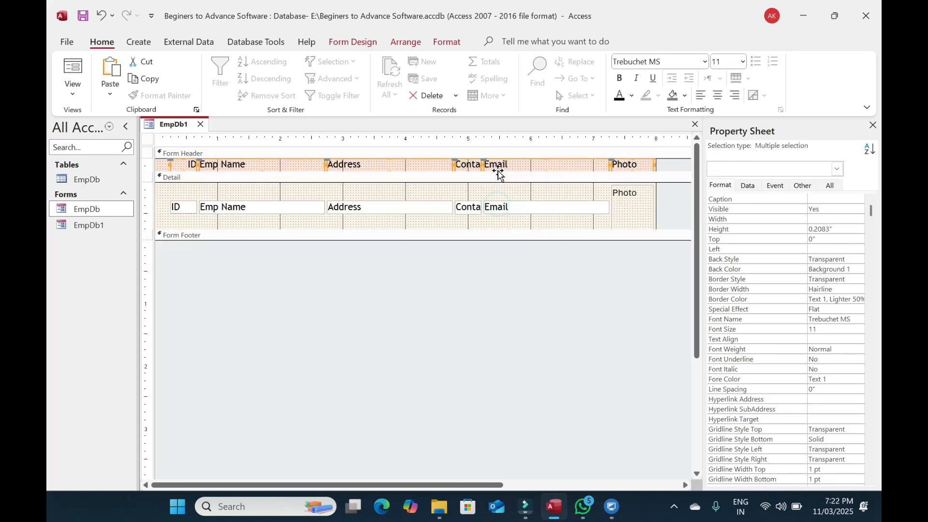
Set Border Style to Transparent for every control on the form
click(662, 241)
key(ctrl+a)
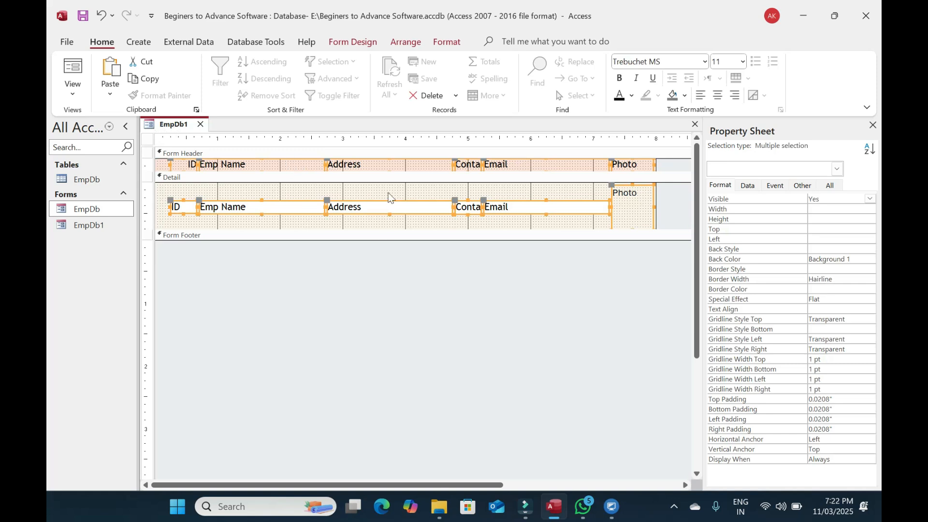
click(752, 271)
click(873, 270)
click(836, 279)
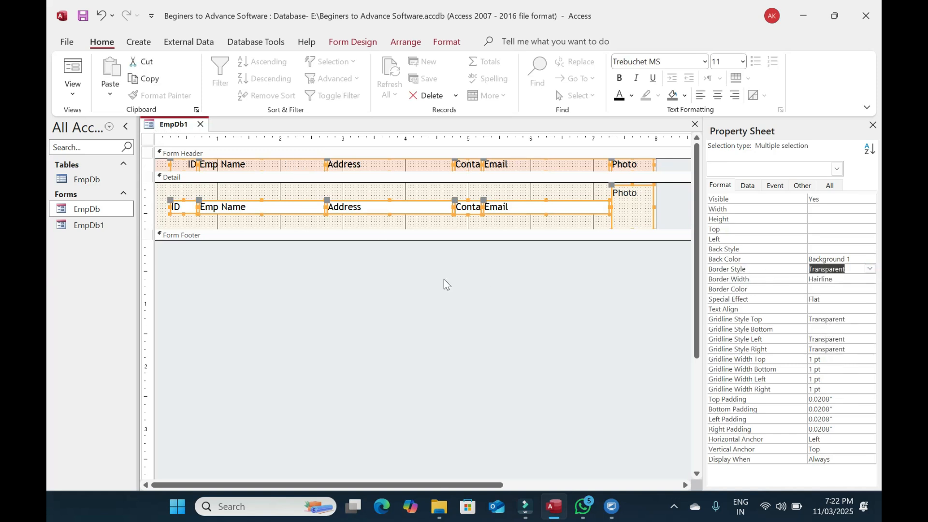
click(443, 283)
Preview the form's records, return to Design view, and close EmpDb1
key(F5)
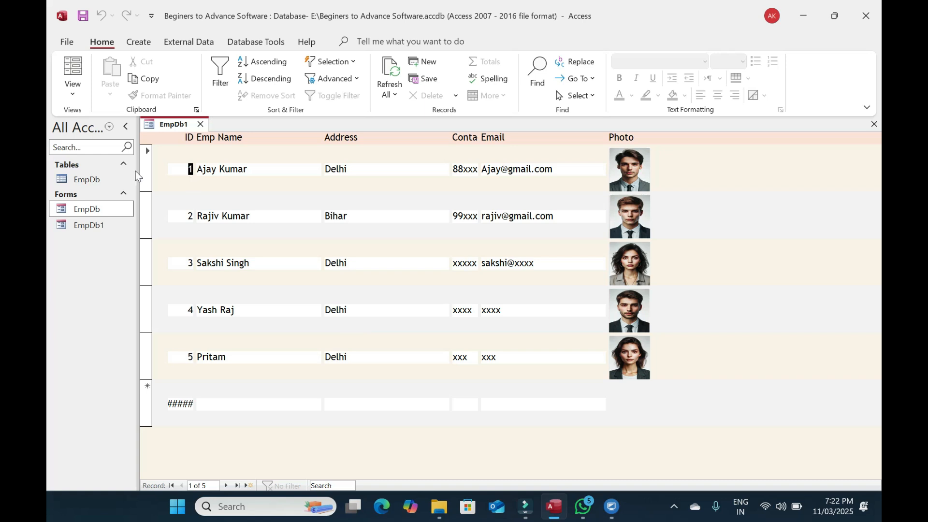
click(146, 161)
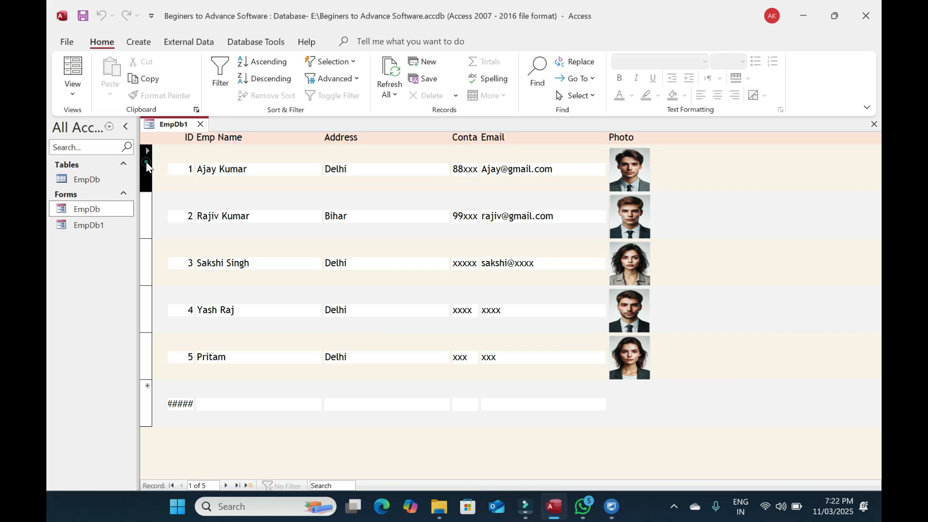
click(225, 486)
click(224, 485)
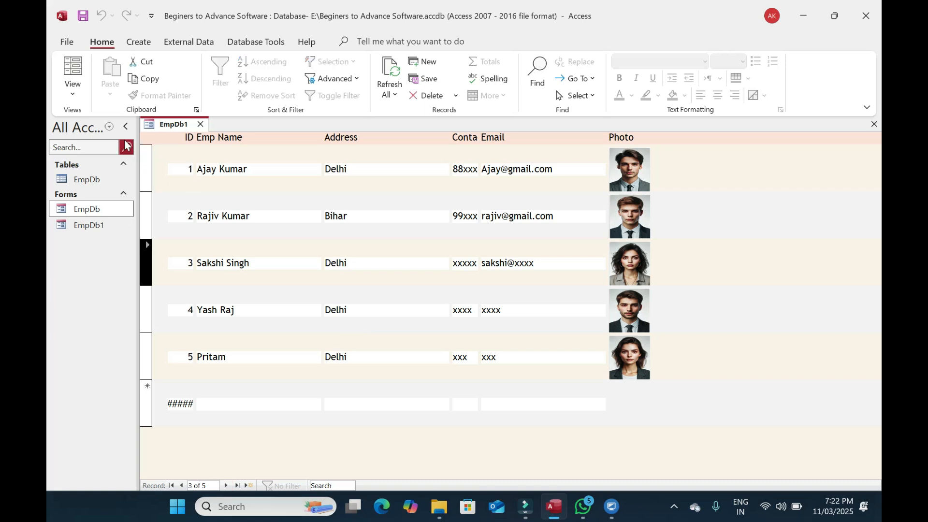
right_click(707, 245)
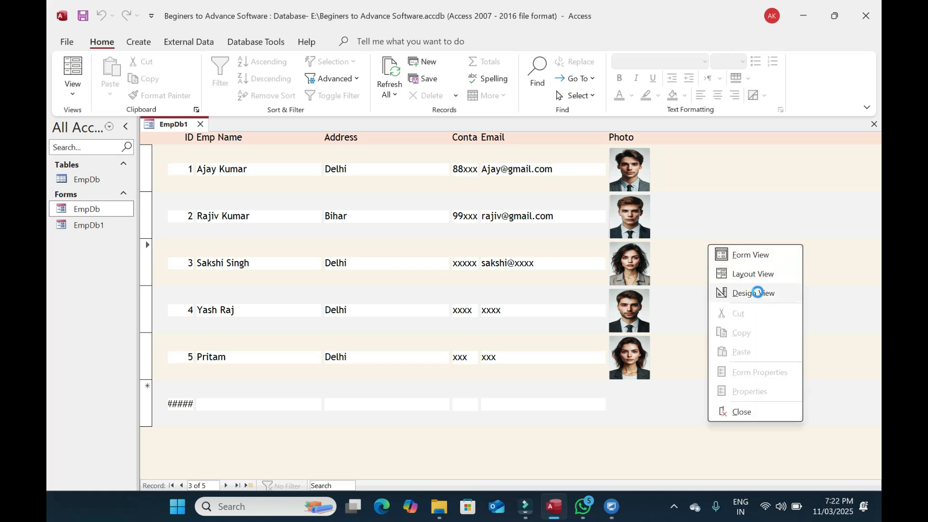
click(754, 292)
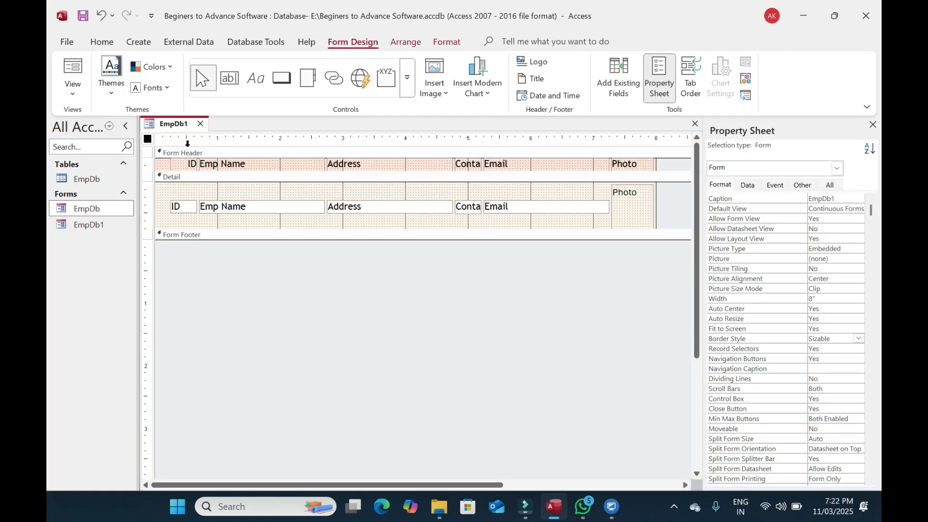
click(200, 124)
Rename the EmpDb1 form to EmpList in the navigation pane and open it
click(108, 221)
click(109, 222)
key(shift+Left)
key(shift+Left)
key(shift+Left)
text(List)
key(Return)
double_click(108, 221)
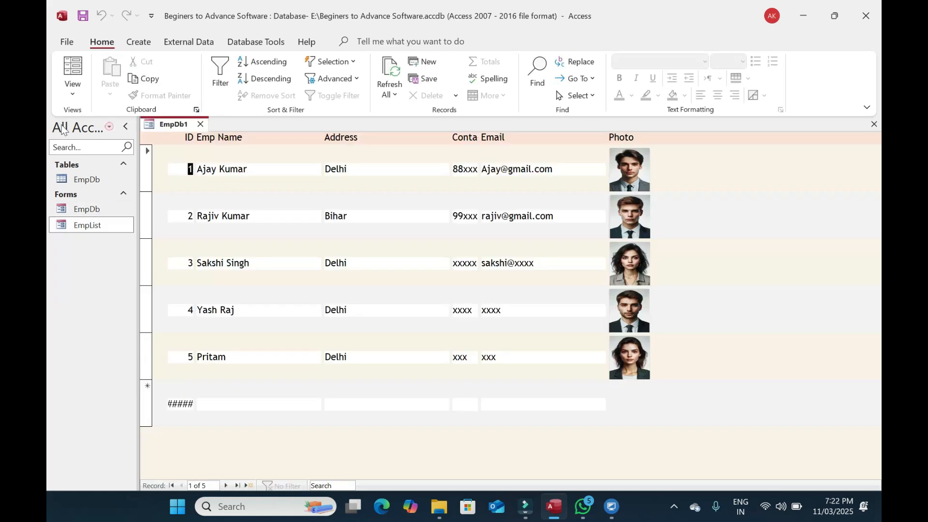
click(72, 89)
In Design view, set the form's Navigation Buttons and Record Selectors to No
click(112, 166)
click(587, 288)
double_click(738, 360)
double_click(737, 350)
click(515, 275)
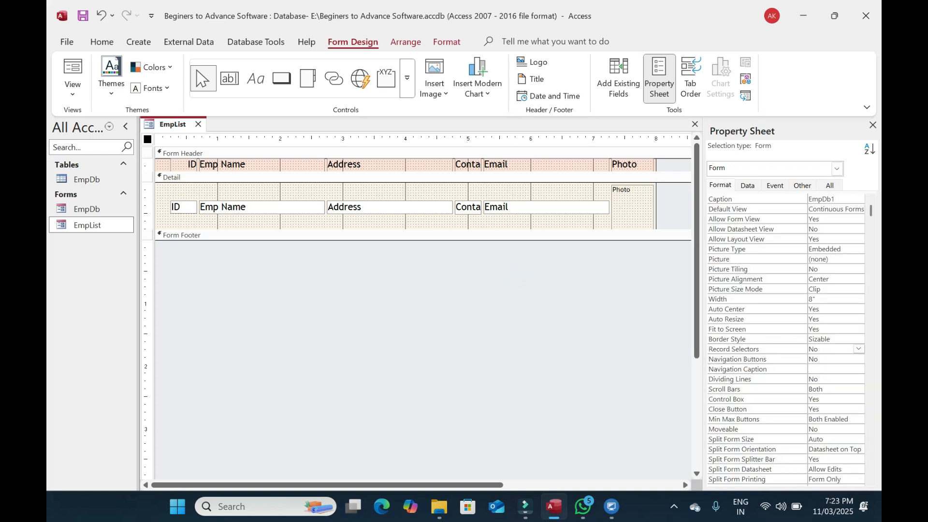
click(300, 376)
Check the EmpList form in Form view, then return it to Design view
click(73, 70)
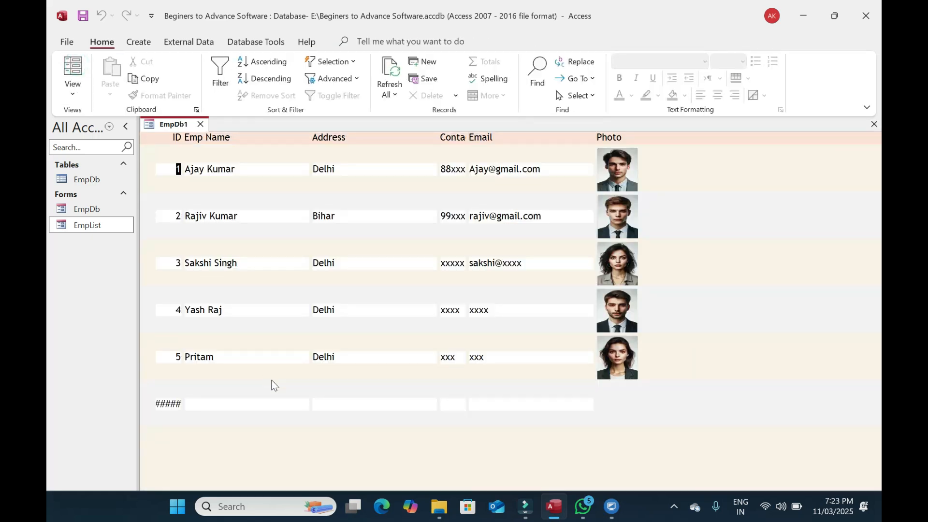
click(171, 404)
double_click(169, 404)
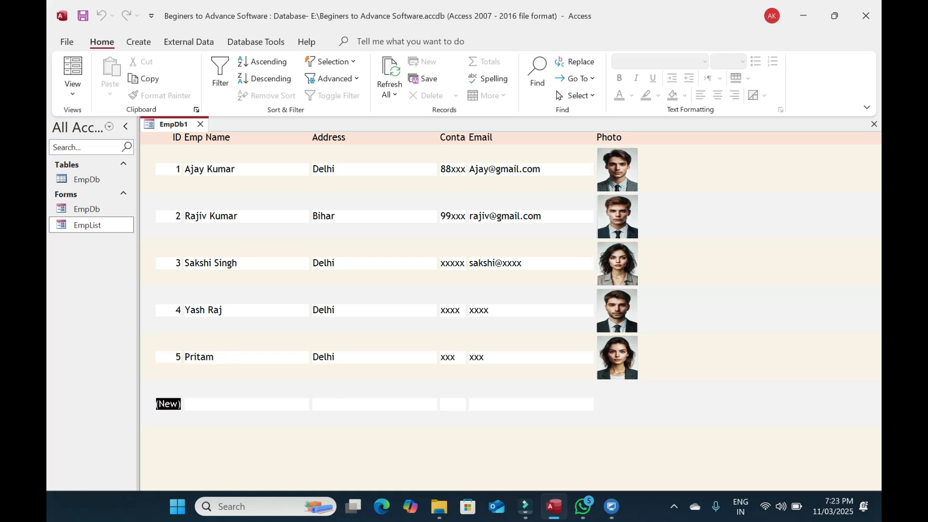
right_click(461, 420)
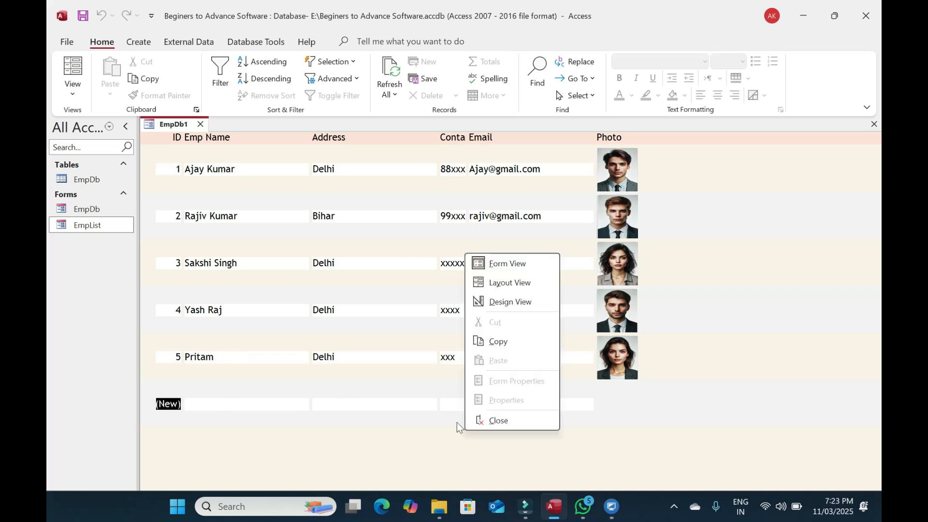
click(505, 301)
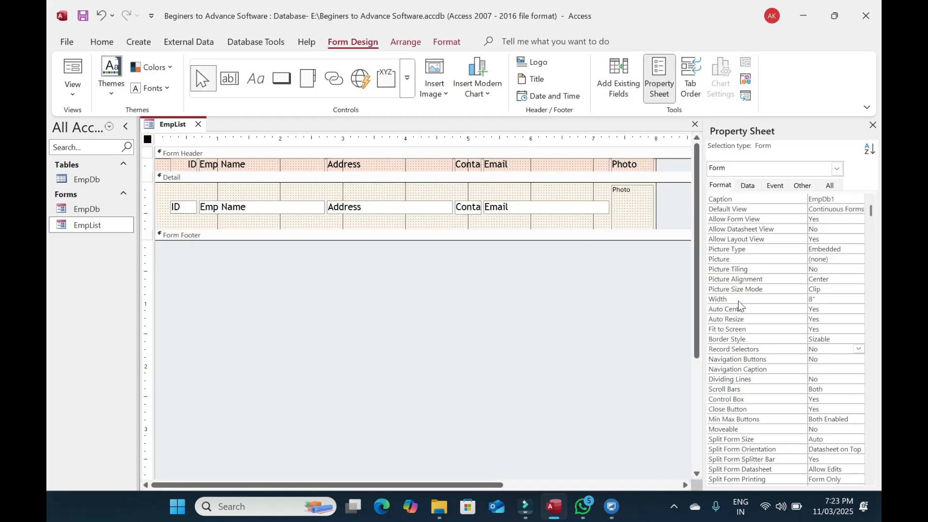
Set the form's Allow Additions and Allow Edits to No on the Data tab
click(754, 187)
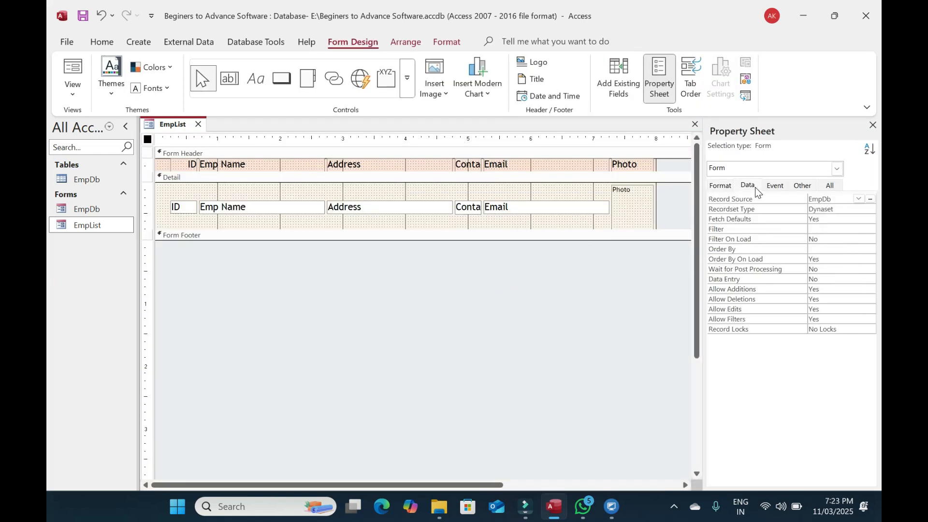
double_click(727, 290)
double_click(733, 309)
Give all the detail controls a Transparent Back Style
drag(668, 214, 163, 152)
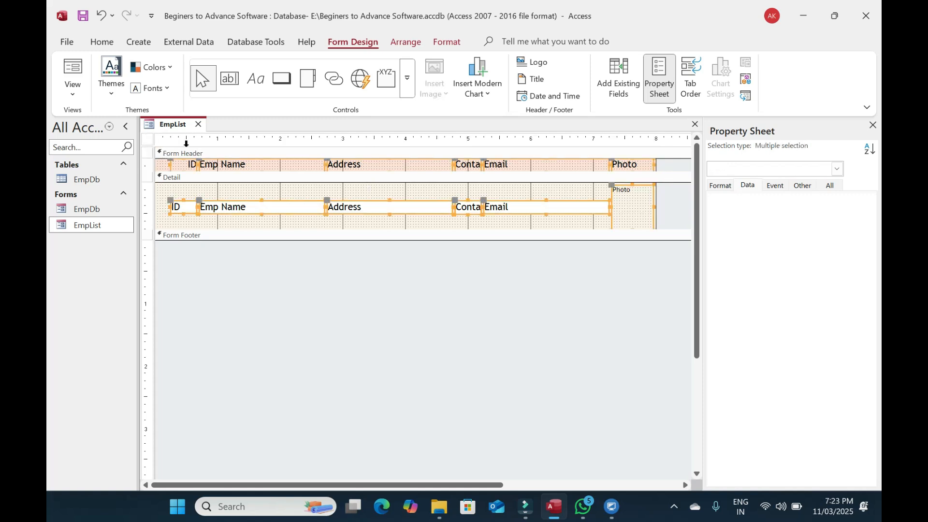
click(729, 193)
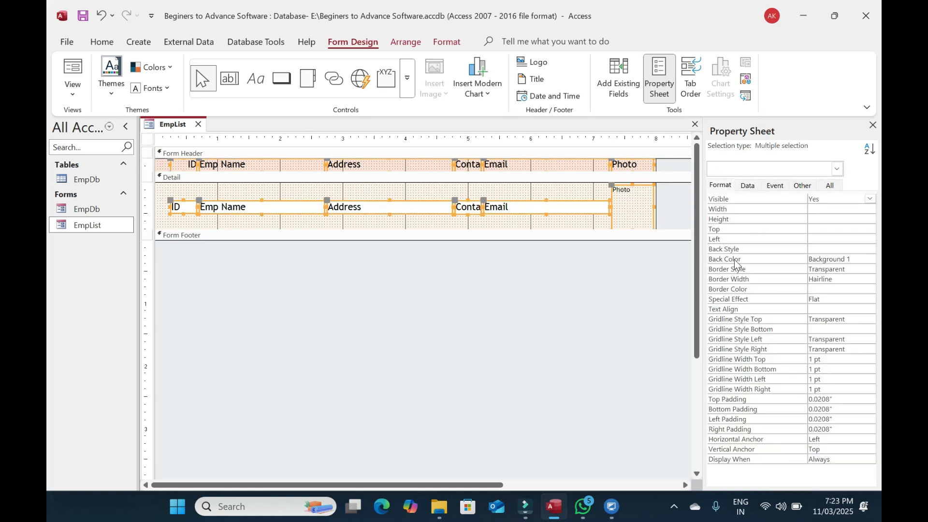
click(768, 260)
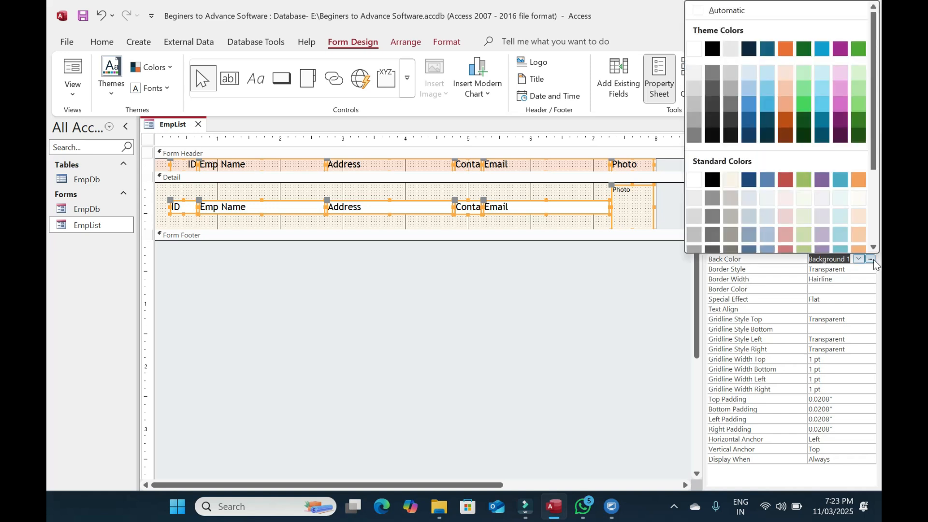
click(530, 286)
Open EmpList in Form view and confirm records cannot be edited
click(73, 68)
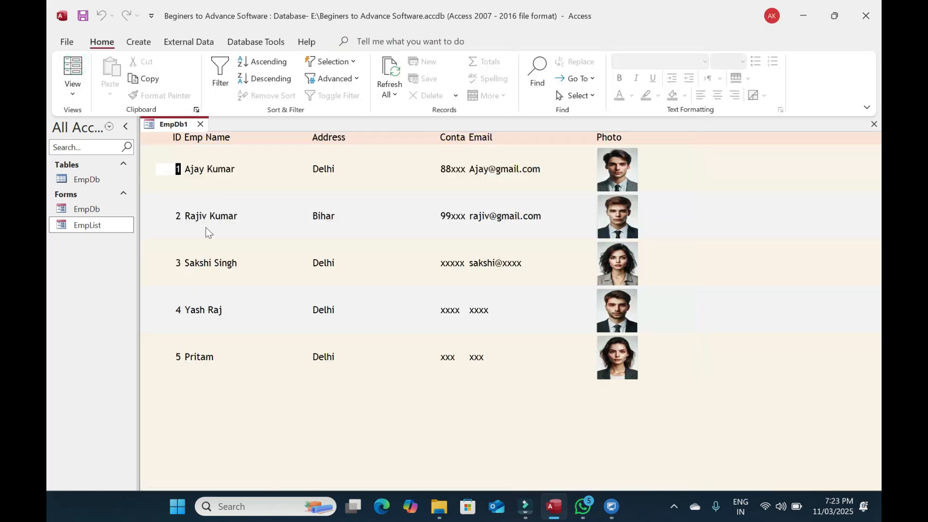
click(226, 228)
click(227, 216)
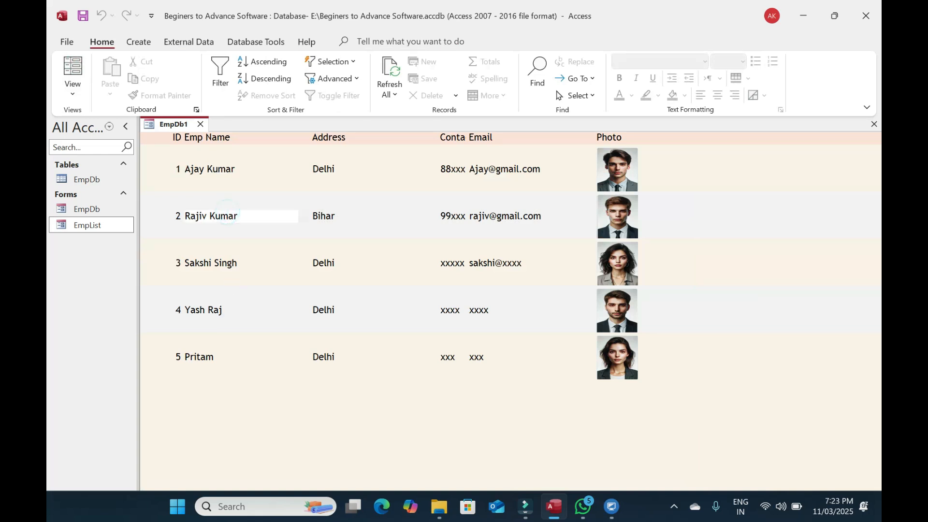
click(227, 261)
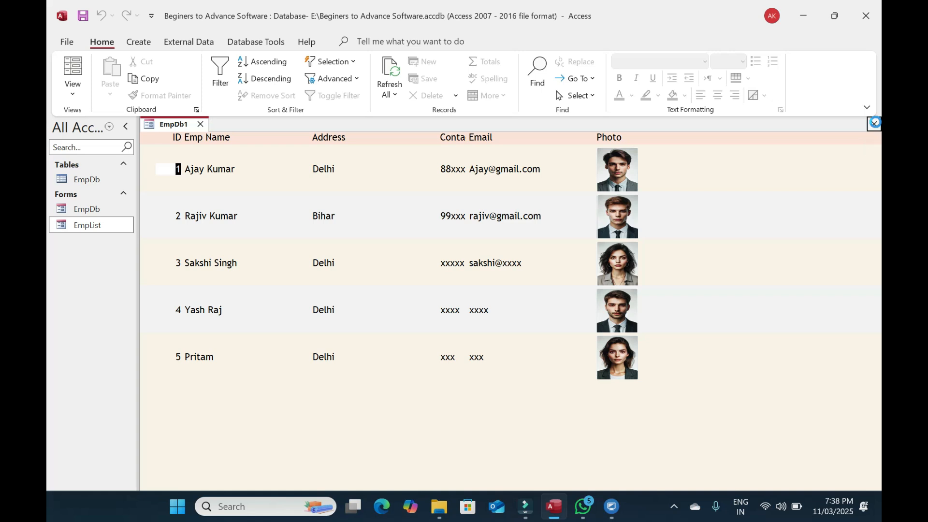
Save and close EmpList, then start a new blank form in Design View
click(874, 124)
click(421, 288)
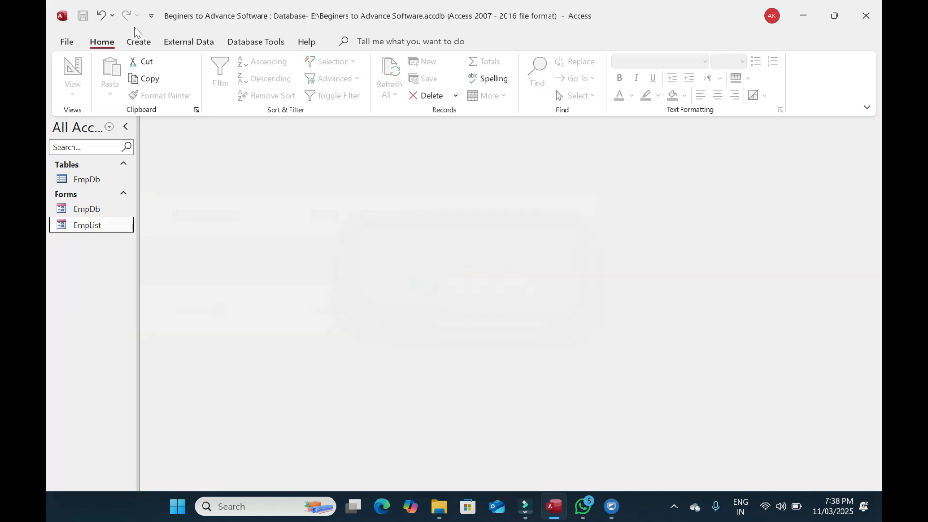
click(137, 42)
click(356, 84)
click(72, 89)
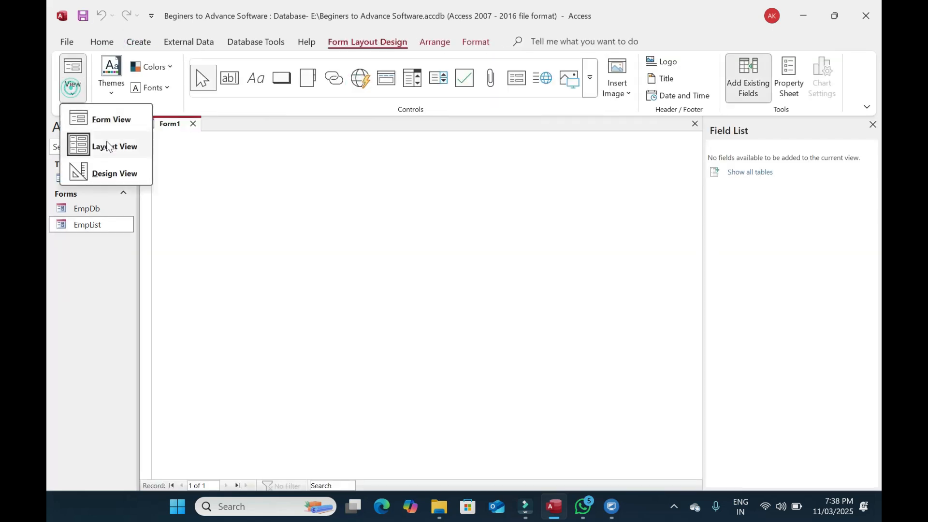
click(123, 173)
click(364, 224)
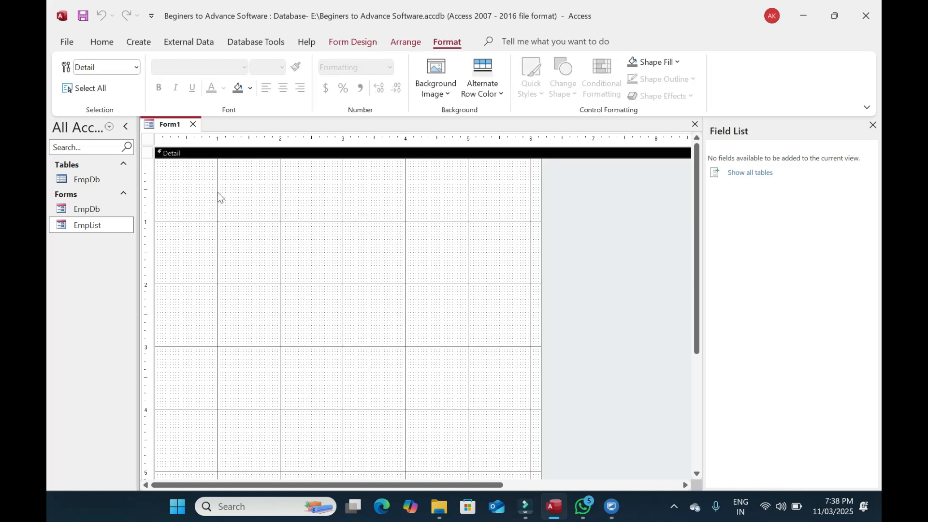
Copy the Emp Name label and text box from EmpDb's design into Form1
double_click(88, 209)
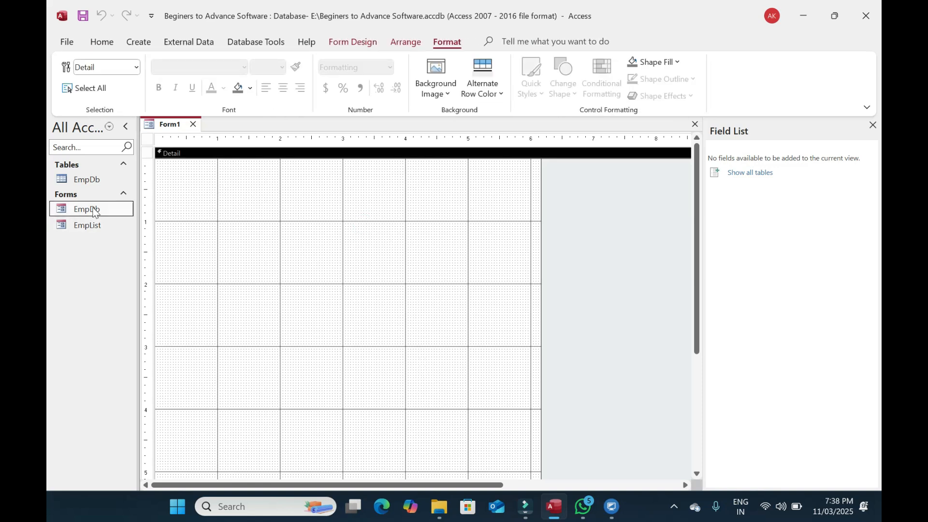
right_click(521, 146)
click(560, 186)
drag(434, 241, 205, 231)
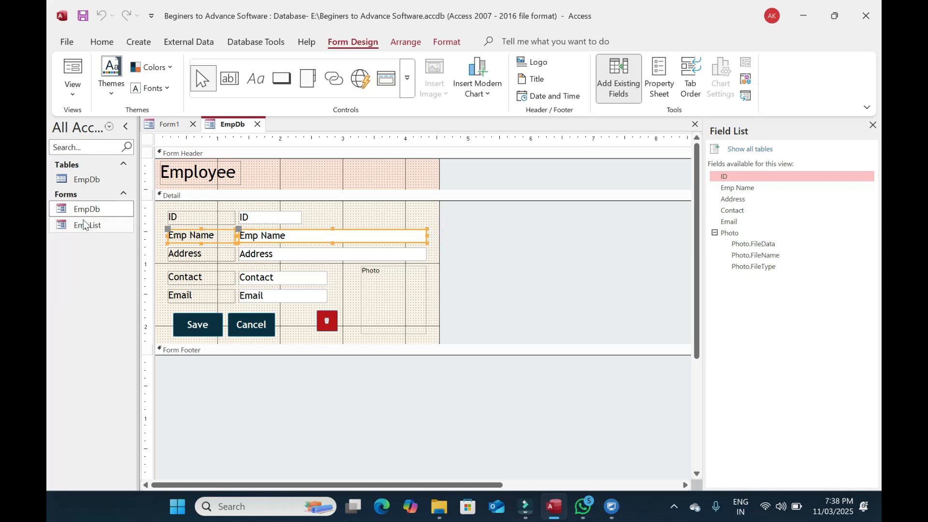
click(168, 124)
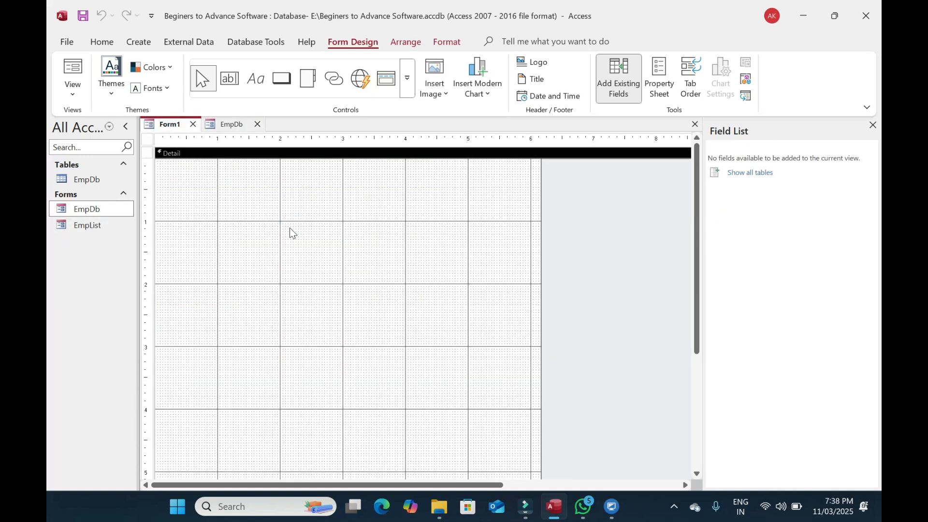
click(228, 123)
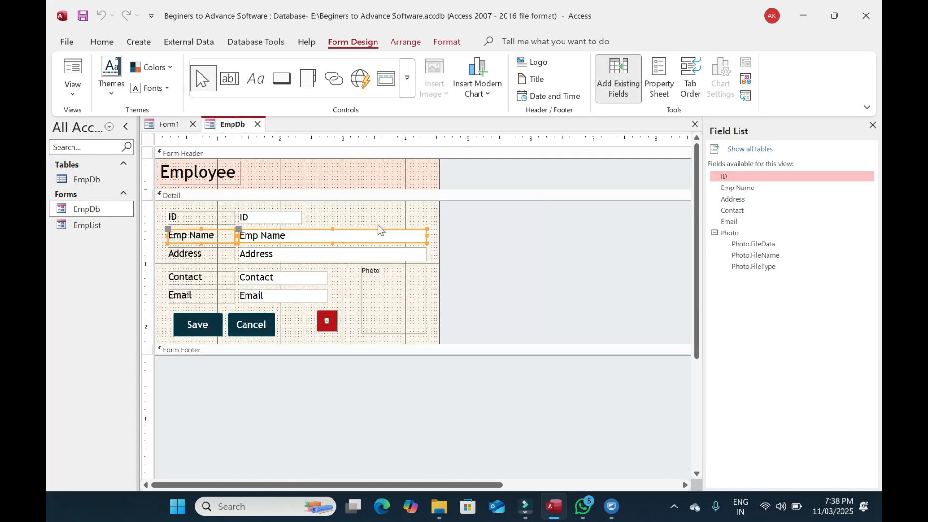
click(169, 124)
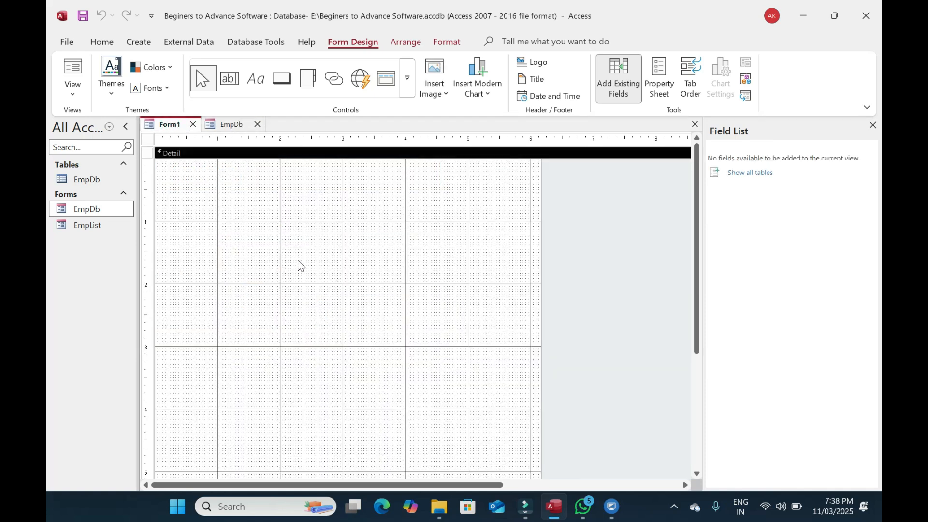
key(ctrl+v)
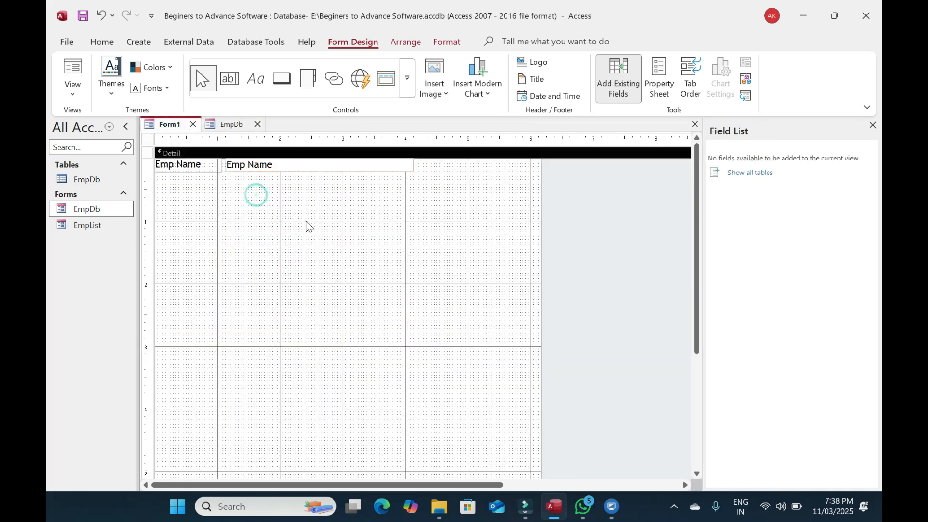
Set the alternate and Detail background colours to beige #FAF3E8
click(659, 80)
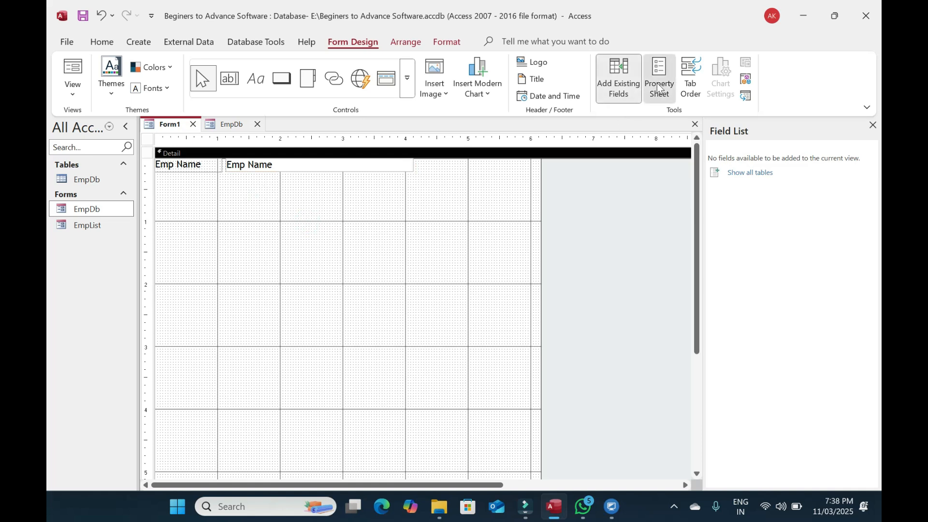
click(730, 186)
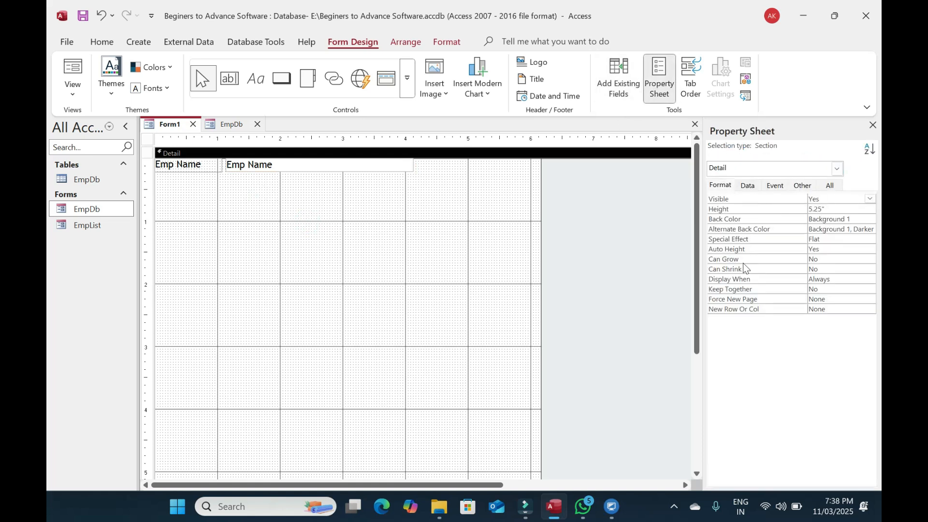
click(870, 229)
click(732, 417)
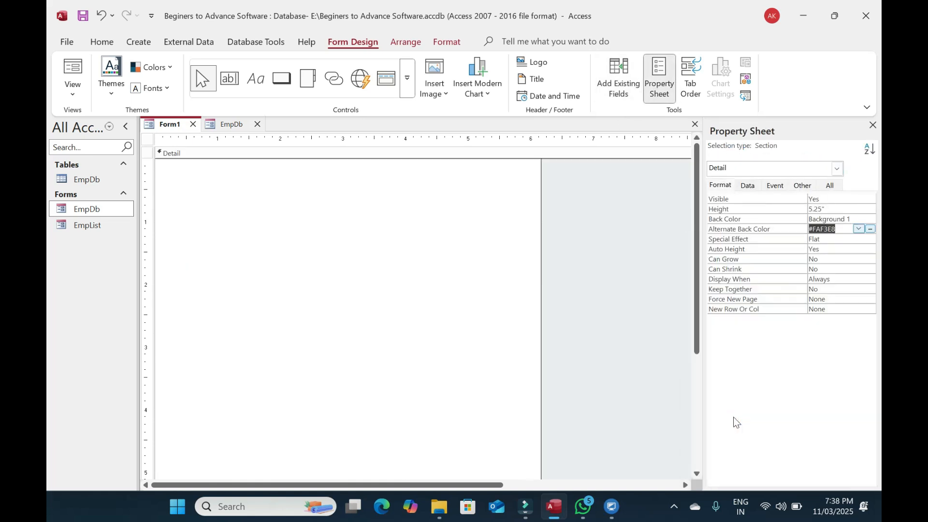
click(843, 219)
click(870, 219)
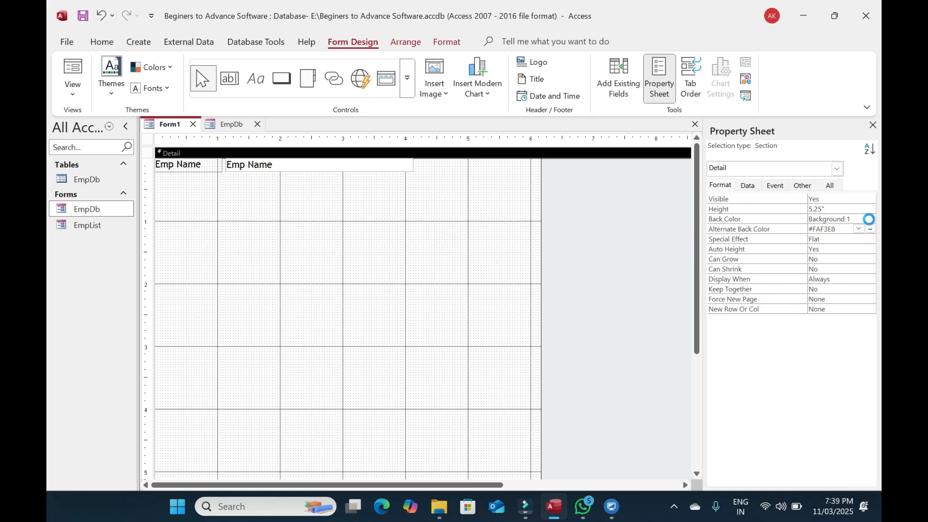
click(732, 415)
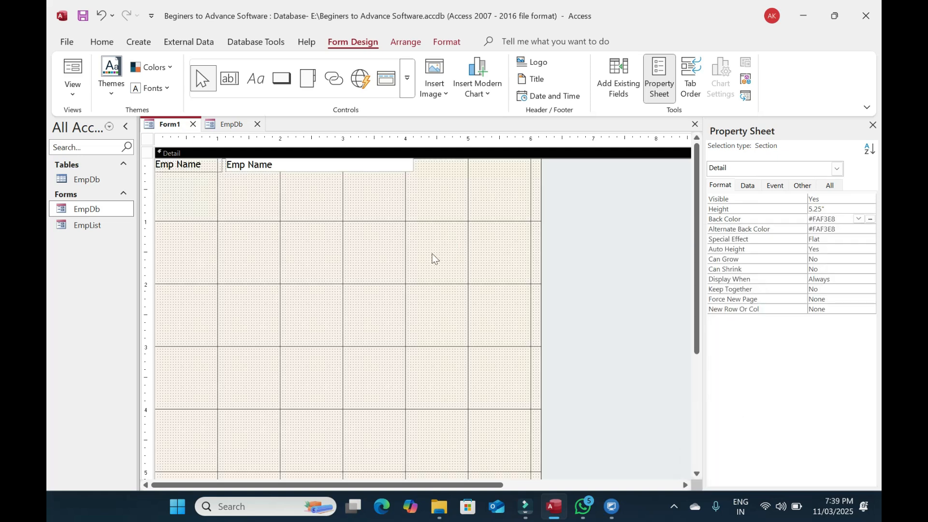
Nudge the Emp Name controls right and down, then reopen the EmpList form
drag(327, 190, 197, 163)
key(Right)
key(Right)
key(Down)
click(256, 231)
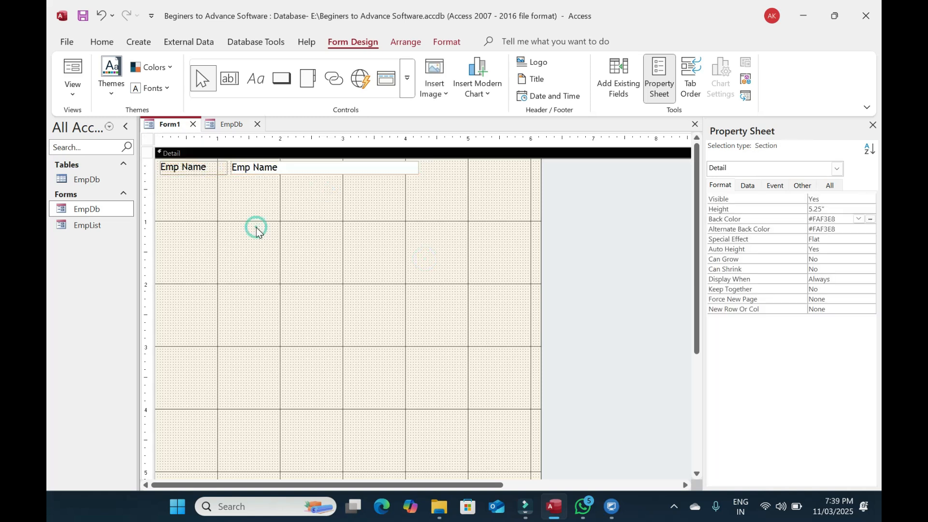
double_click(87, 225)
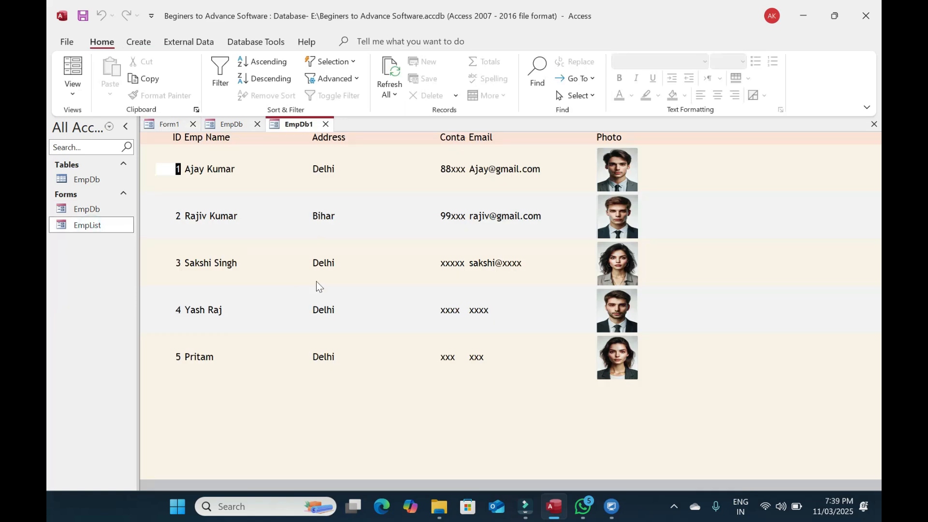
Close the EmpList and EmpDb tabs and save Form1 as SearchBox
click(326, 124)
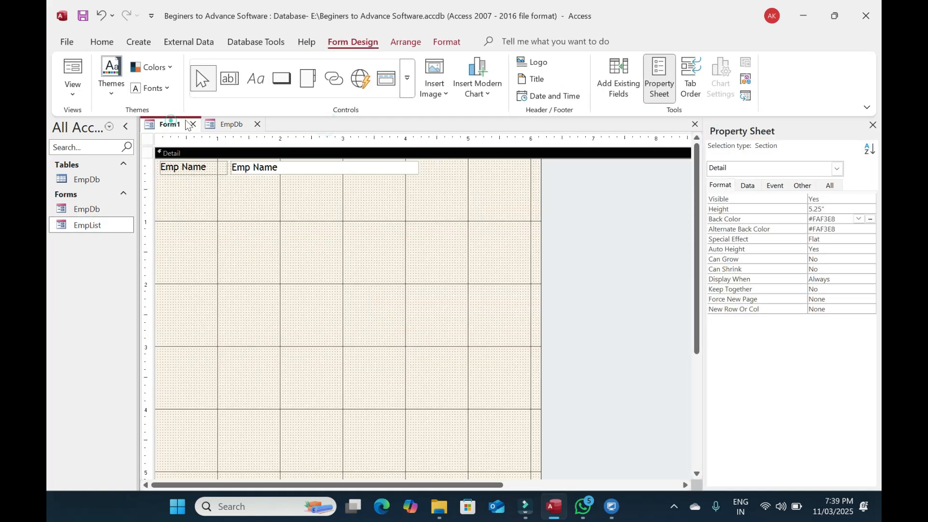
click(257, 124)
key(ctrl+s)
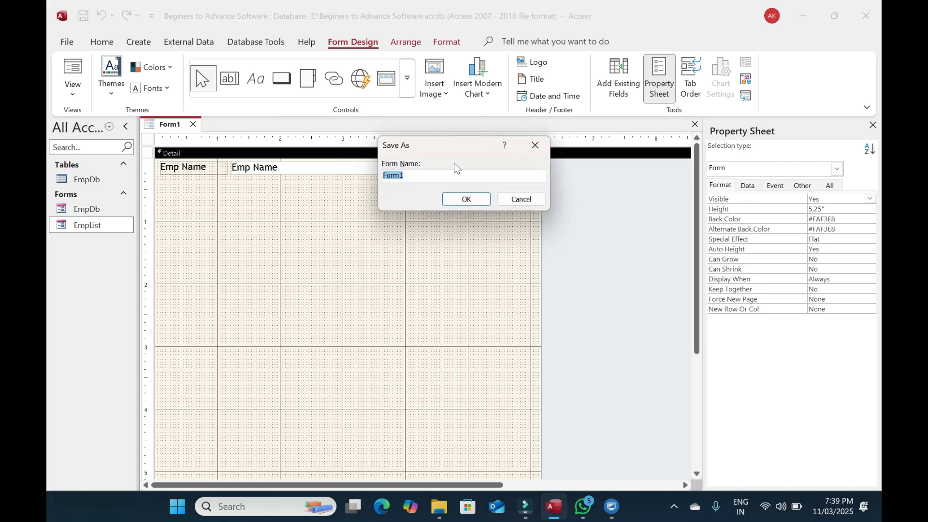
text(Se)
key(Return)
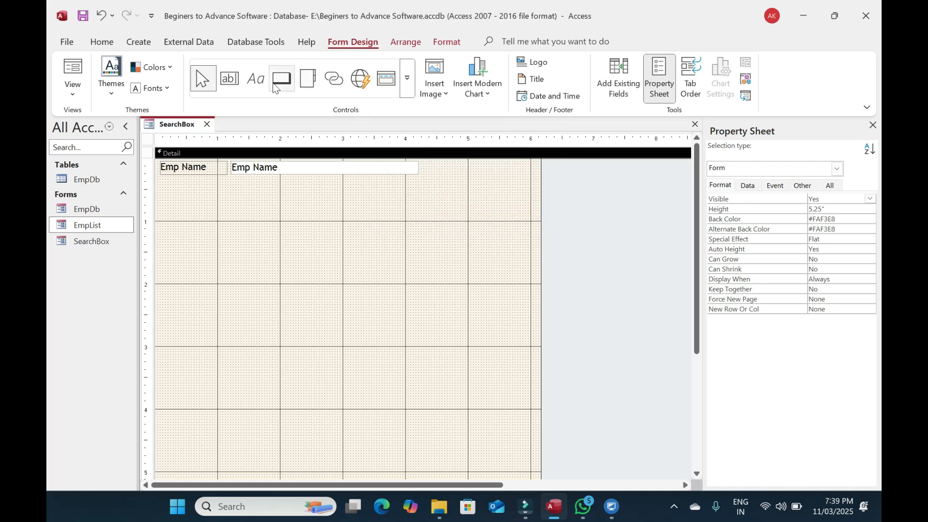
Draw a subform below Emp Name using the existing EmpList form, then view SearchBox
click(408, 81)
click(282, 124)
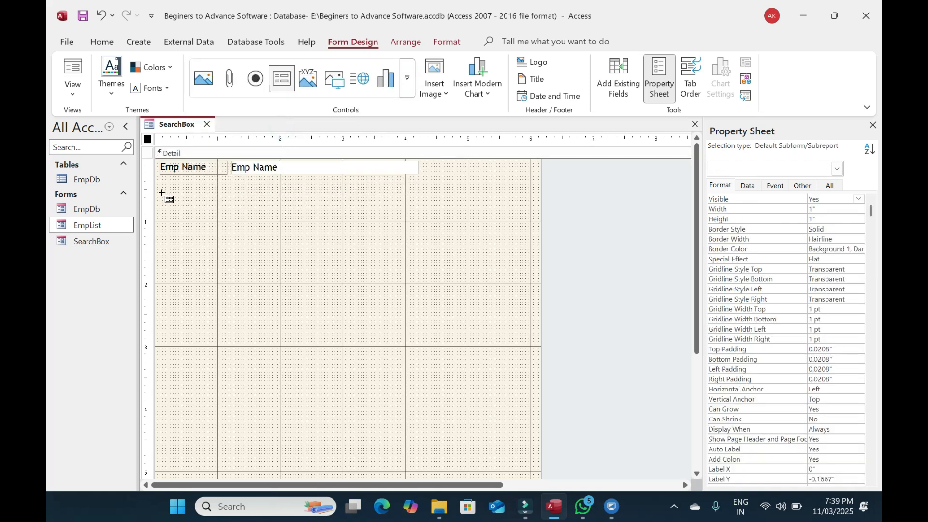
drag(160, 194, 546, 468)
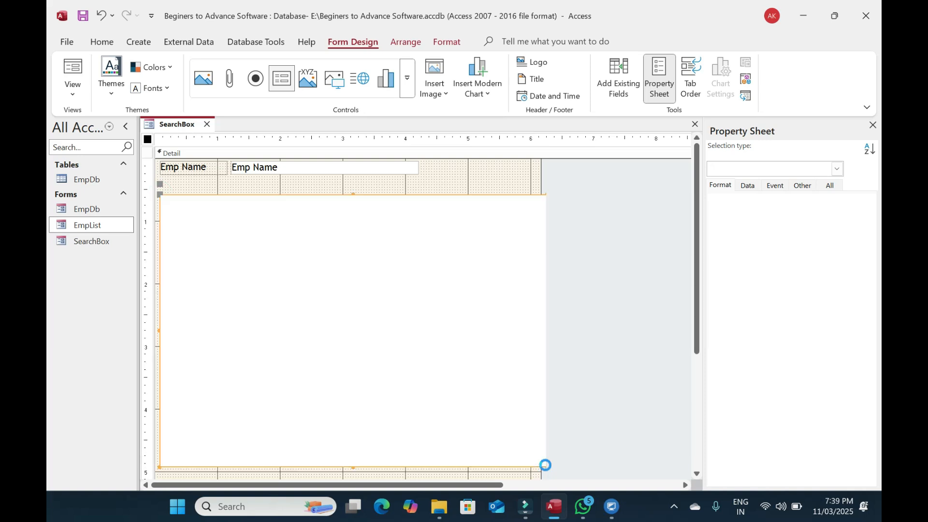
click(411, 190)
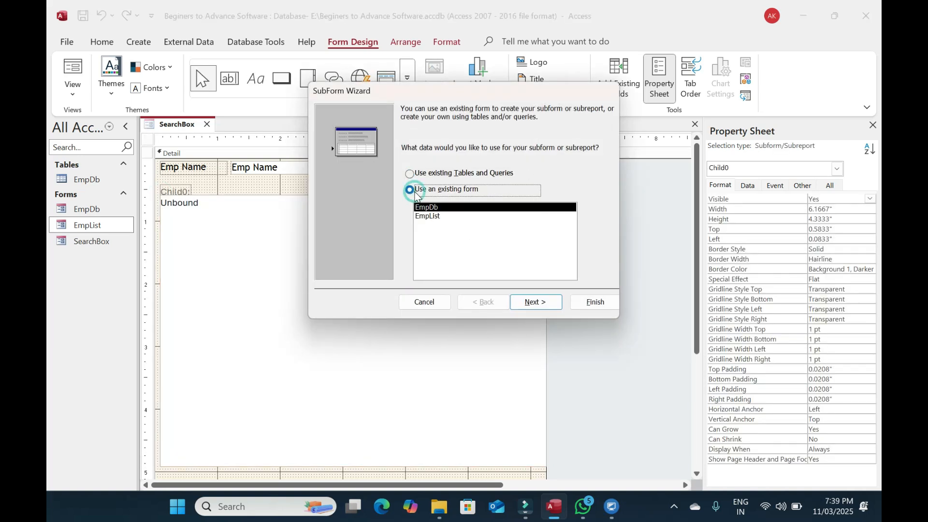
click(427, 216)
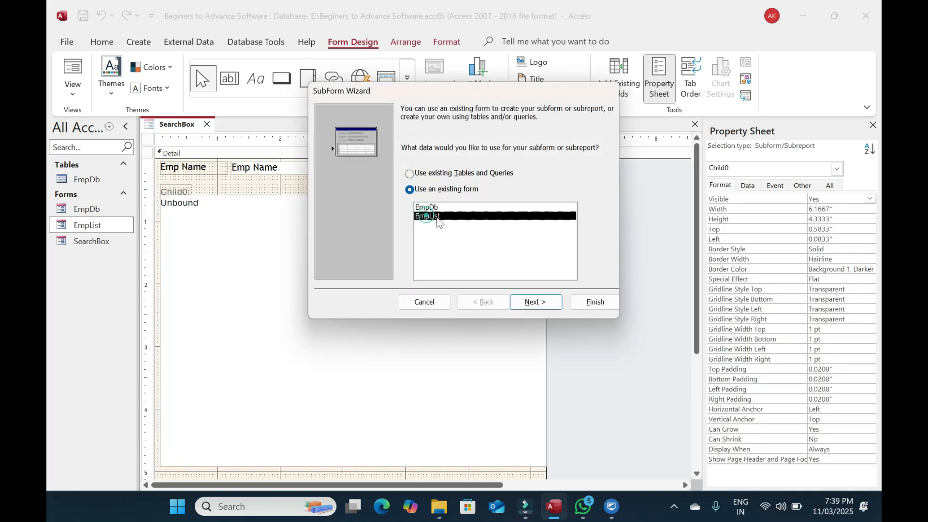
click(600, 301)
click(72, 70)
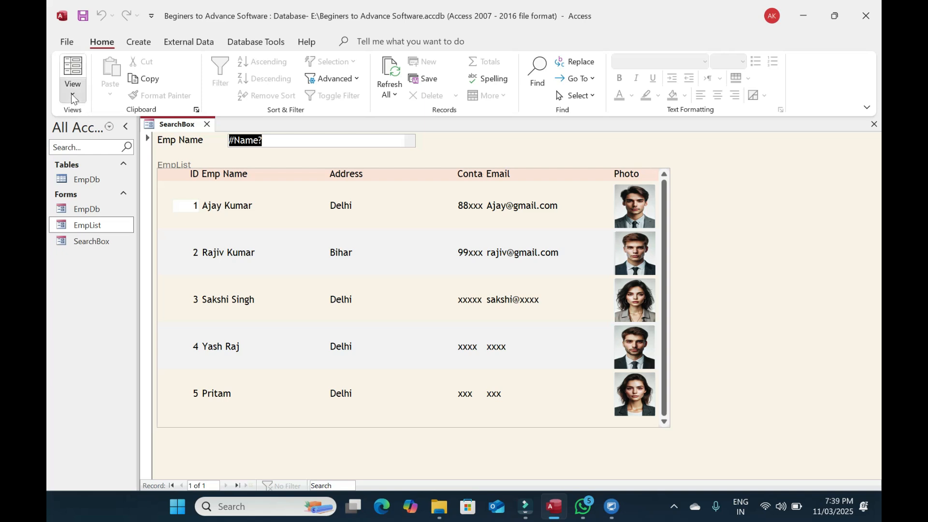
Delete the Emp Name text box's control source in Design view so it becomes Unbound
click(72, 67)
click(291, 169)
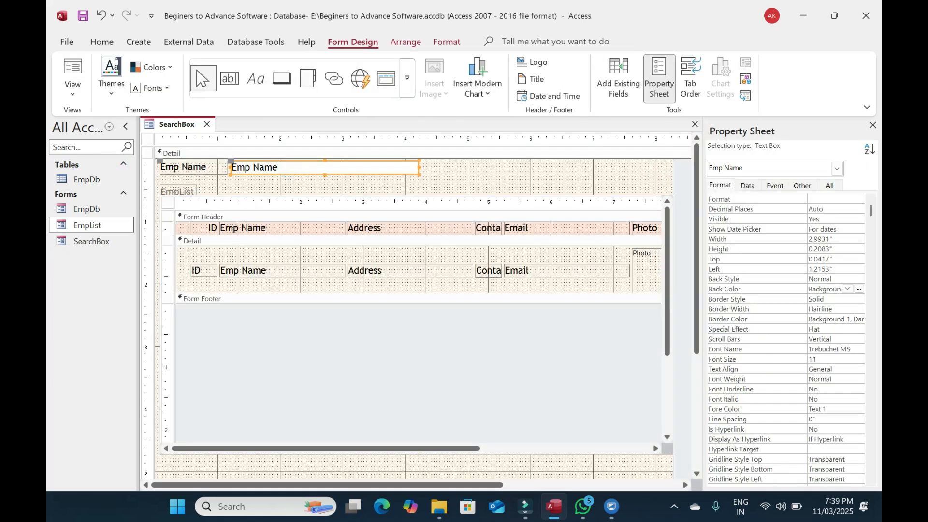
key(F5)
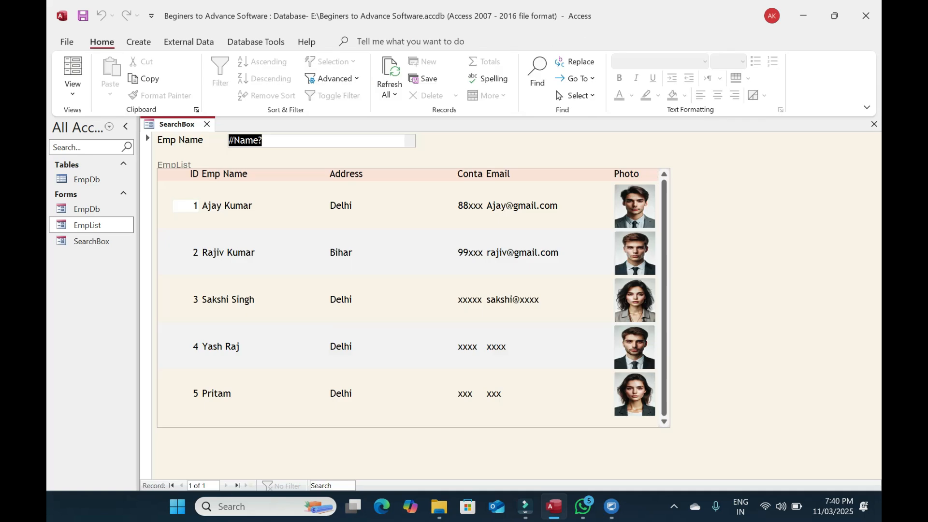
click(72, 68)
click(286, 167)
key(BackSpace)
key(BackSpace)
key(BackSpace)
key(BackSpace)
key(BackSpace)
key(BackSpace)
key(BackSpace)
key(BackSpace)
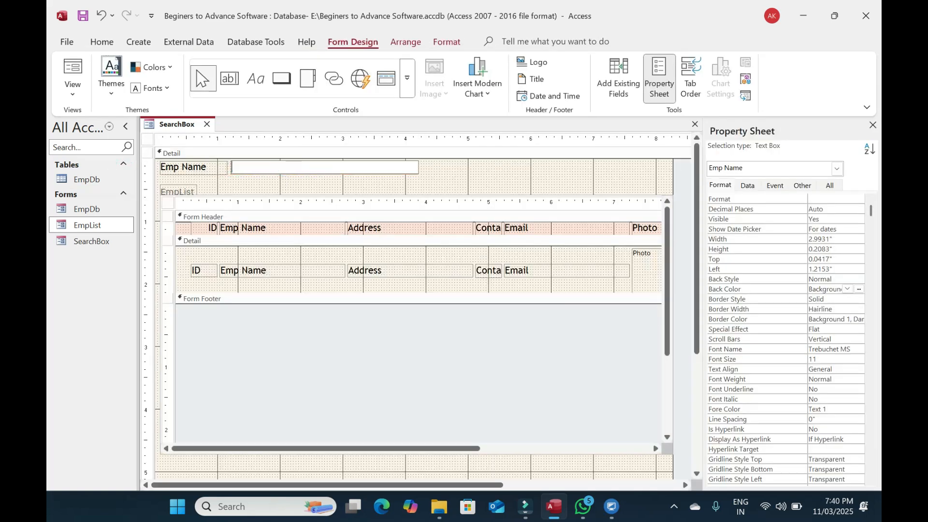
click(481, 164)
Test the search box in Form view by typing 'Ajay', then clear it
key(F5)
text(s)
key(BackSpace)
text(Ajay)
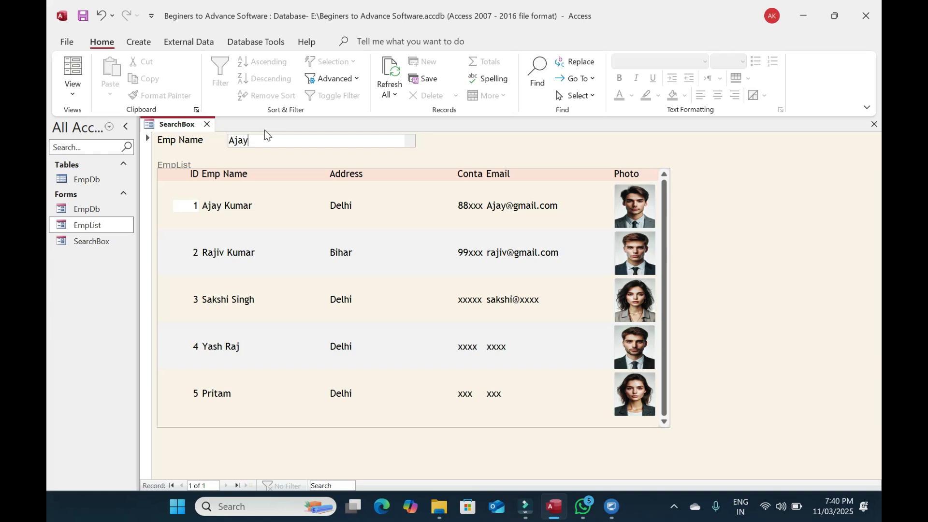
key(BackSpace)
key(BackSpace)
key(BackSpace)
key(BackSpace)
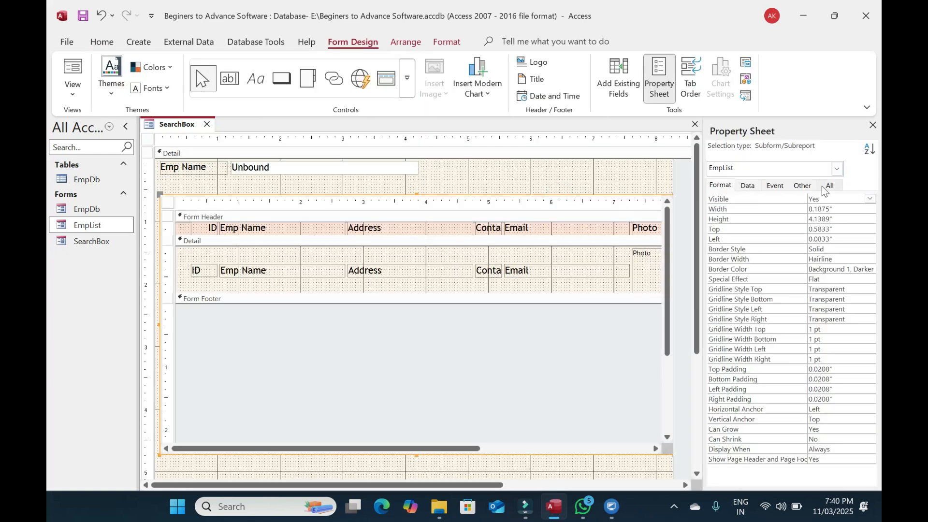
Check the subform is named EmpList, then rename the search box to TxtSearch
click(803, 186)
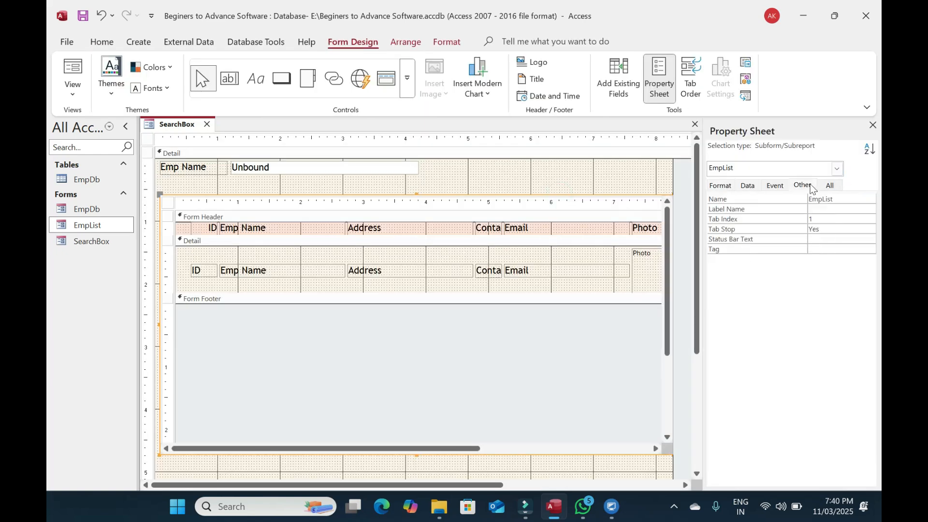
click(729, 199)
click(596, 179)
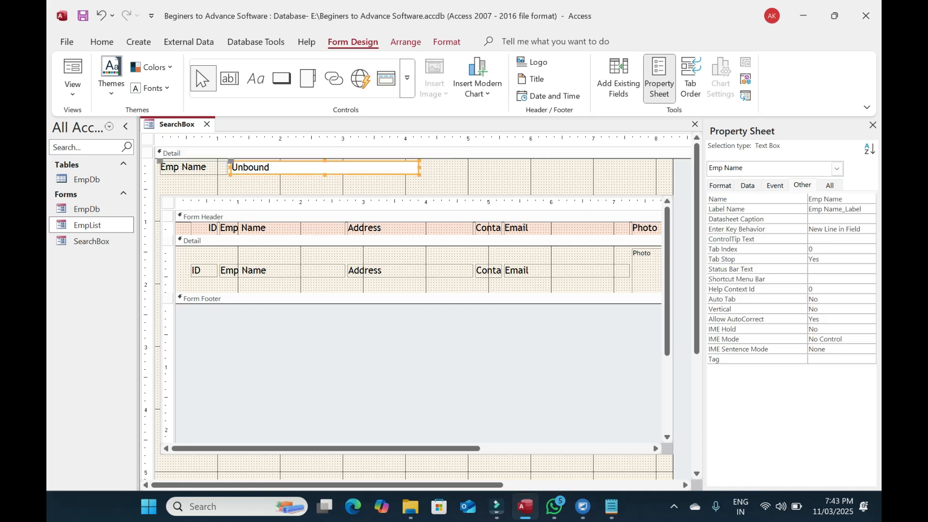
click(802, 185)
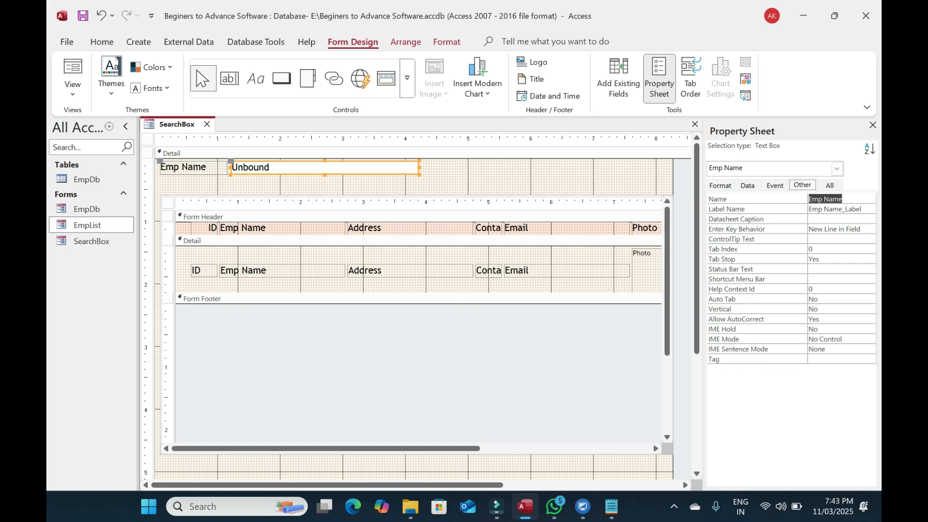
text(TxtSea)
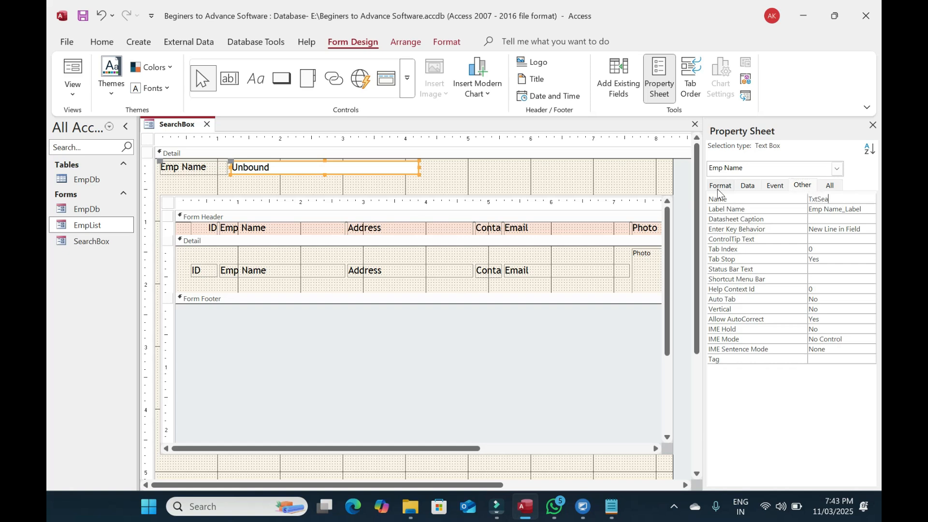
text(rch)
key(Return)
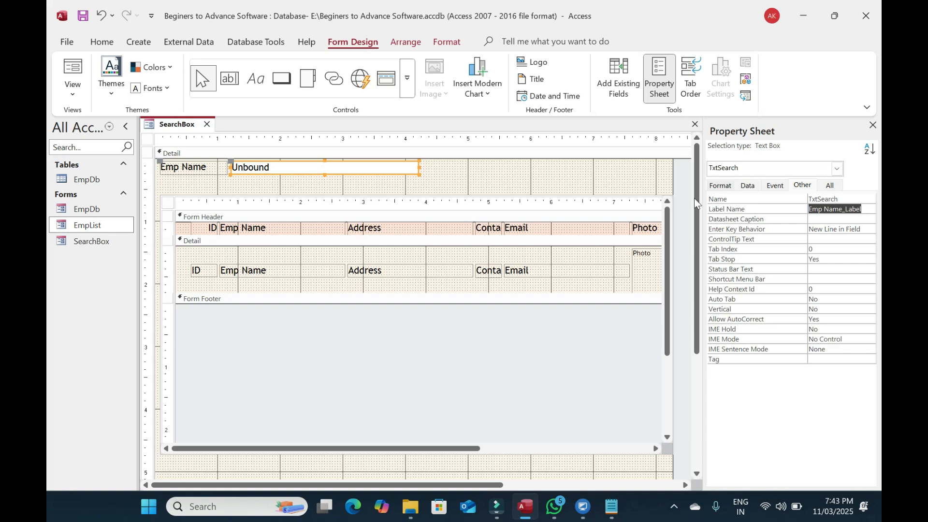
Create a Code Builder procedure for the search box's On Change event
click(774, 186)
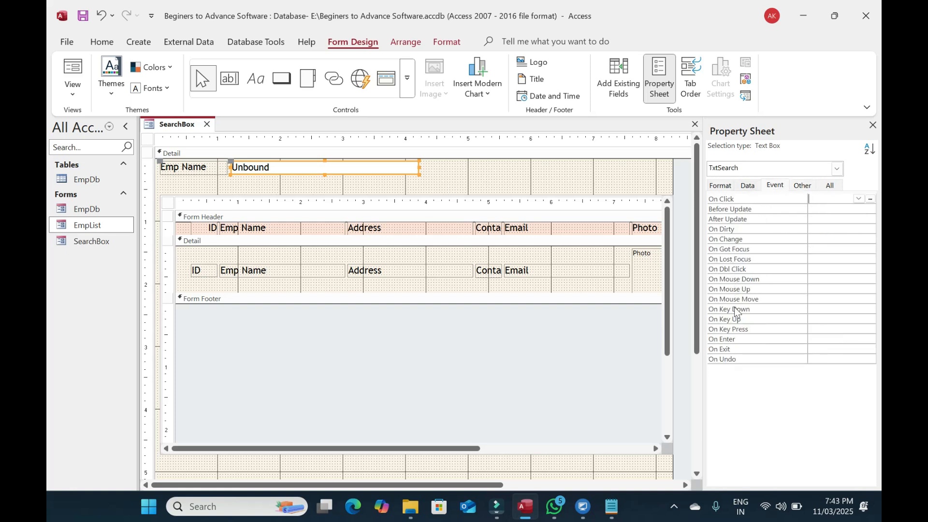
click(841, 239)
click(870, 239)
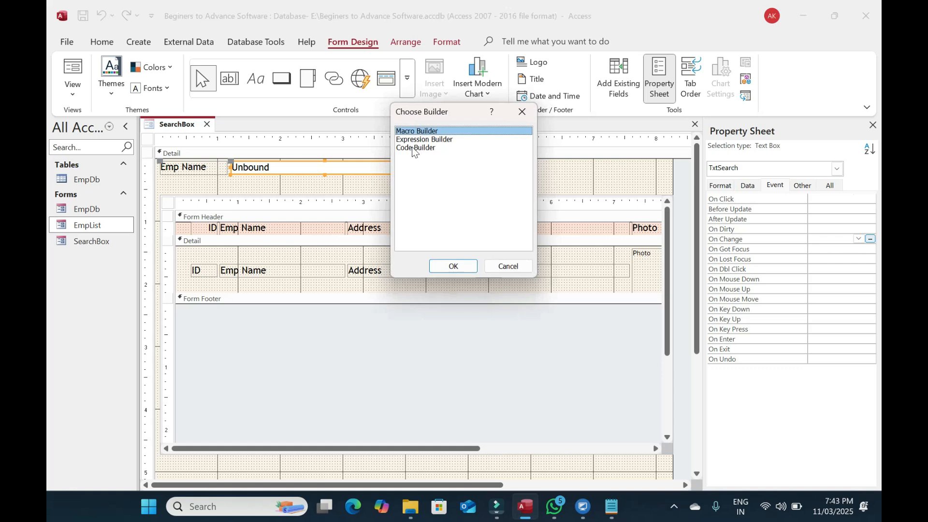
double_click(412, 148)
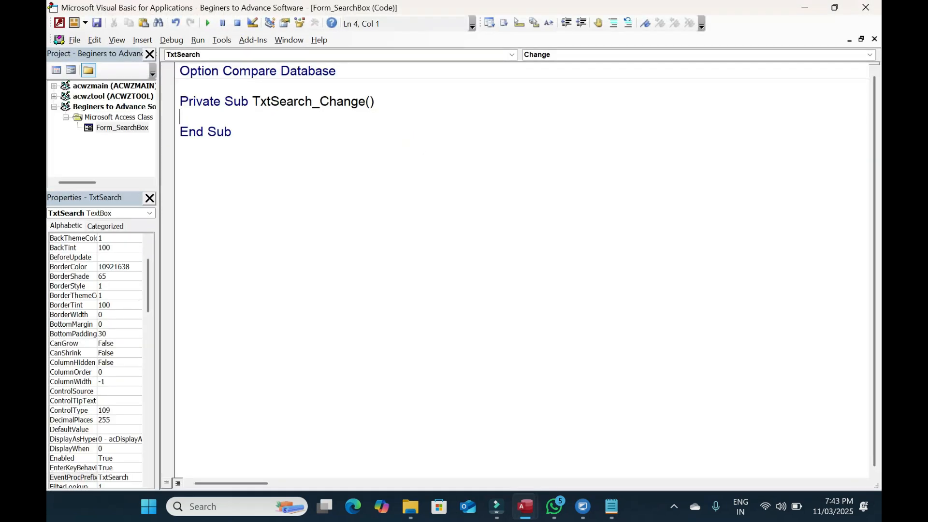
Declare SrcStr as String and assign it Me.TxtSearch.Text
text(Dim SrcStr as string)
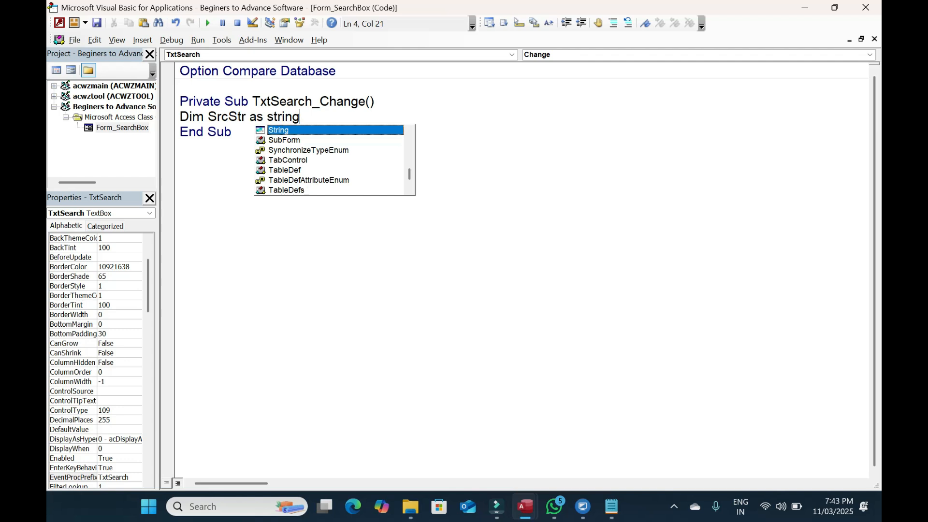
key(Return)
text(SrC)
key(BackSpace)
key(BackSpace)
text(rcStr =)
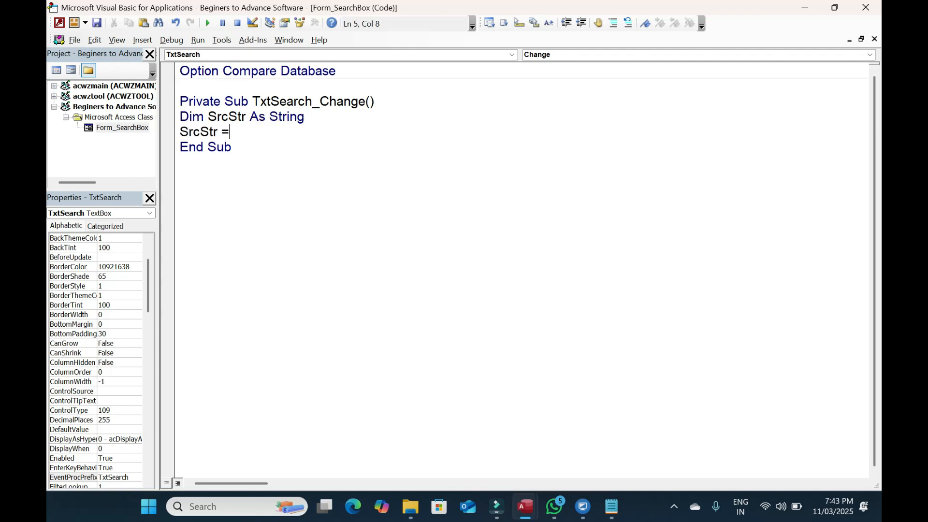
text( me.txt)
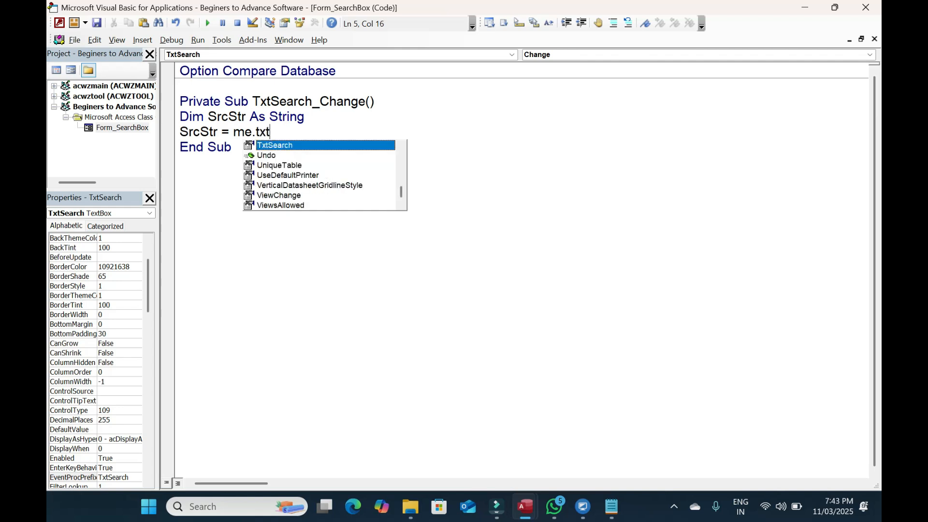
text(sear.text)
key(Tab)
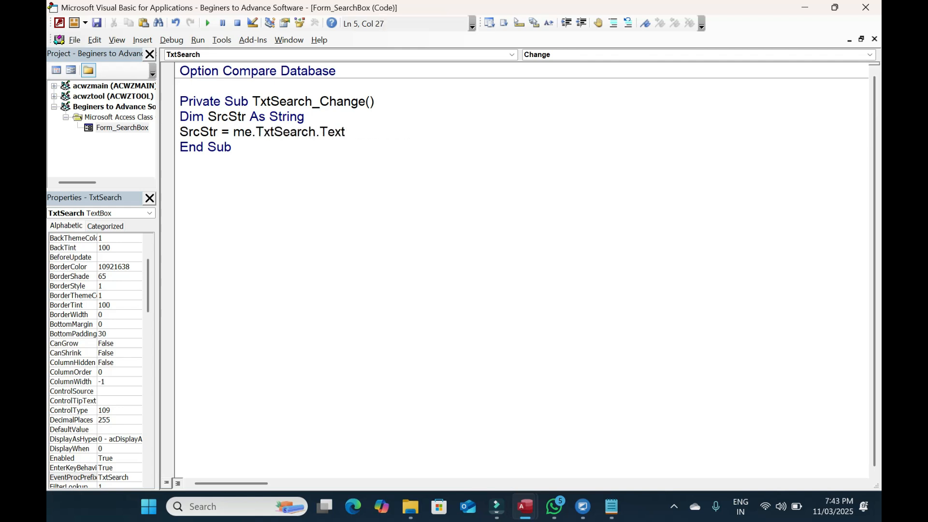
key(Return)
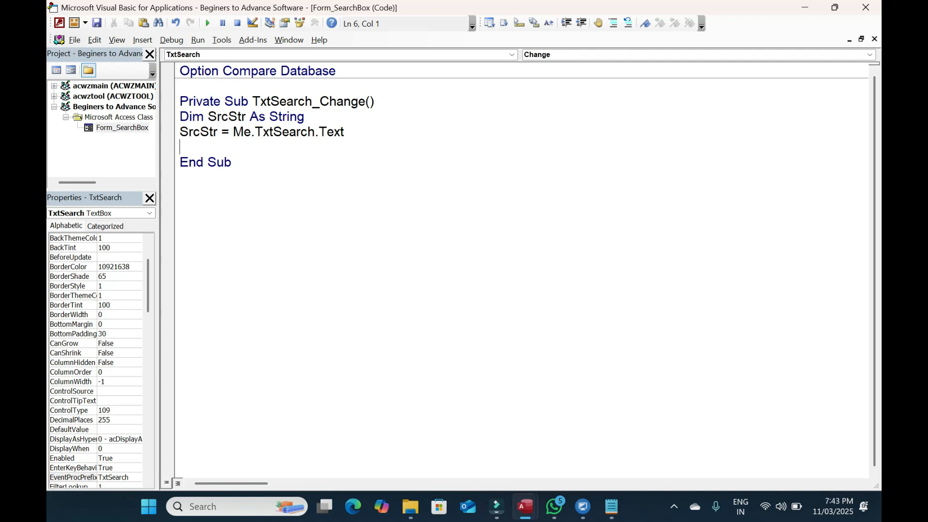
Add an If Nz(SrcStr,"")<>"" Then ... End If block
text(If Nz(SrcSTr,"")<>"" then)
key(Return)
key(Return)
text(Endif)
key(Up)
key(Tab)
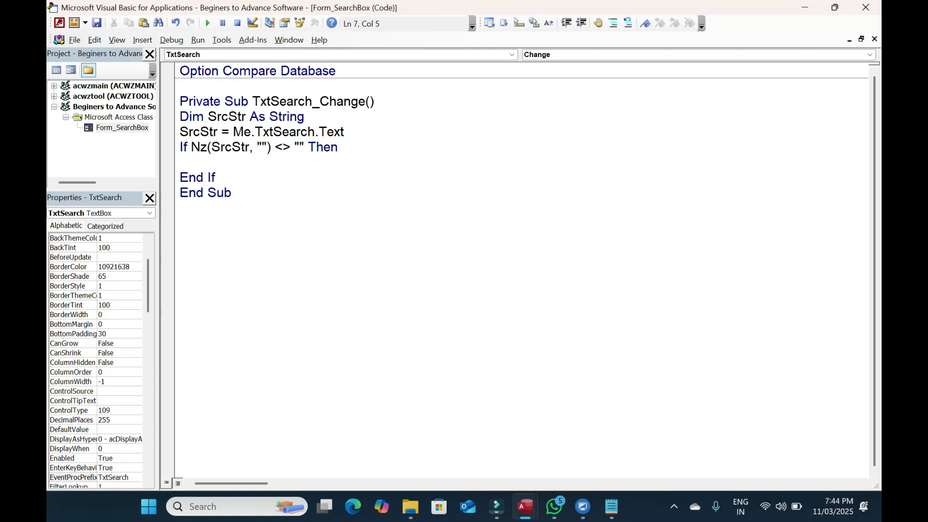
Declare StrFilter as String and begin the StrFilter = line inside the If block
click(306, 117)
key(Return)
text(Dim StrFilter as str)
key(Tab)
key(Down)
key(Down)
key(Tab)
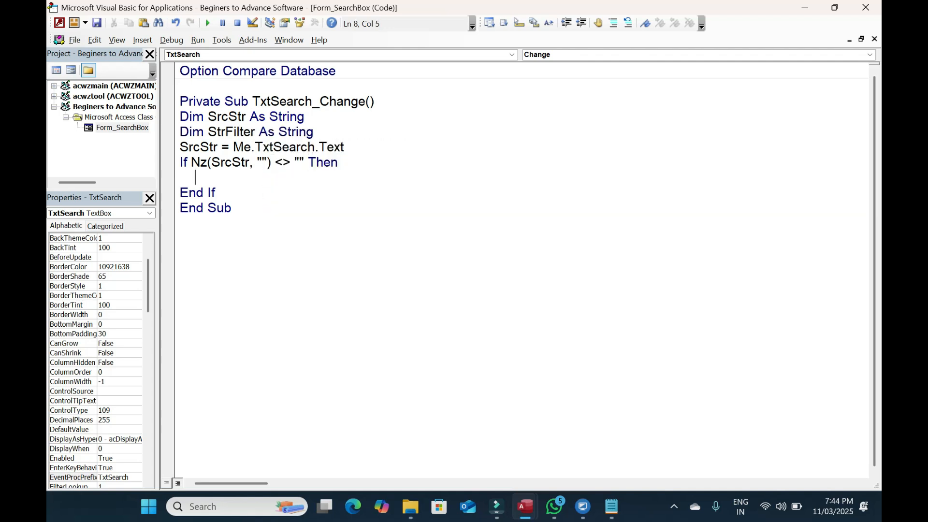
drag(201, 163, 214, 194)
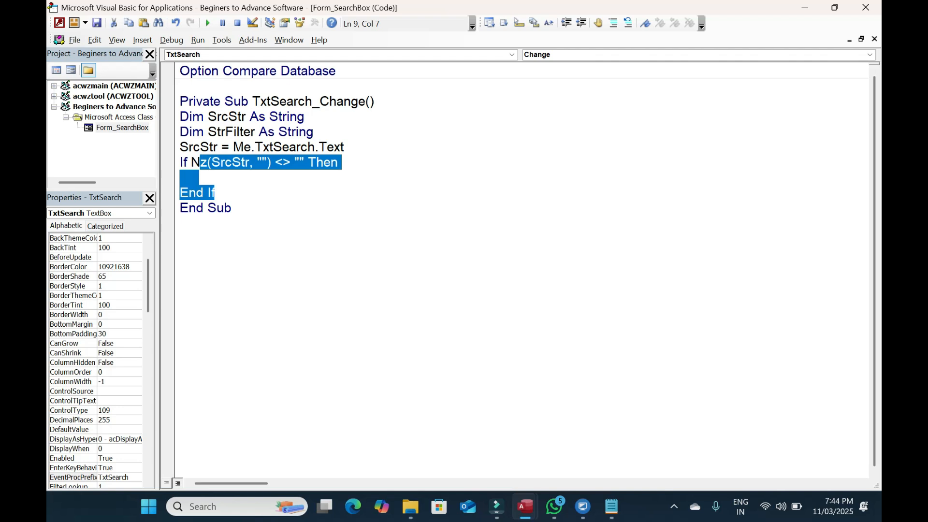
click(203, 179)
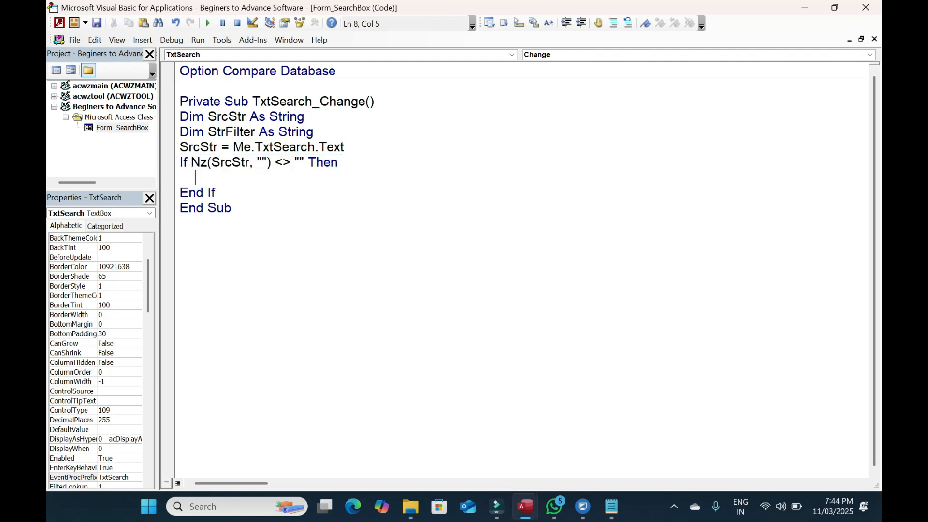
text(StrFilter =)
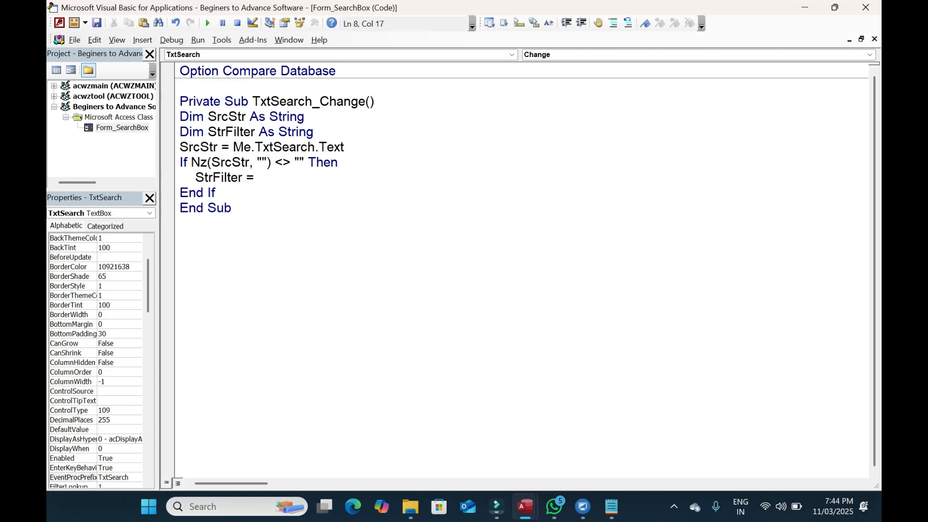
Check the exact Emp Name field name in the EmpDb table
mouse_move(525, 507)
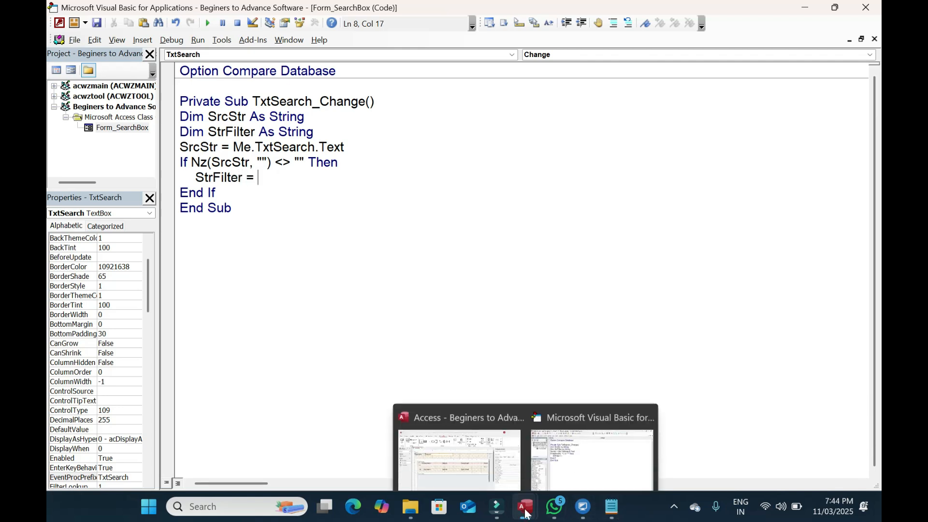
click(483, 454)
double_click(102, 181)
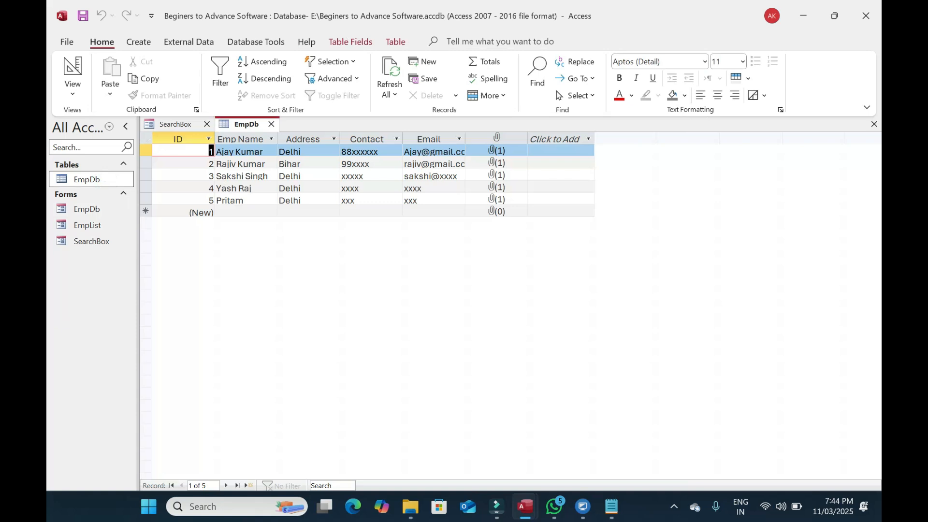
click(242, 140)
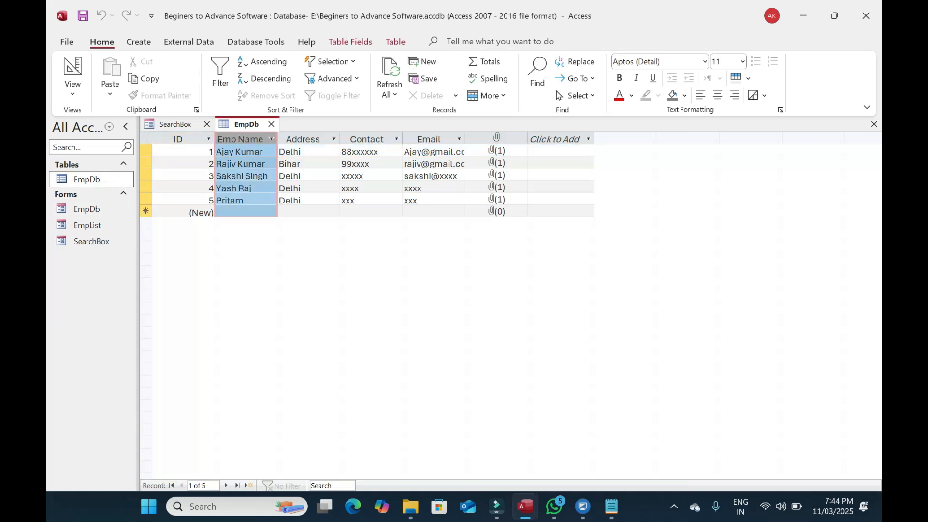
click(246, 162)
mouse_move(525, 506)
click(594, 435)
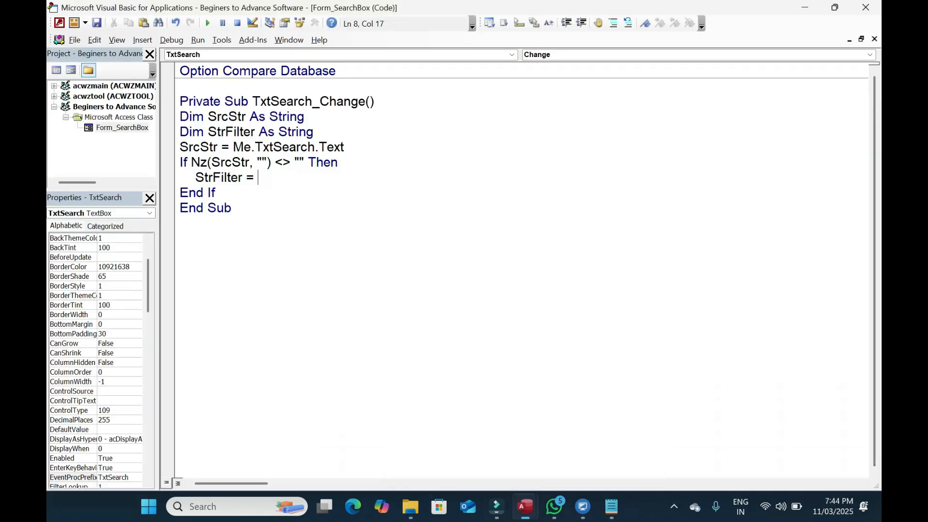
Set StrFilter to "[Emp Name] Like '*' & SrcStr & '*'"
text("[Emp Name)
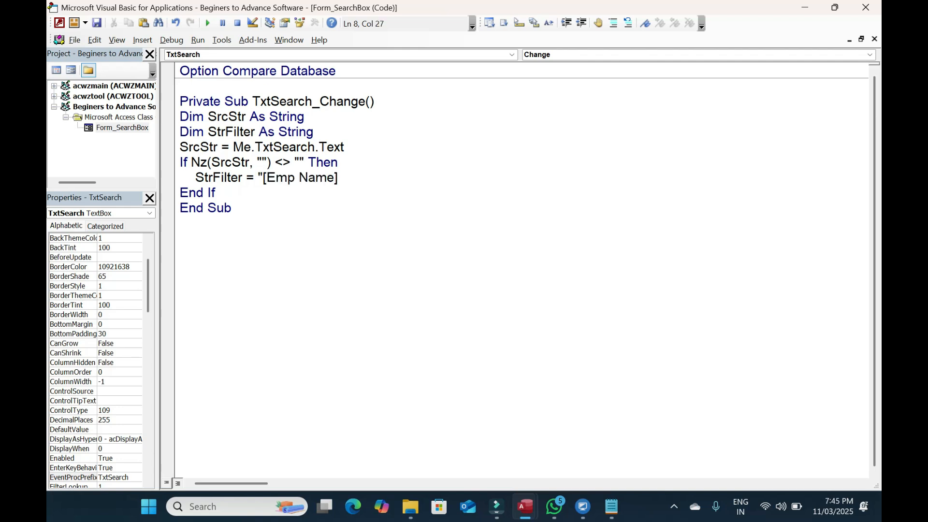
text(] lik)
key(BackSpace)
key(BackSpace)
key(BackSpace)
text(Lie)
key(BackSpace)
key(BackSpace)
text(ke ")
text(%)
key(BackSpace)
text(*)
key(Right)
text(& )
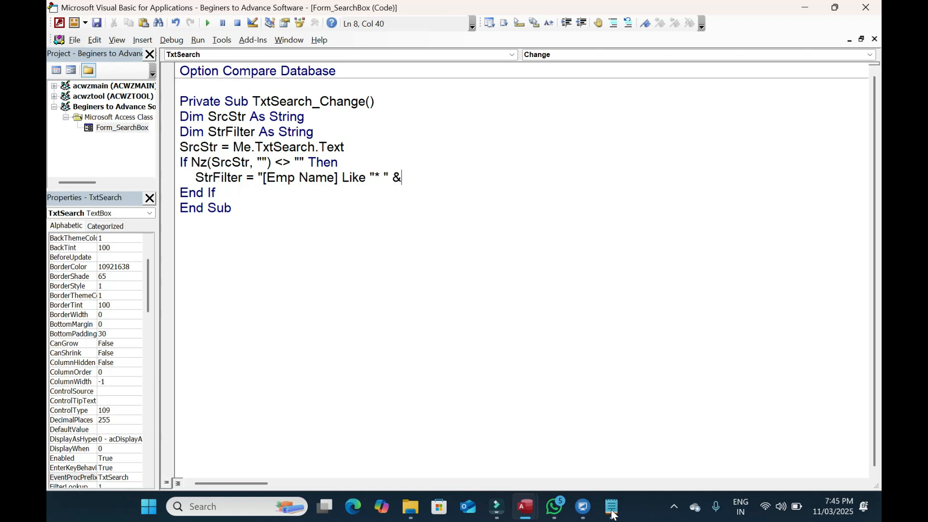
text(Src)
text(Str)
text( & "")
text(*)
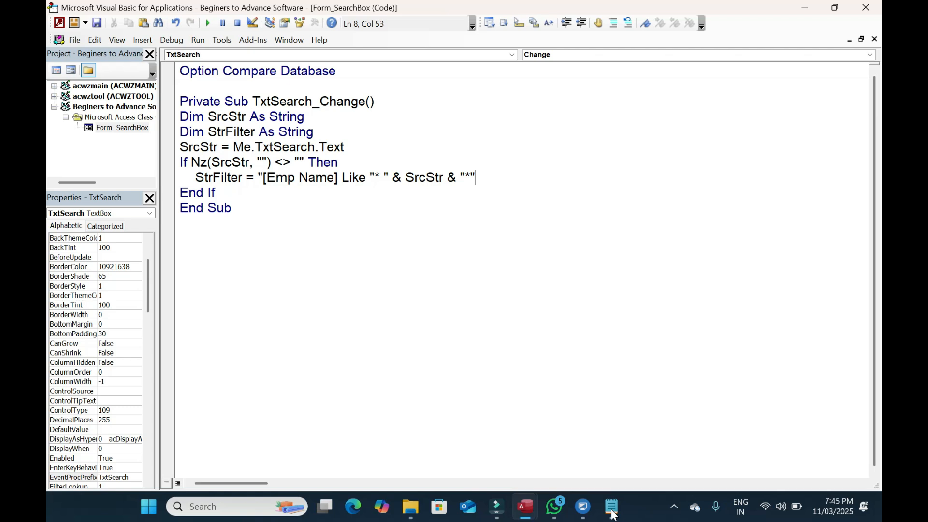
key(Left)
key(Left)
key(Left)
key(Left)
key(Left)
key(Left)
key(Left)
key(Left)
key(Left)
key(Left)
key(Left)
key(Left)
key(Left)
key(Delete)
key(Down)
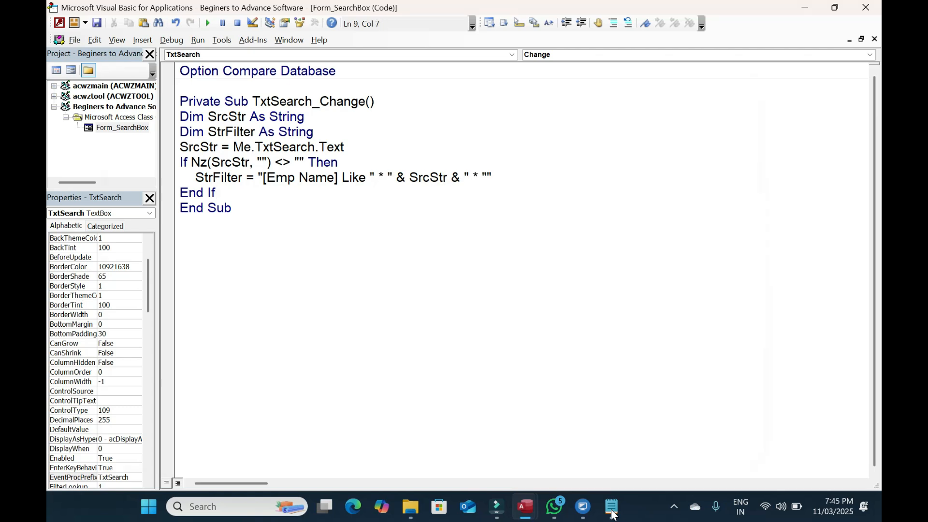
key(Up)
key(End)
key(Return)
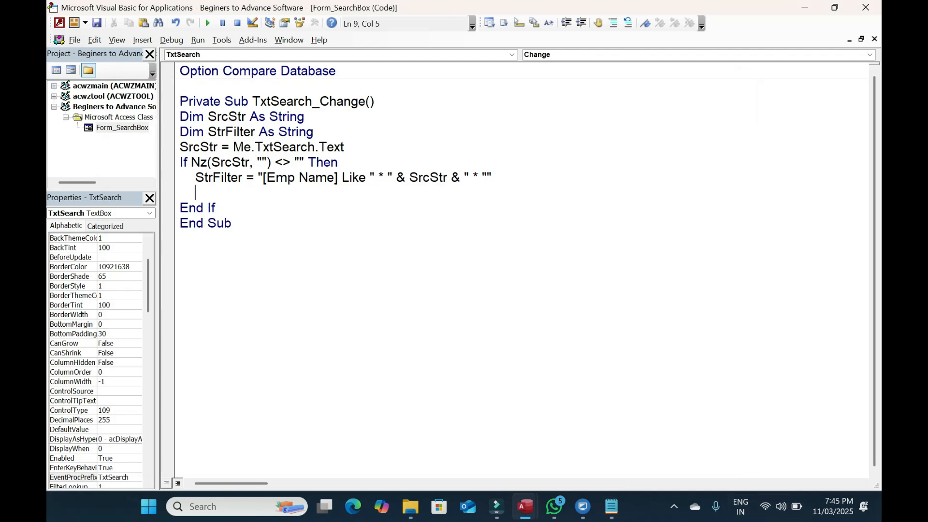
Open SearchBox, then add Me.EmpList.Form.Filter = StrFilter and FilterOn = True
mouse_move(525, 506)
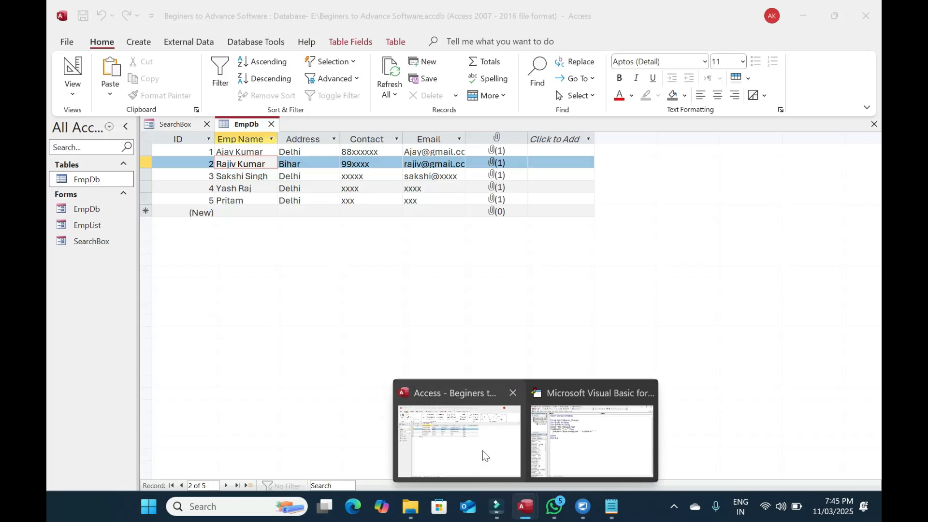
click(483, 450)
double_click(92, 242)
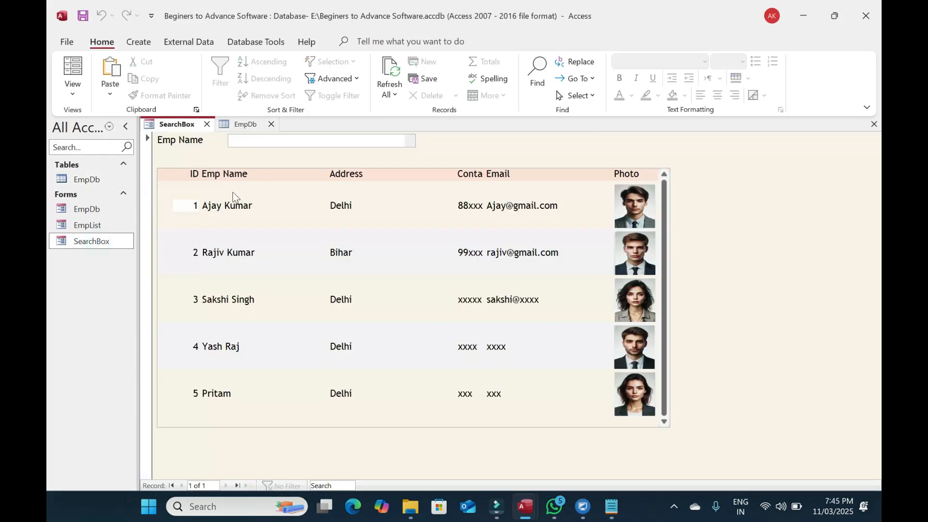
key(alt+Tab)
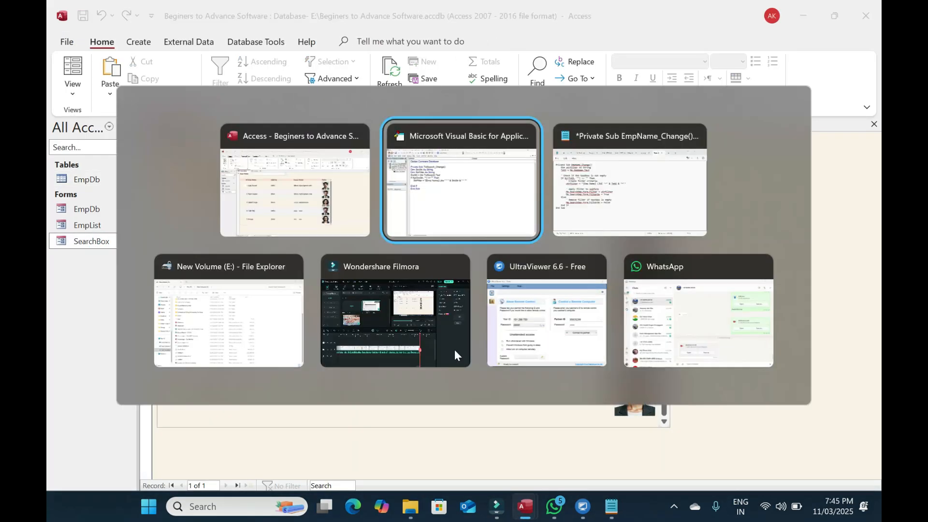
text(me.)
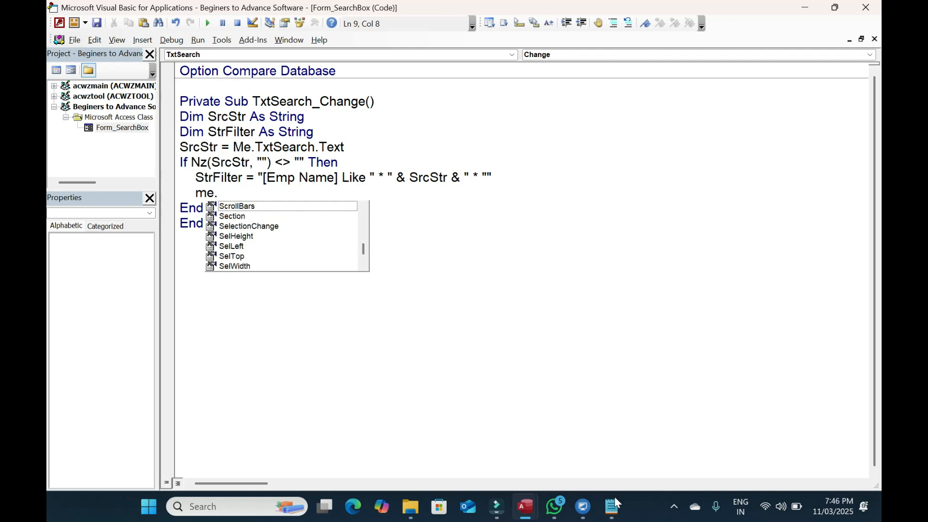
text(emplist.fil)
key(BackSpace)
key(BackSpace)
text(orm.filter = )
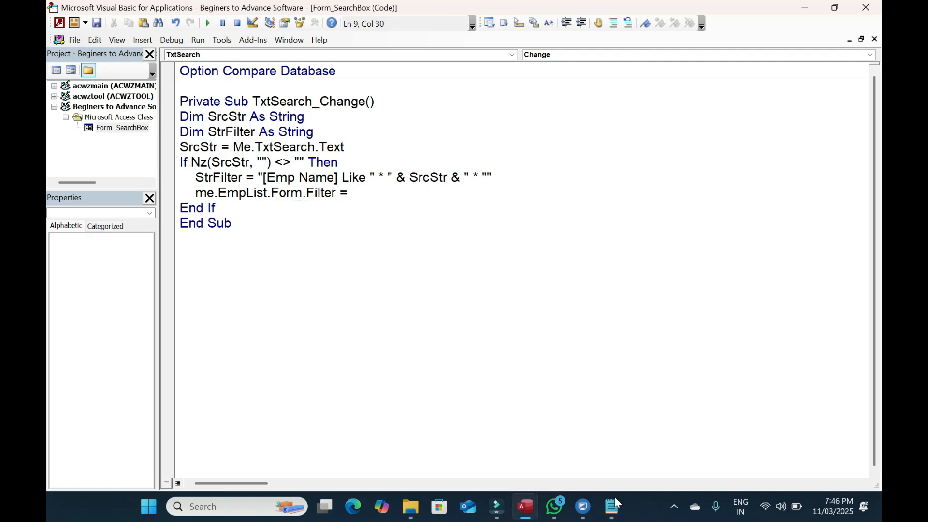
text(StrFilter)
key(Return)
text(me.)
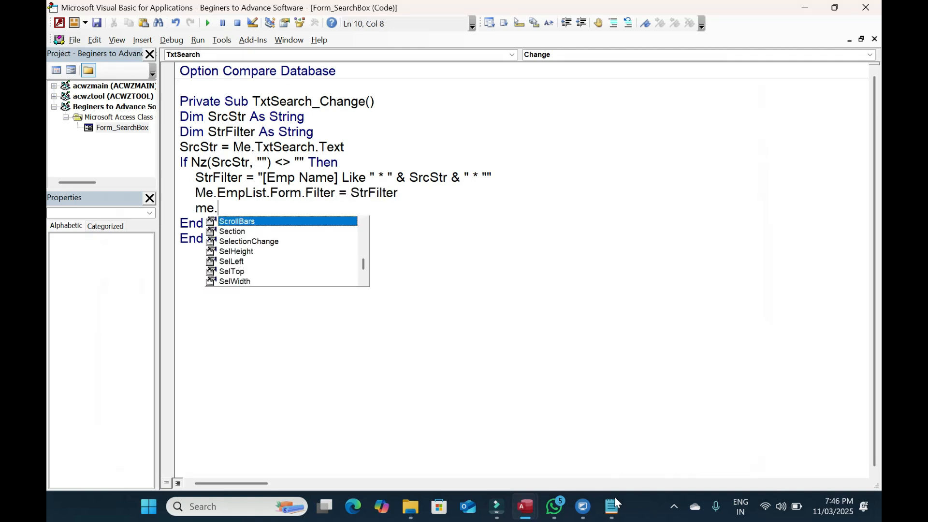
text(emplist.form.filteron = true)
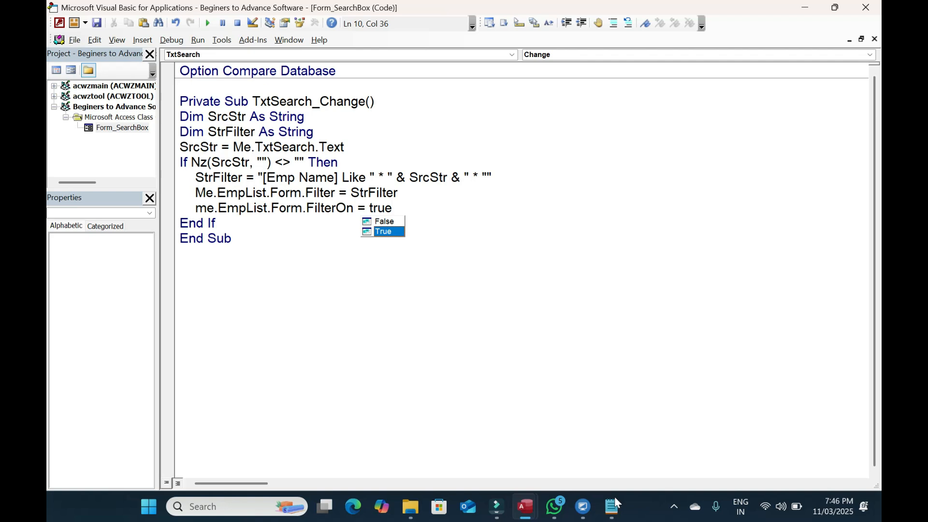
key(Return)
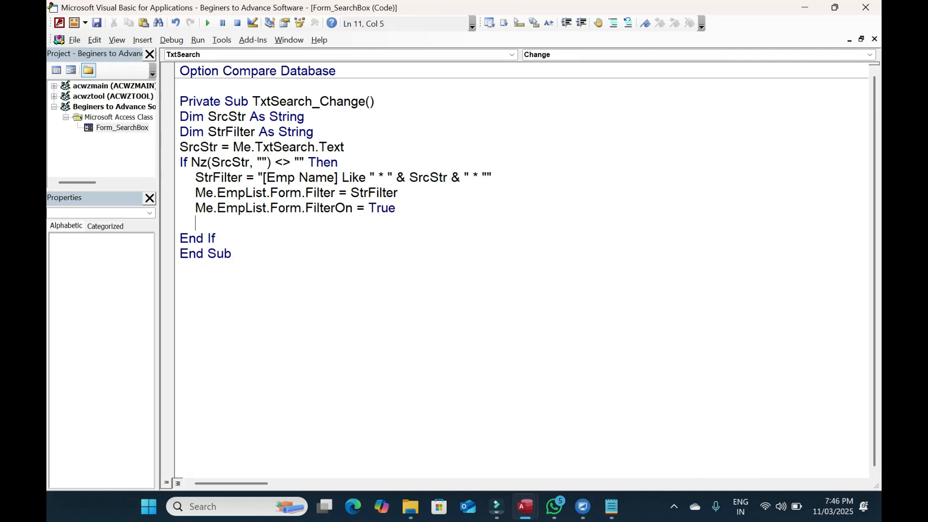
Add an Else branch setting Me.EmpList.Form.FilterOn = False and close the code editor
drag(355, 147, 229, 153)
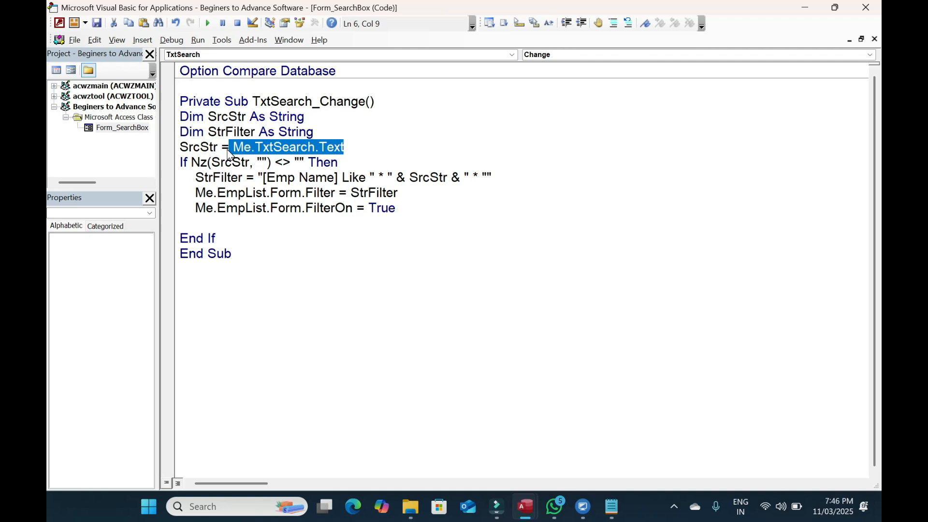
click(196, 224)
text(Els)
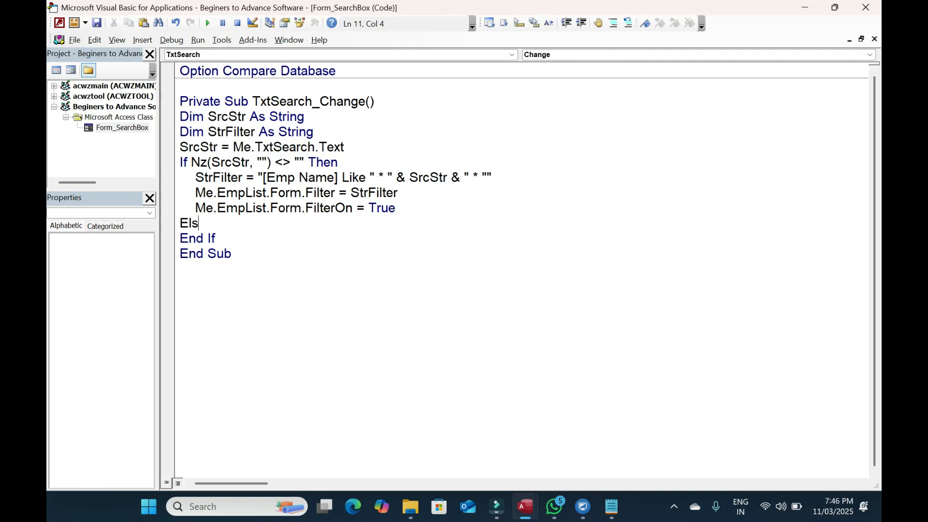
text(e)
key(Return)
drag(402, 209, 199, 211)
key(ctrl+c)
key(Down)
key(Down)
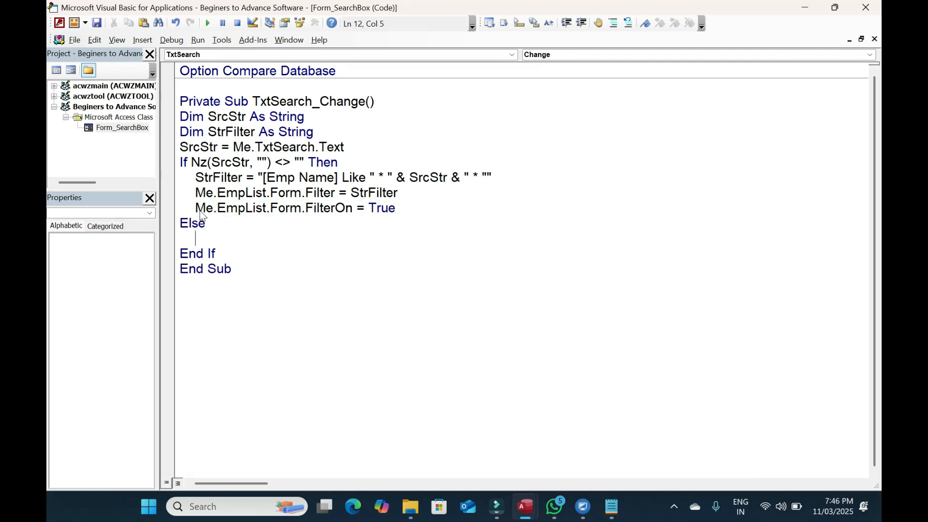
key(ctrl+v)
key(ctrl+shift+Left)
text(False)
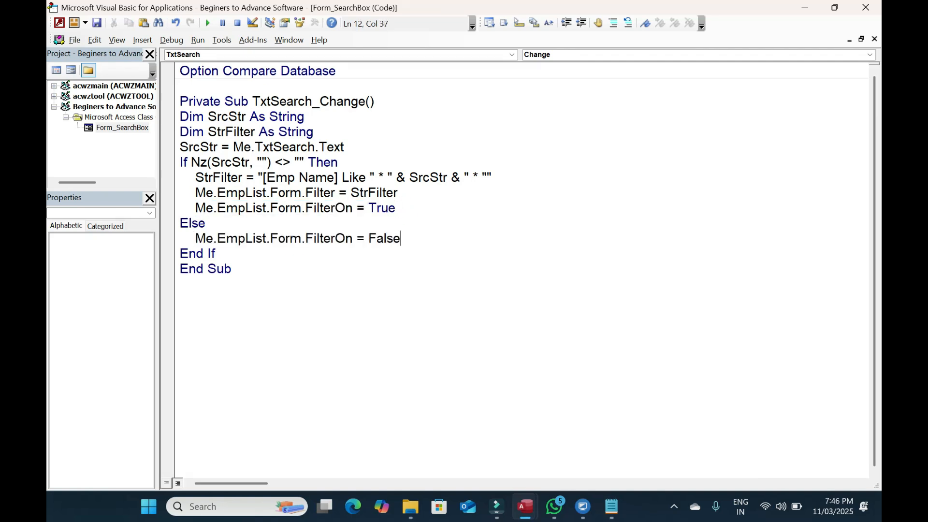
click(877, 10)
click(240, 140)
Type 'a' in the search box, debug the Type mismatch, and inspect SrcStr on the StrFilter line
text(a)
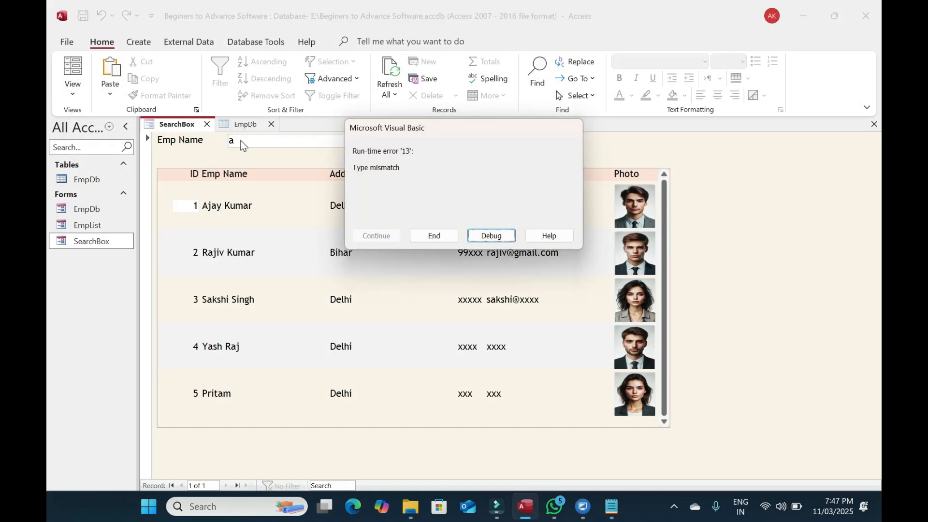
key(Return)
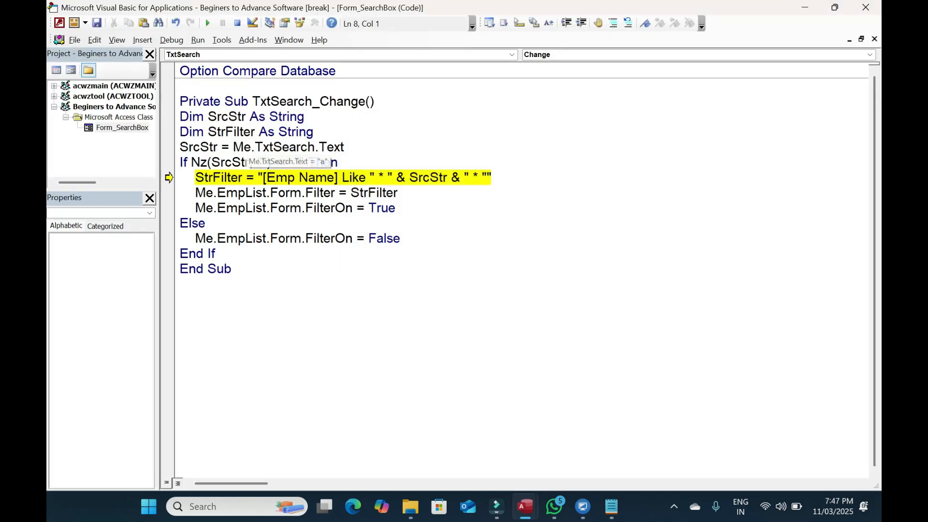
click(424, 177)
click(228, 117)
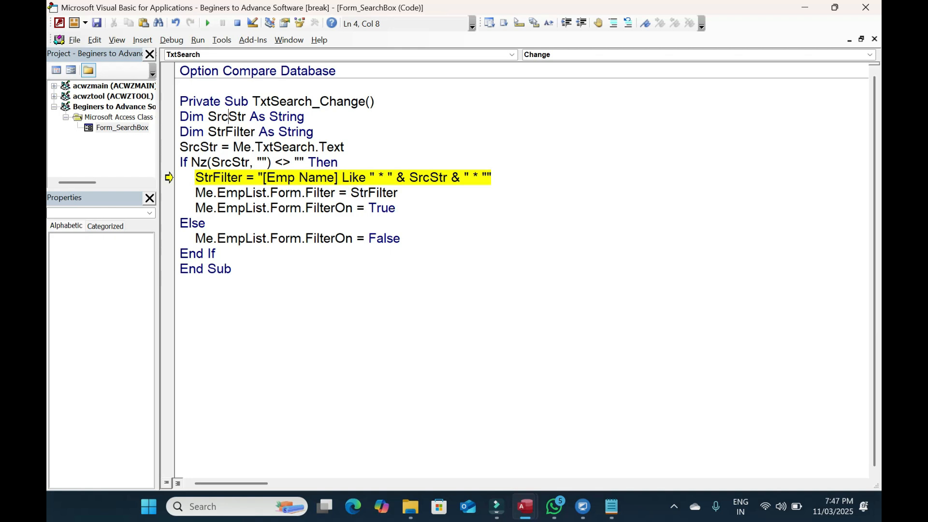
click(283, 147)
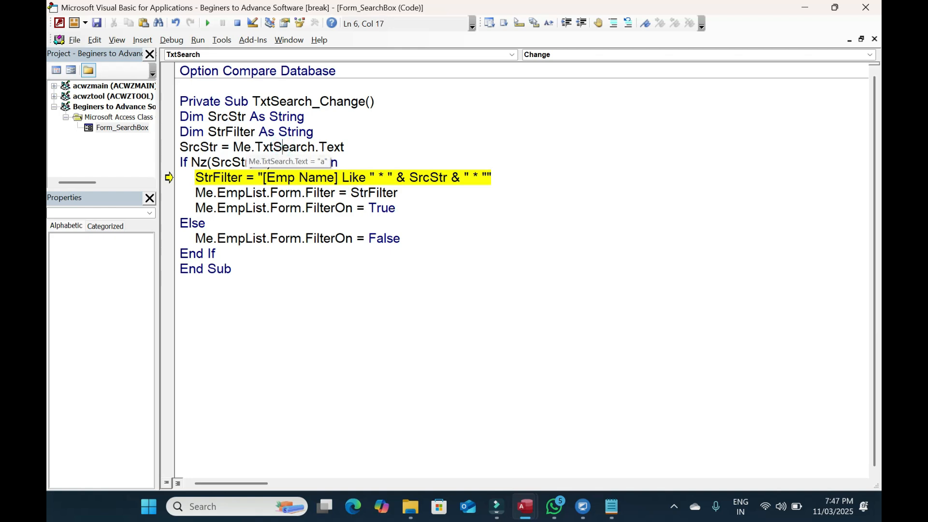
click(422, 177)
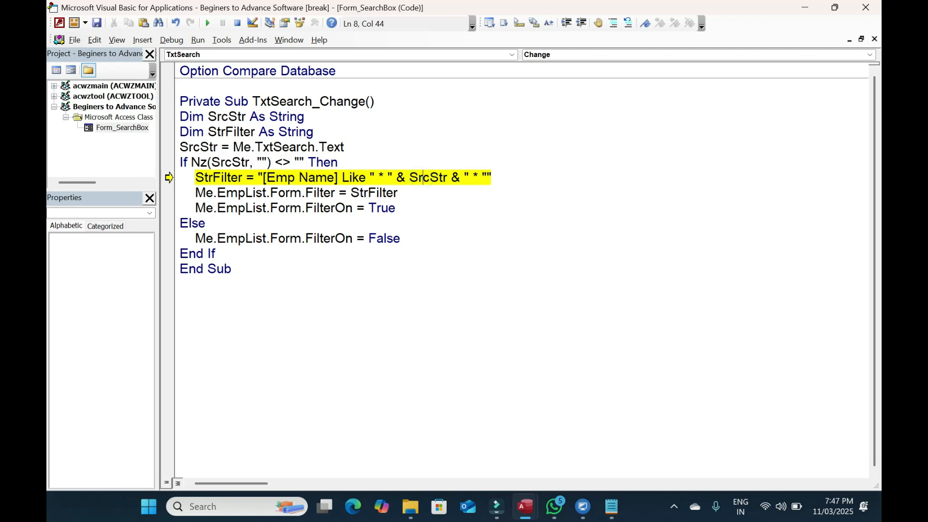
double_click(198, 147)
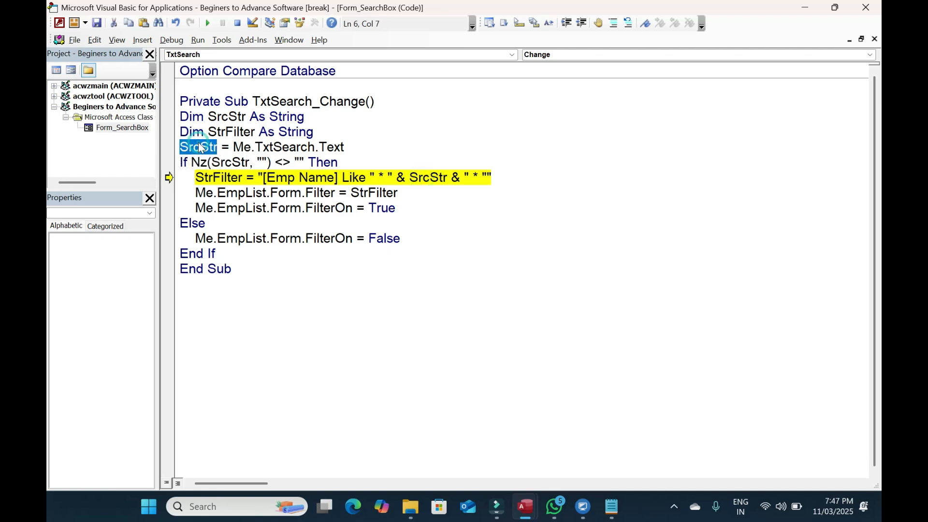
double_click(428, 178)
click(437, 215)
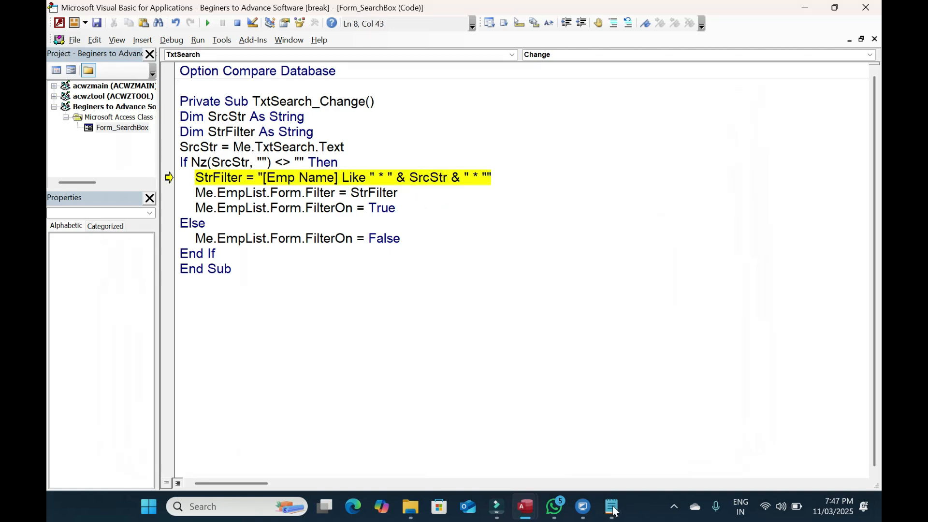
Wrap the * wildcards in the StrFilter line in single quotes and resume the code with F5
click(375, 177)
key(BackSpace)
key(Left)
key(Left)
key(Left)
key(Left)
key(Left)
key(Left)
key(Left)
key(Left)
key(Left)
key(Left)
key(Left)
key(Left)
key(Left)
key(Left)
key(Left)
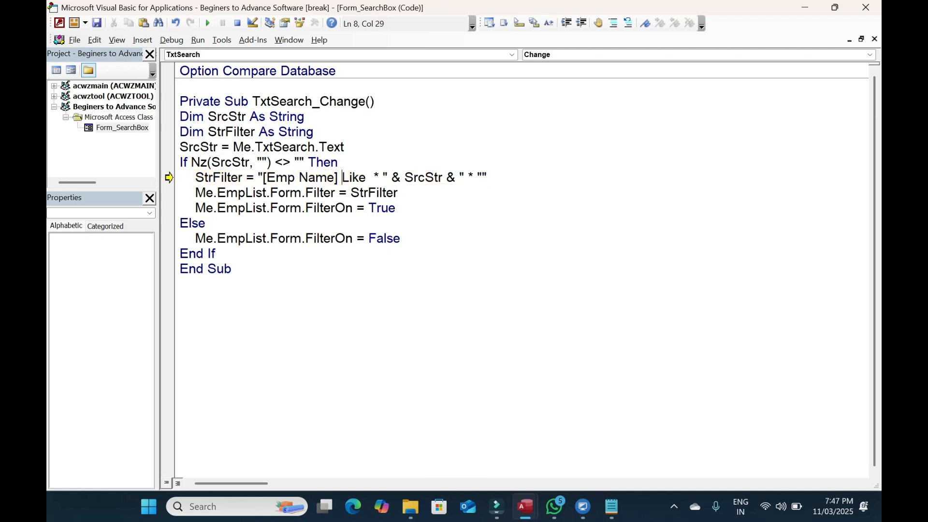
key(Left)
key(Left)
key(Right)
key(Right)
key(Left)
key(shift+Right)
key(shift+Right)
key(shift+Right)
key(shift+Right)
key(shift+Right)
key(shift+Right)
key(shift+Right)
key(shift+Right)
key(shift+Right)
key(shift+Right)
key(shift+Right)
key(shift+Right)
key(shift+Right)
key(shift+Right)
key(shift+Right)
key(shift+Right)
key(shift+Right)
key(shift+Right)
key(shift+Right)
key(shift+Right)
key(shift+Right)
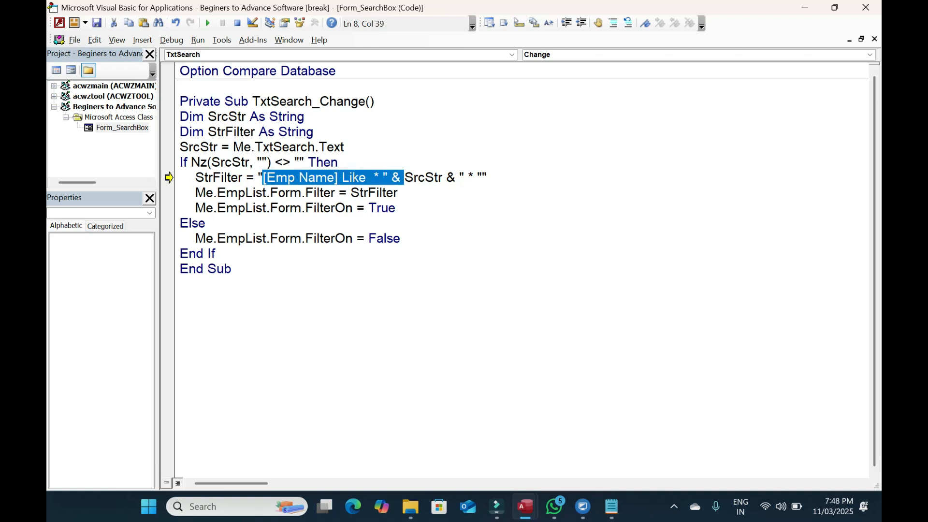
key(Left)
key(Right)
key(Right)
key(Right)
key(Right)
key(Right)
key(Right)
key(Right)
key(Right)
key(Right)
key(Right)
key(Right)
key(Right)
key(Right)
key(Right)
key(Right)
key(Right)
key(Right)
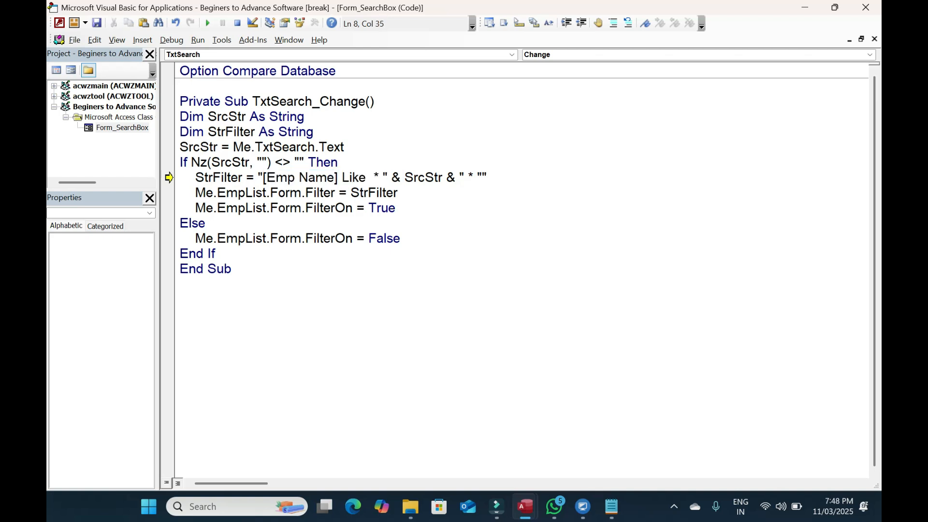
text(')
key(Right)
key(Right)
key(Right)
key(Right)
key(Right)
key(Right)
key(Right)
key(Right)
key(Right)
key(Right)
key(Right)
key(Right)
key(Right)
key(Right)
key(Right)
key(Right)
key(Right)
key(Right)
text(')
key(Right)
key(F5)
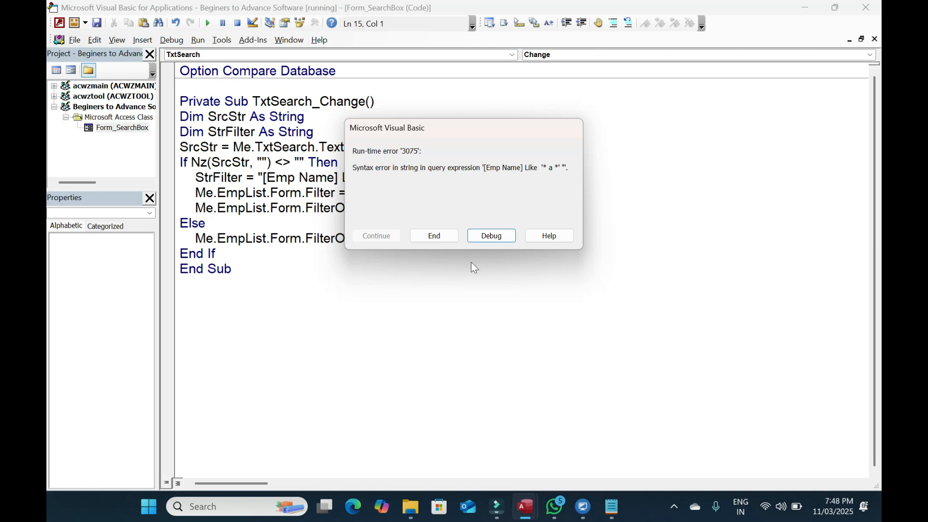
Remove the stray spaces and extra quotes around the wildcards, then rerun the StrFilter line
click(490, 235)
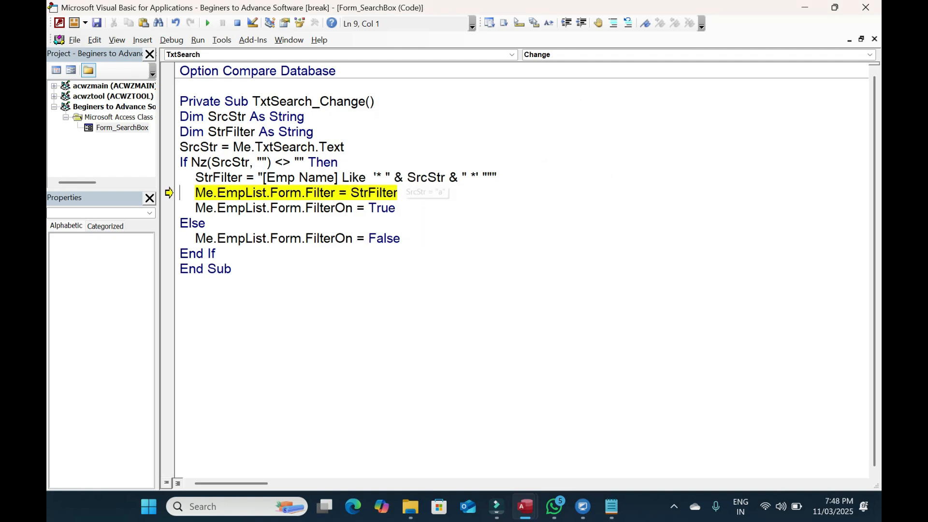
click(211, 178)
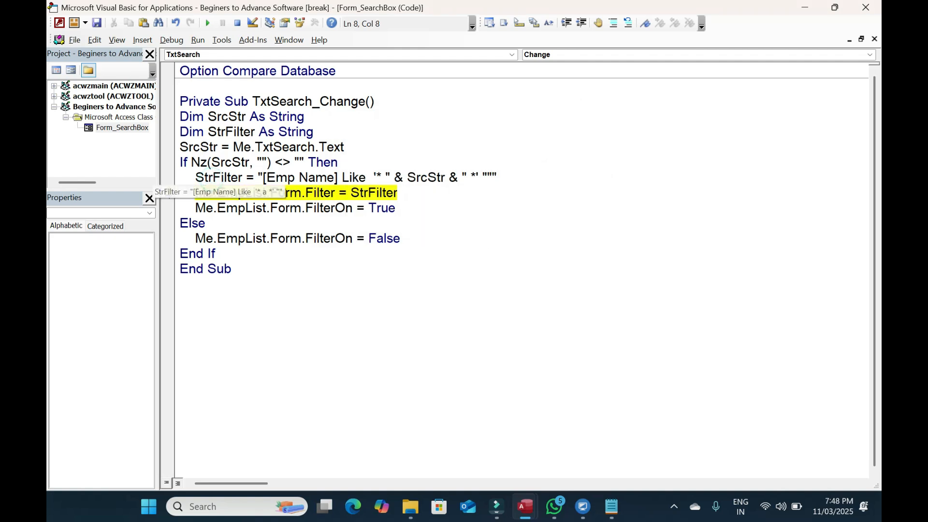
click(385, 178)
key(BackSpace)
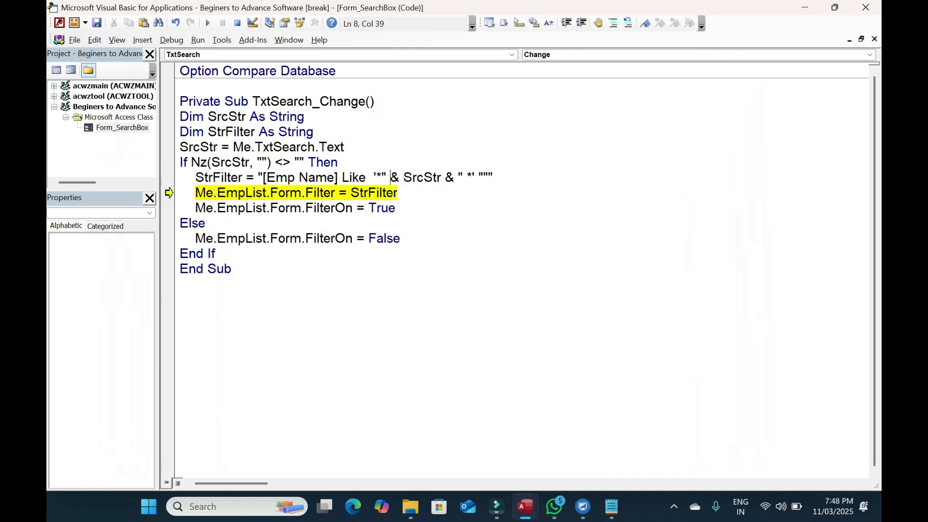
key(Right)
key(Right)
key(Right)
key(Right)
key(Right)
key(Right)
key(Right)
key(Right)
key(Right)
key(Right)
key(Right)
key(Right)
key(Right)
key(BackSpace)
key(End)
key(BackSpace)
key(BackSpace)
mouse_move(169, 193)
mouse_down()
mouse_move(170, 177)
mouse_move(169, 192)
mouse_up()
key(F8)
Finish the quoting as "[Emp Name] Like '*" & SrcStr & "*'" and continue the code
drag(370, 177, 385, 178)
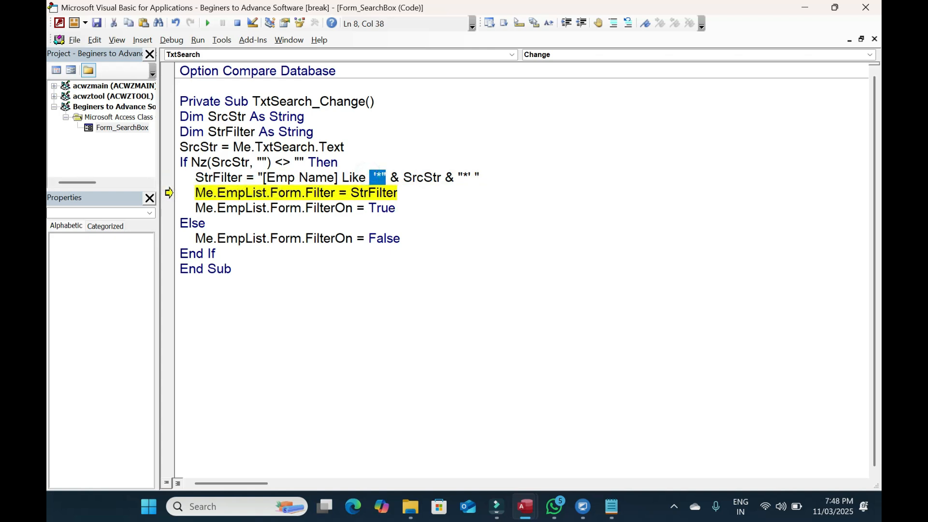
click(382, 177)
key(BackSpace)
key(ctrl)
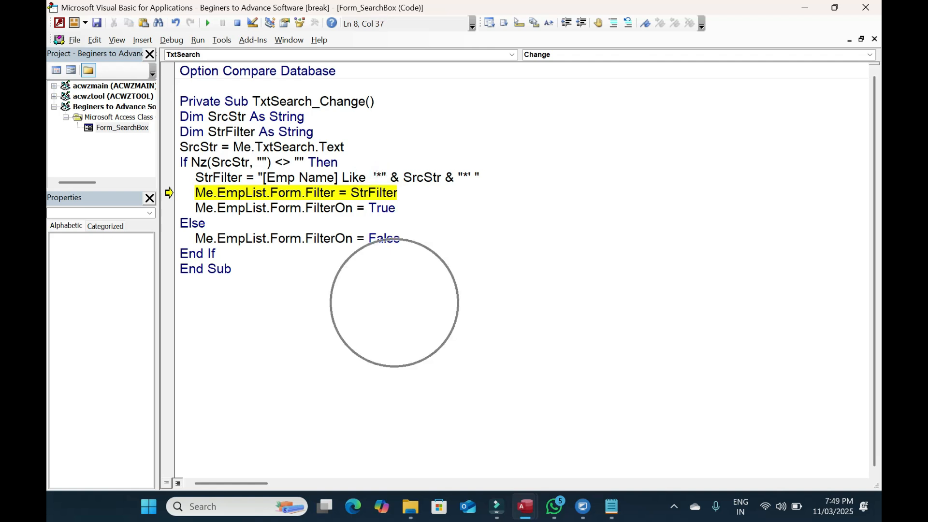
key(ctrl+Right)
key(ctrl+Right)
key(ctrl+Right)
key(ctrl+Right)
key(ctrl+Right)
key(Left)
key(Left)
key(Left)
key(Right)
key(Right)
key(Right)
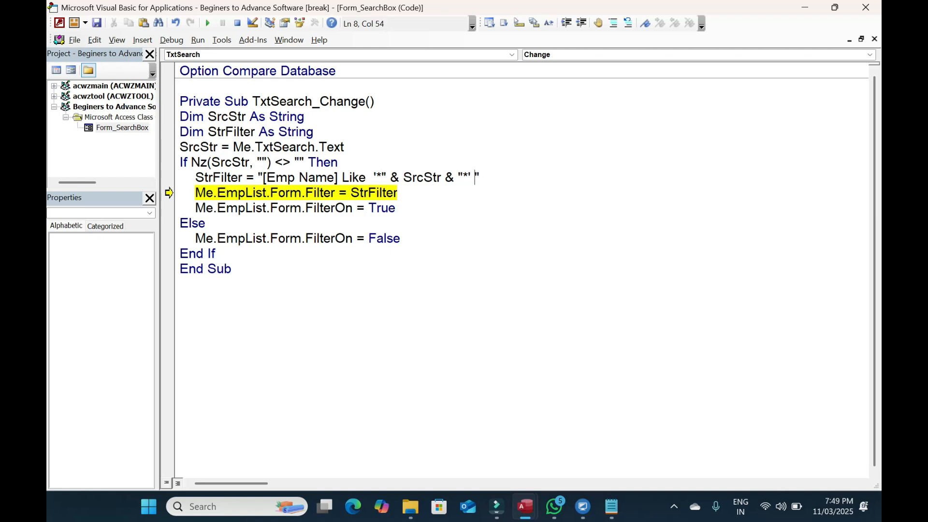
key(shift+Right)
click(452, 238)
click(209, 23)
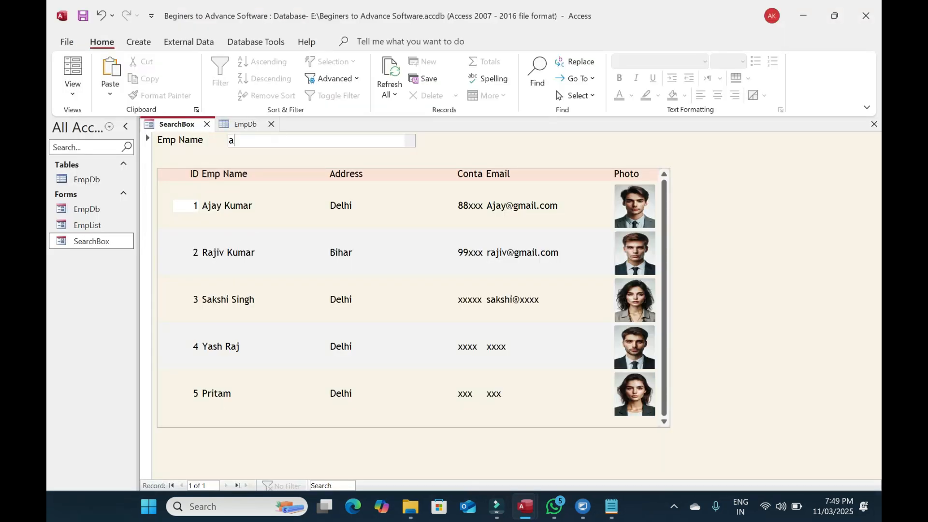
Try the Emp Name search with 'ja', 'rajiv', 'pri' and 'sak', clearing the box after each
text(j)
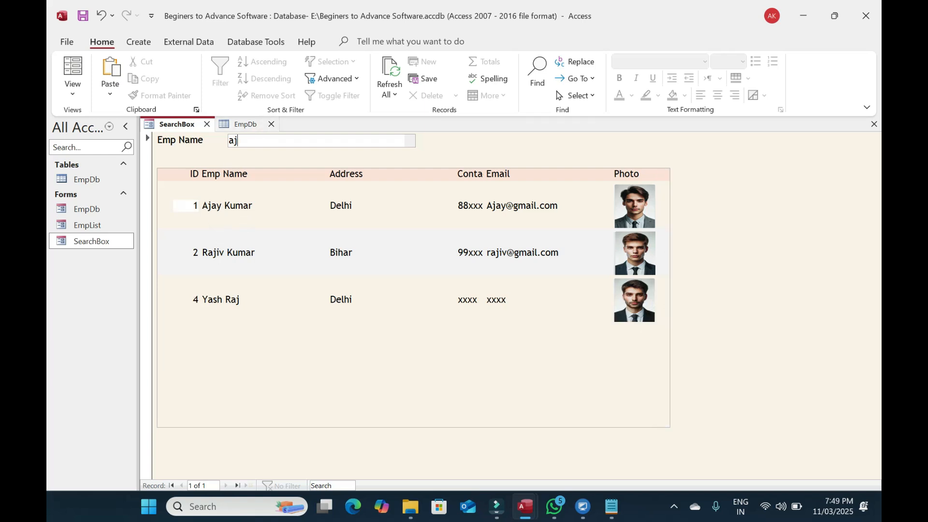
text(a)
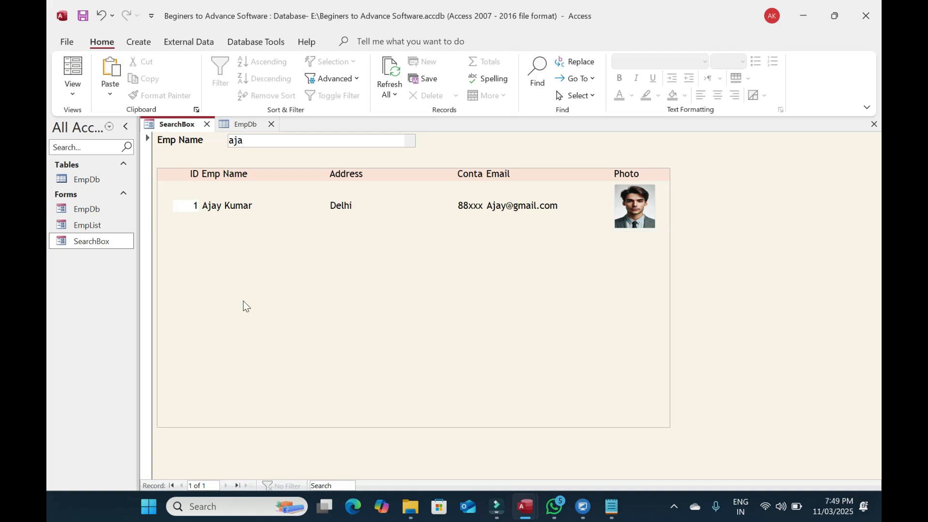
key(BackSpace)
key(BackSpace)
key(BackSpace)
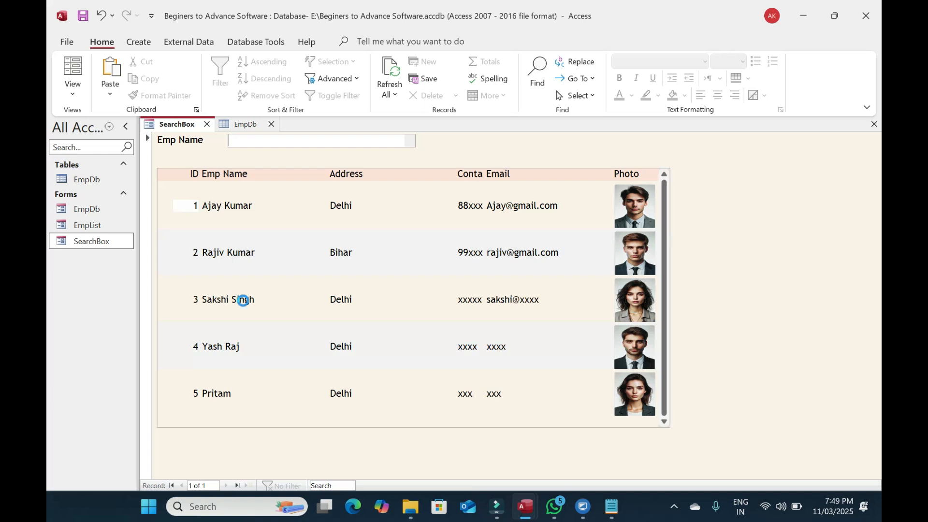
text(rajiv)
key(BackSpace)
key(BackSpace)
key(BackSpace)
key(BackSpace)
key(BackSpace)
text(pri)
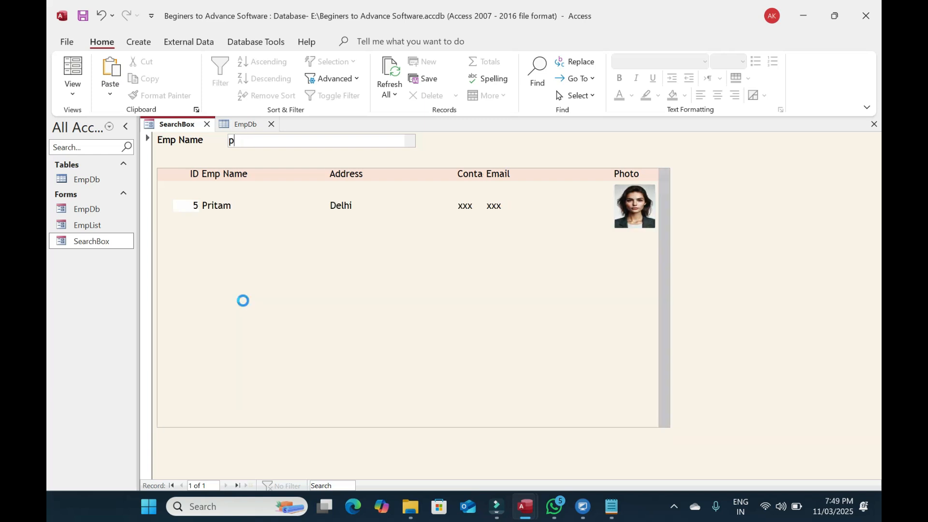
key(BackSpace)
key(BackSpace)
key(BackSpace)
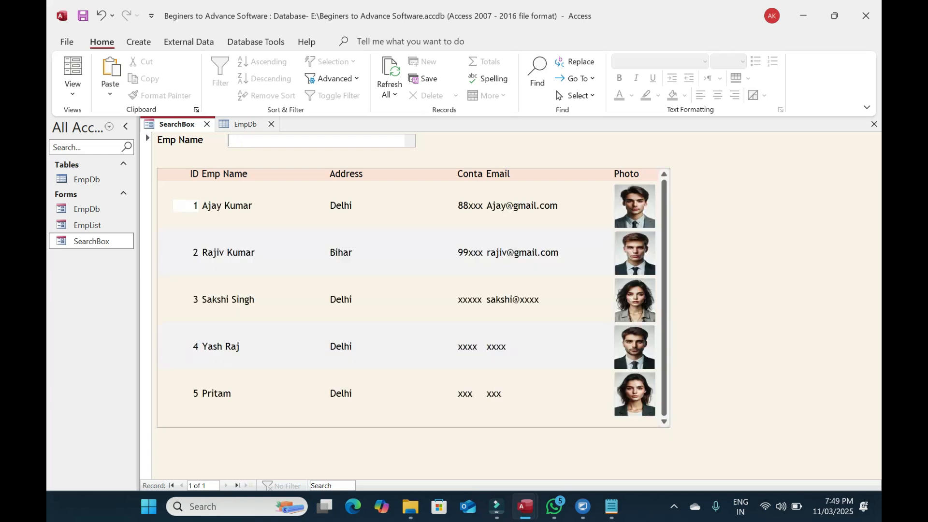
text(sak)
key(BackSpace)
key(BackSpace)
key(BackSpace)
Search 'ajay', clear it, then enter 'pri' so only the single matching employee is listed
text(ajay)
key(BackSpace)
key(BackSpace)
key(BackSpace)
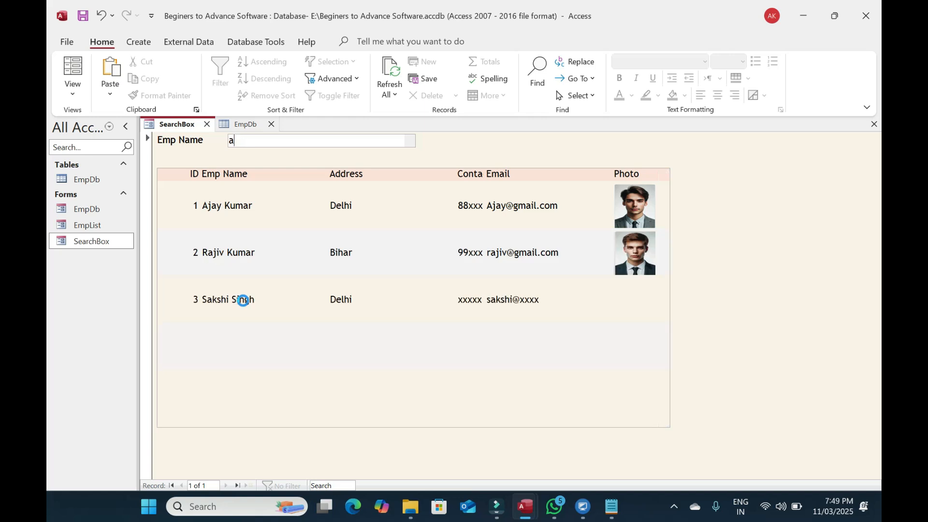
key(BackSpace)
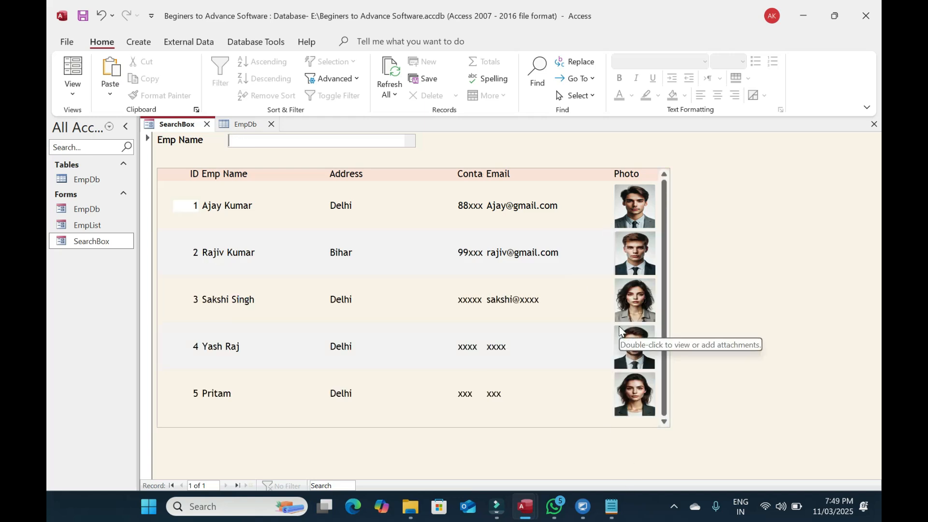
text(pri)
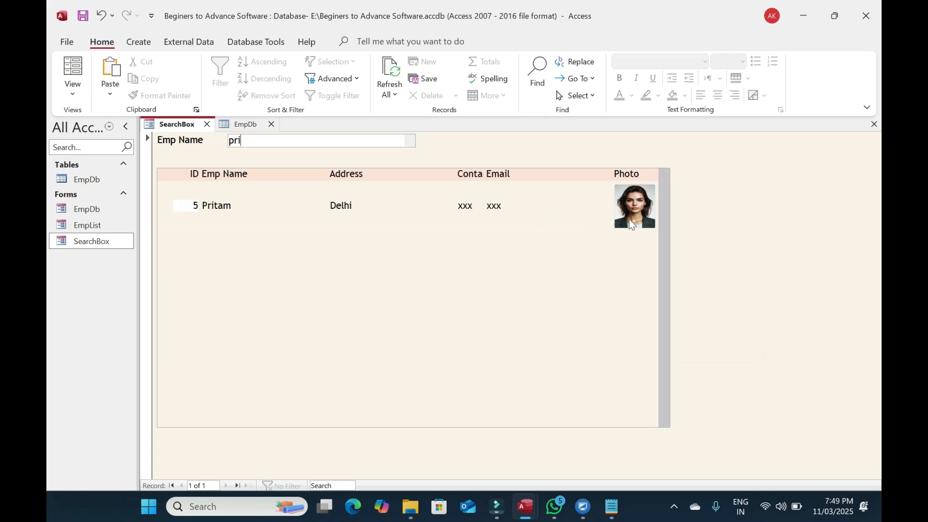
mouse_move(631, 216)
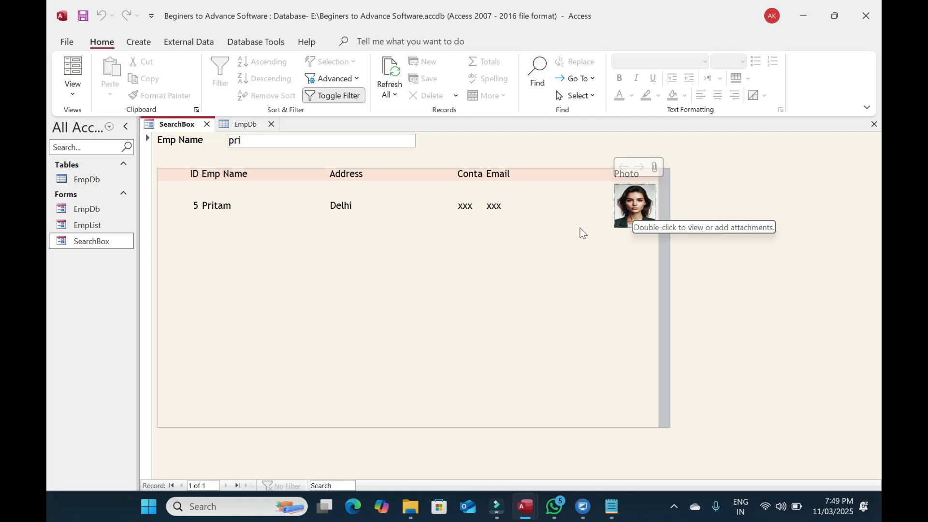
double_click(85, 210)
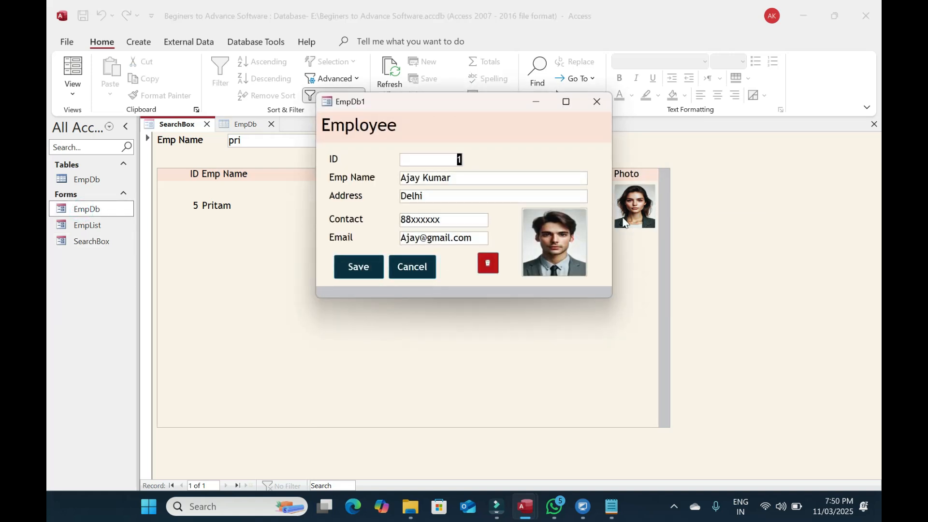
click(428, 294)
click(595, 102)
Put SearchBox in Design View and start a Code Builder On Click event for the Photo control
click(72, 95)
click(113, 173)
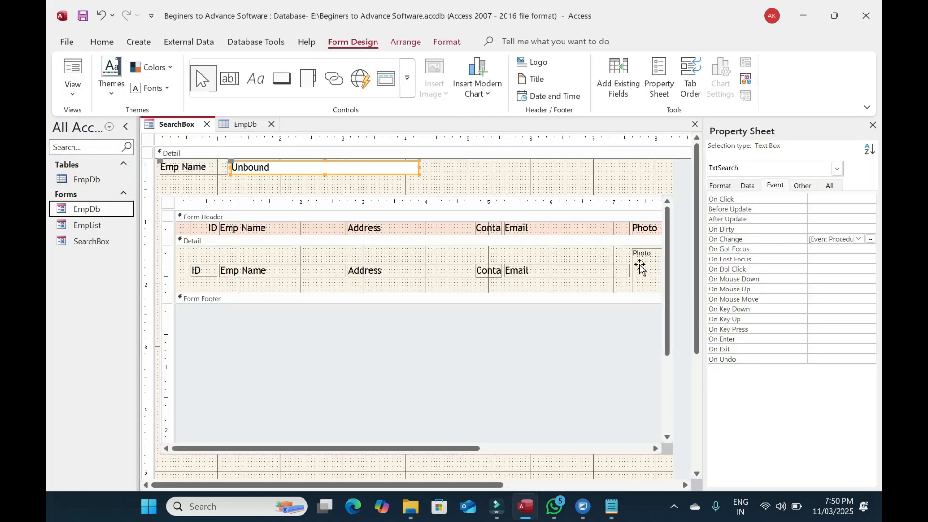
click(641, 266)
drag(444, 448, 516, 448)
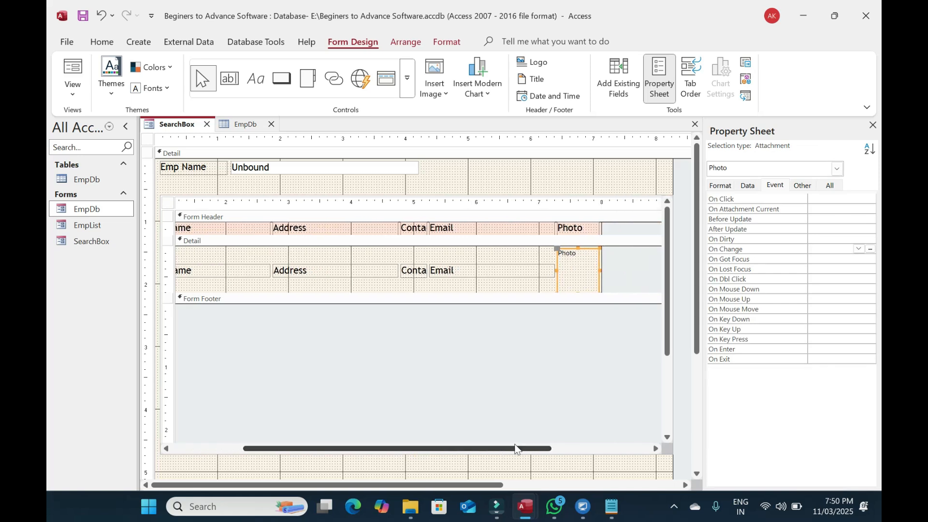
click(461, 272)
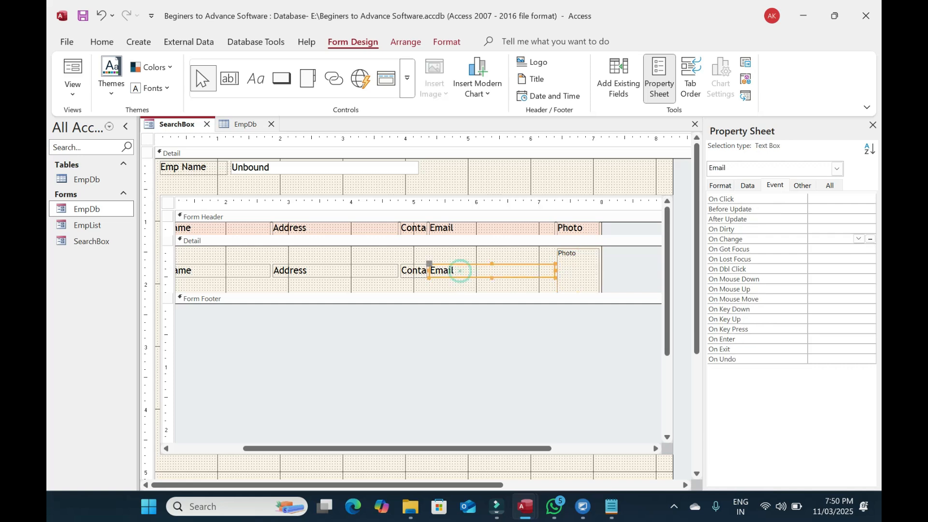
click(565, 272)
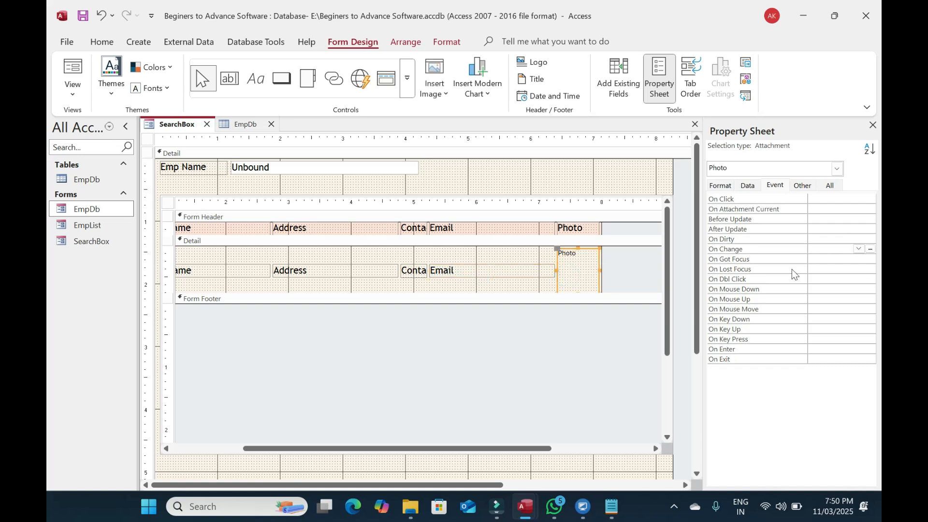
click(841, 199)
click(871, 199)
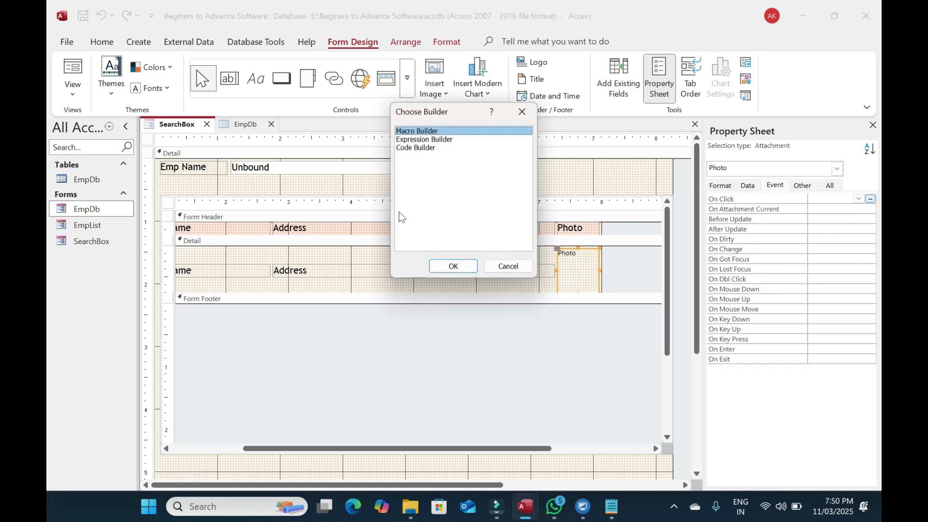
In the Photo_Click procedure, begin the statement DoCmd.OpenForm "EmpDb",,, "
double_click(421, 145)
text(o)
key(BackSpace)
text(docmd)
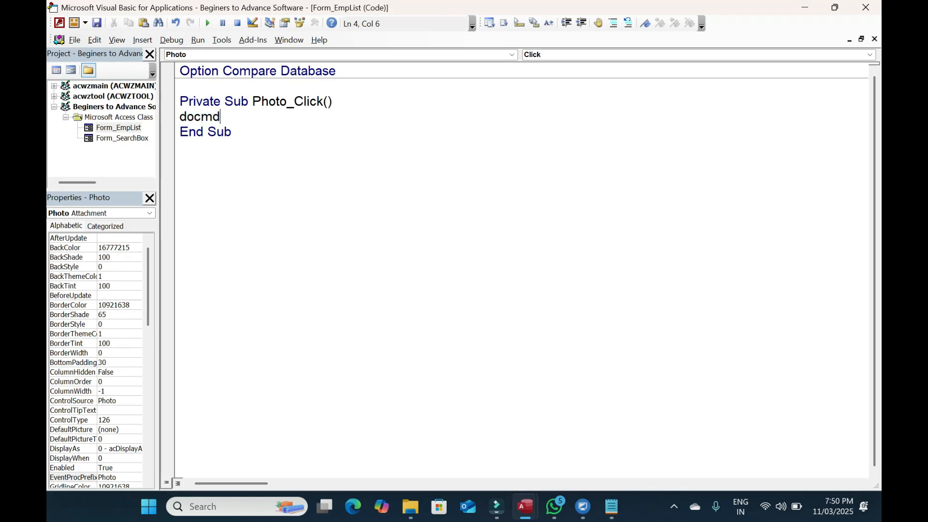
text(.OpenForm)
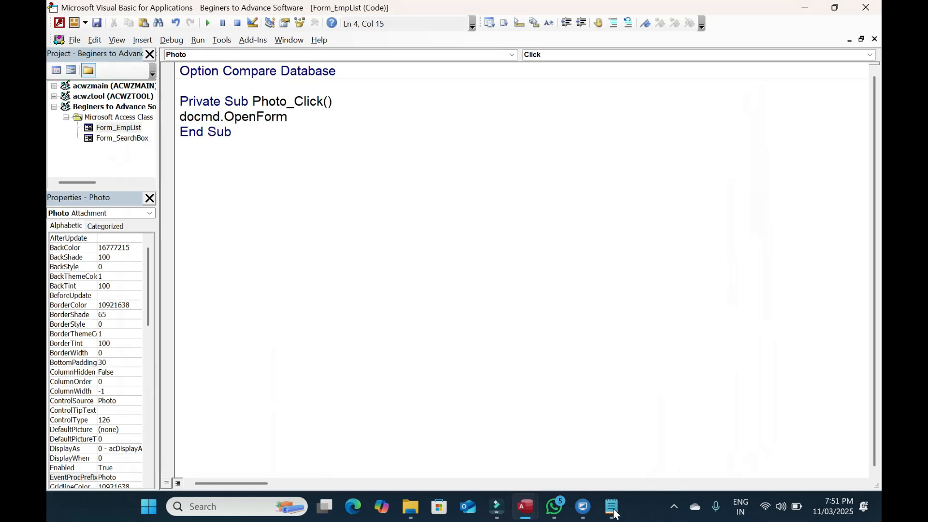
text( ")
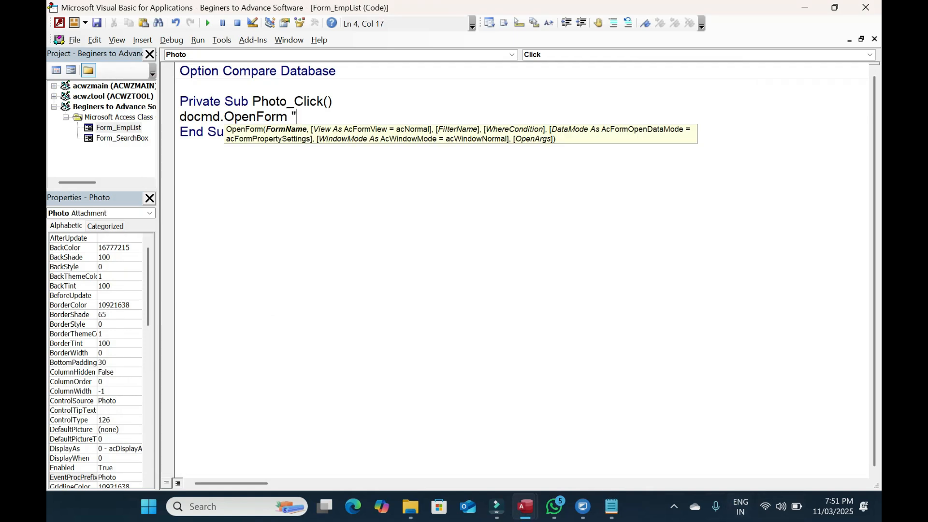
click(525, 511)
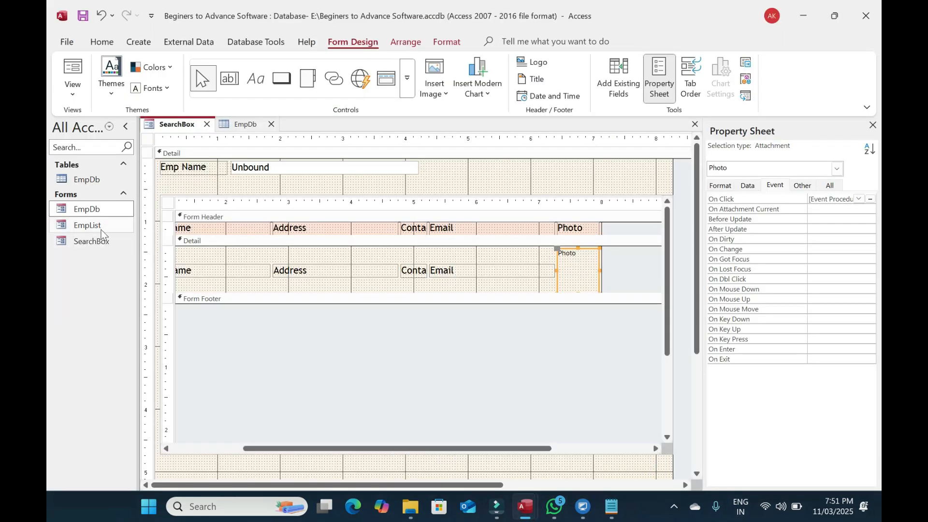
key(alt+Tab)
text(EmpDb)
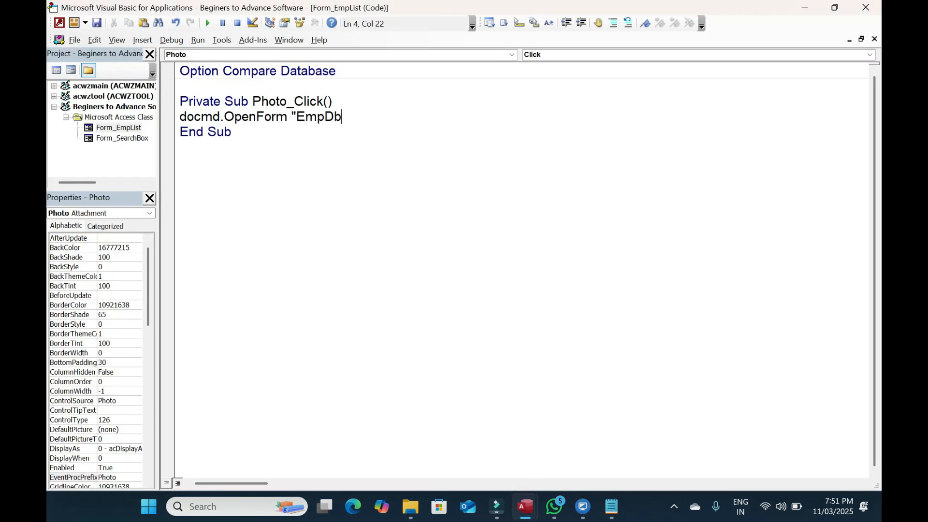
text(",)
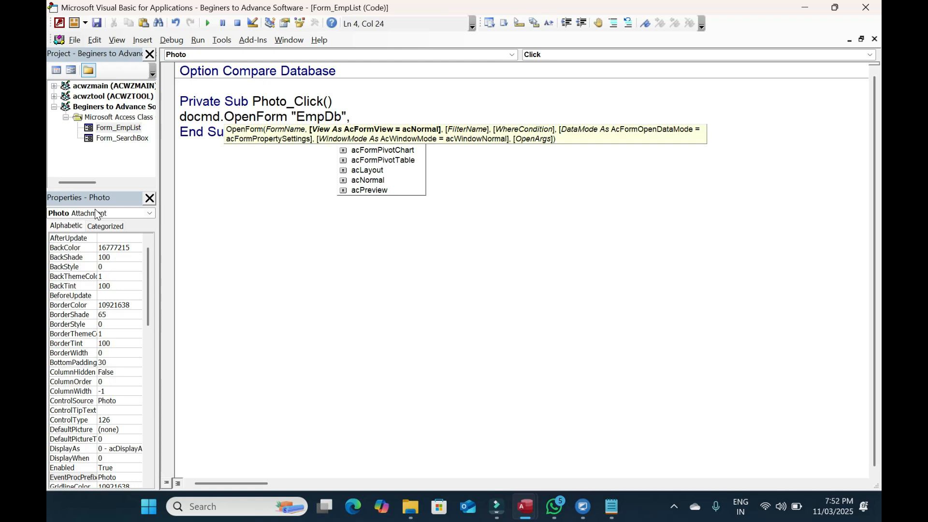
text(,)
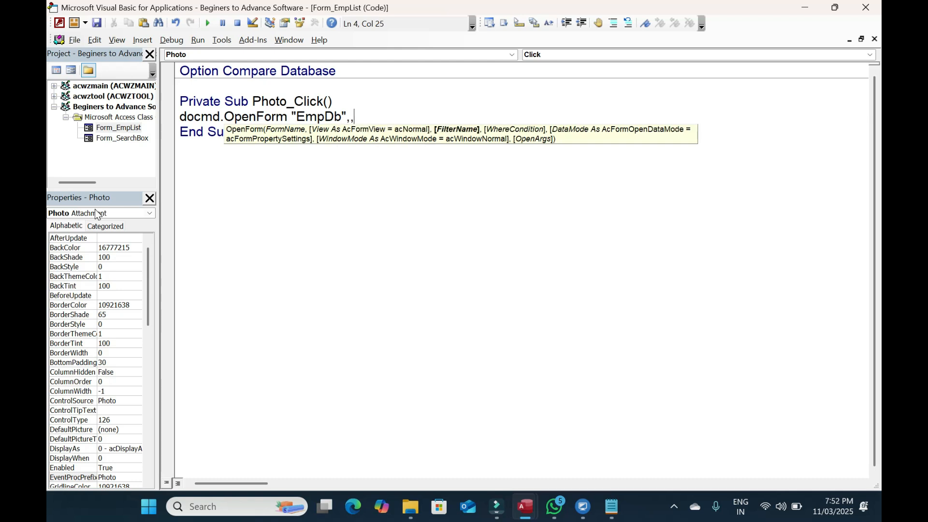
text(,)
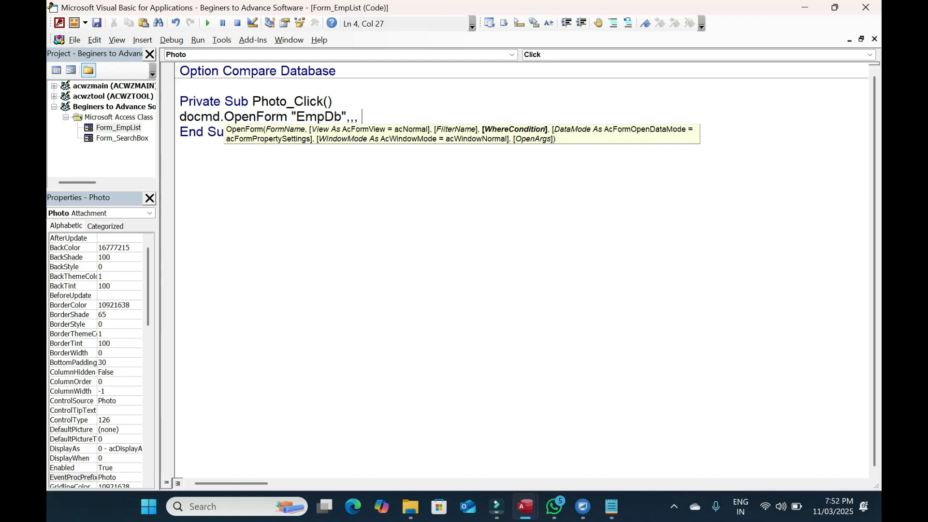
text( ")
Confirm the Emp Name field in EmpDb, then finish the condition as "[Emp Name]=" & Me.ID.Text
mouse_move(525, 507)
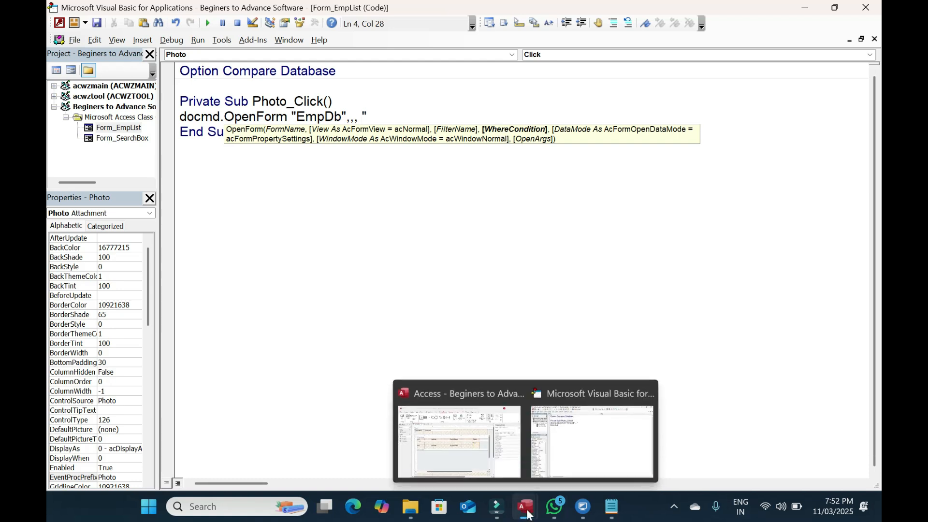
click(469, 433)
double_click(94, 179)
double_click(251, 139)
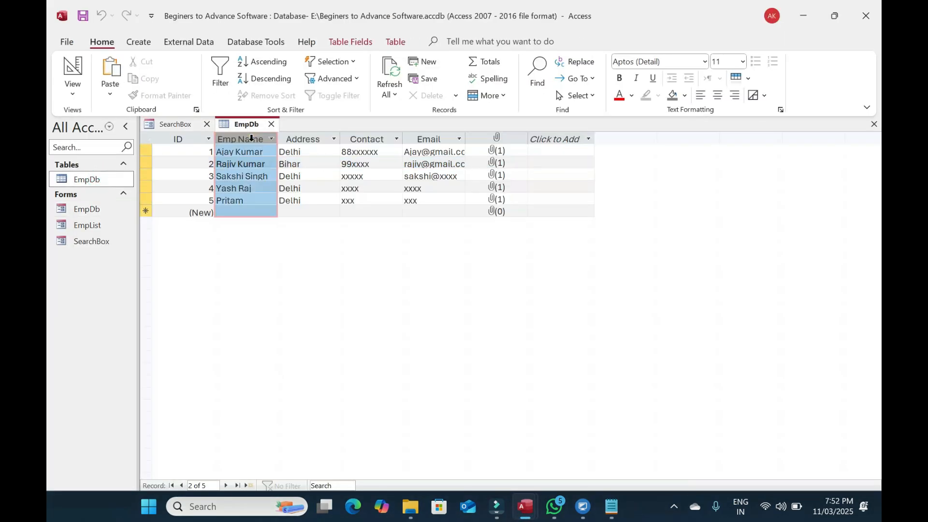
click(296, 163)
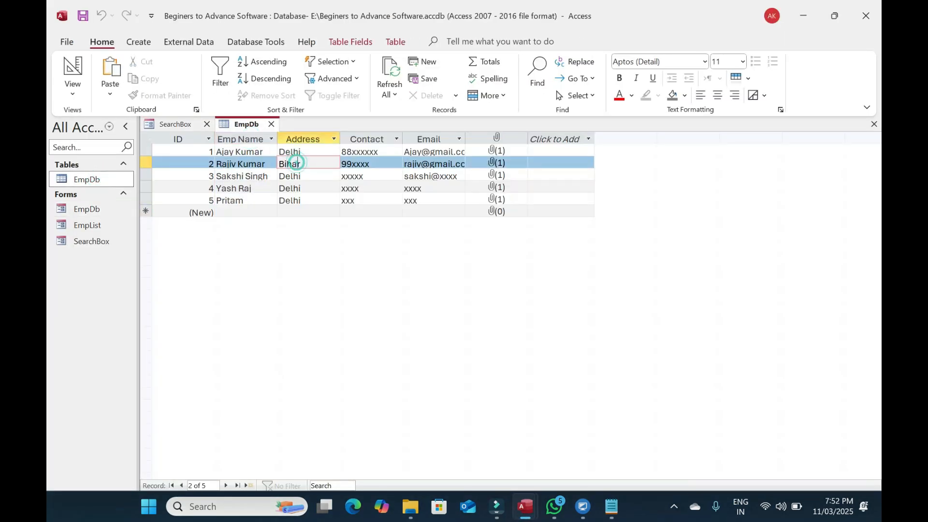
key(alt+Tab)
text(=)
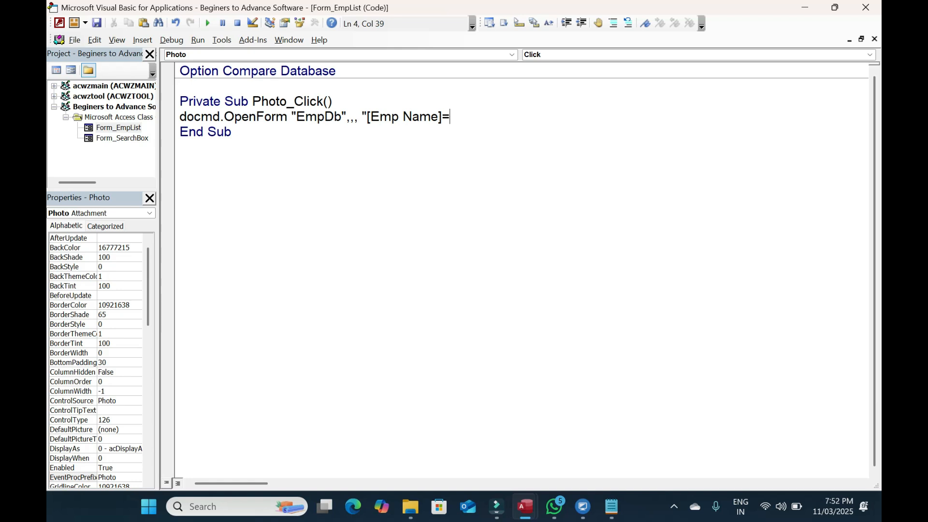
text(" & me.id)
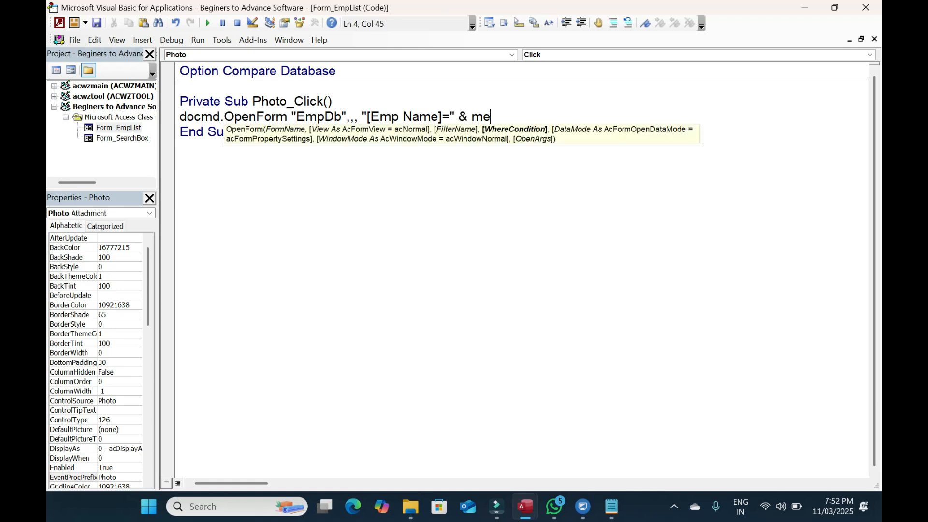
key(Tab)
text(.text)
key(Tab)
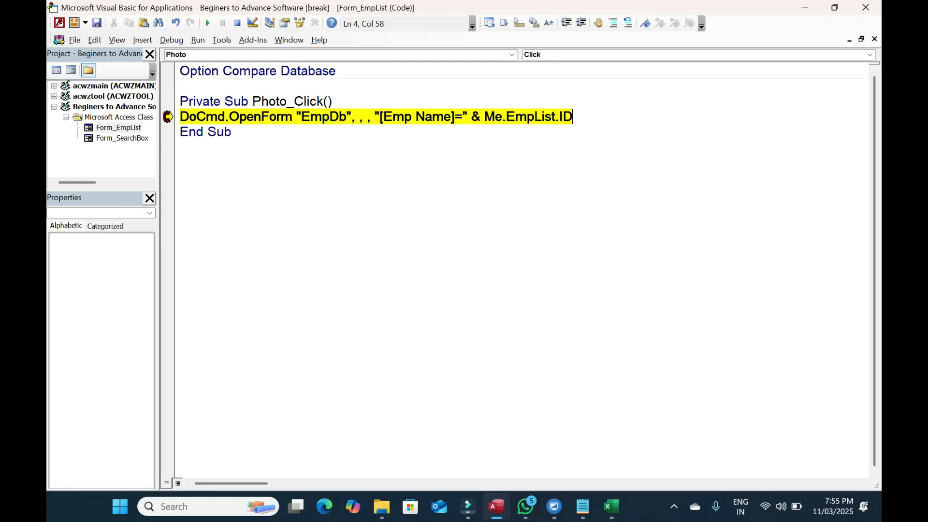
Rewrite the OpenForm where-condition as "[ID]=" & Me.ID
drag(575, 117, 389, 121)
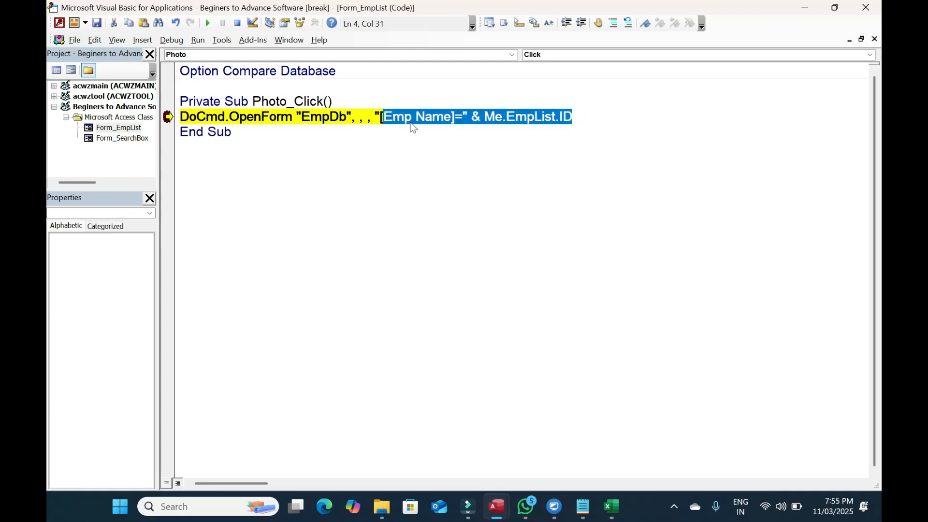
click(413, 127)
click(381, 117)
drag(384, 117, 452, 118)
text(ID)
key(ctrl+shift+Right)
key(ctrl+shift+Right)
key(ctrl+shift+Right)
key(ctrl+shift+Right)
key(ctrl+shift+Right)
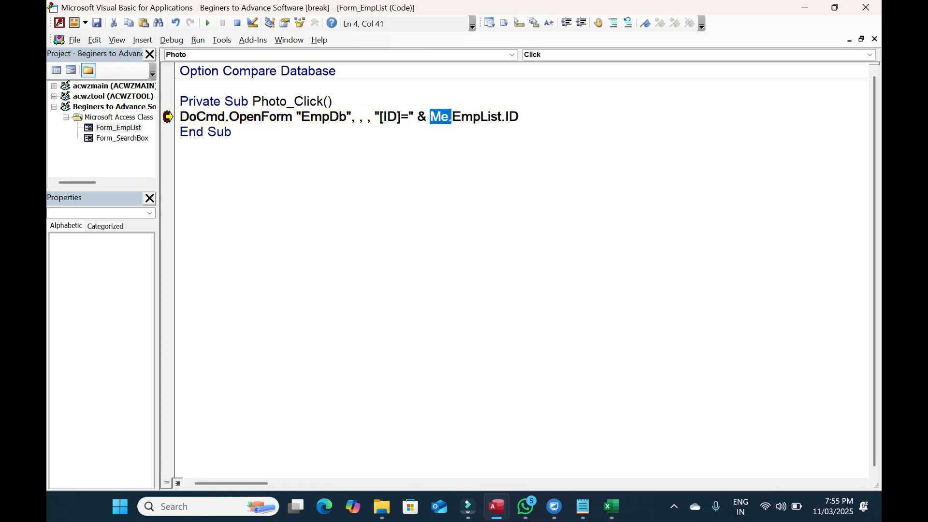
text(me.id)
key(Tab)
click(381, 154)
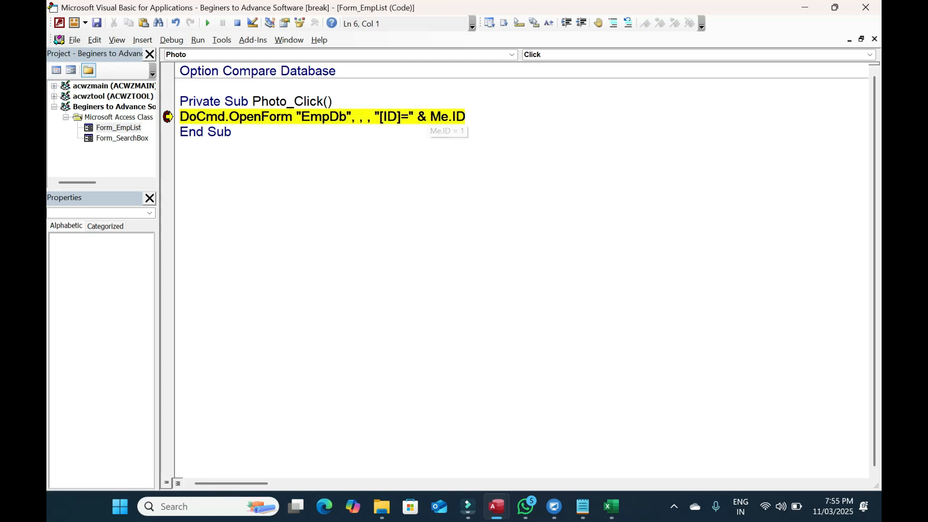
Resume the paused code, remove the OpenForm breakpoint, and close the VBA editor
click(208, 22)
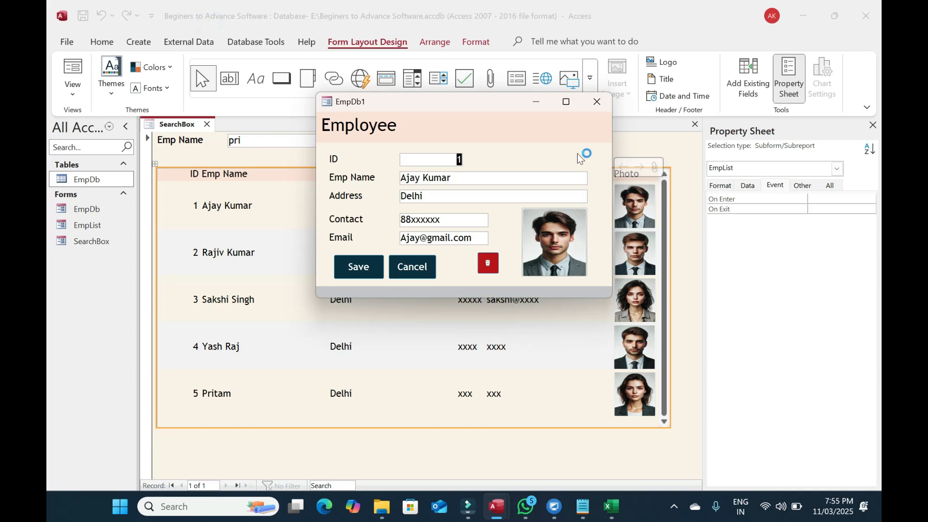
click(596, 105)
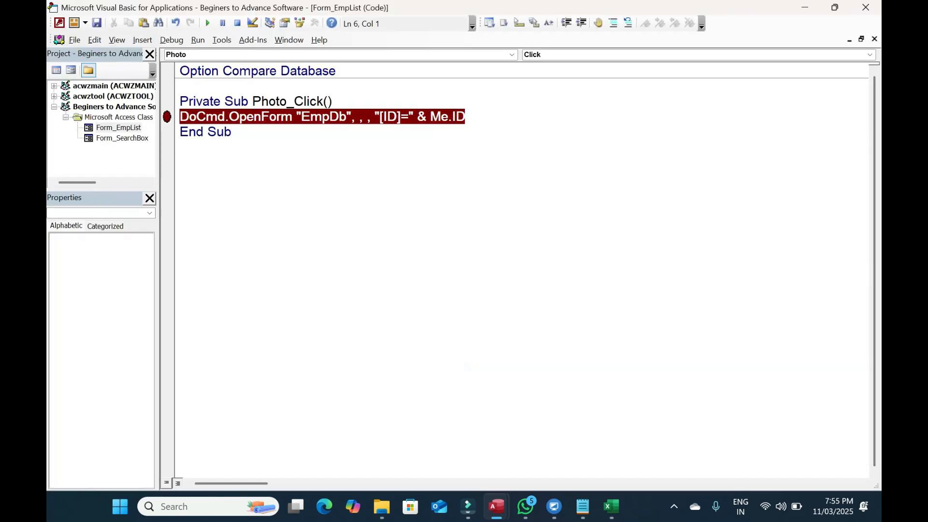
click(167, 117)
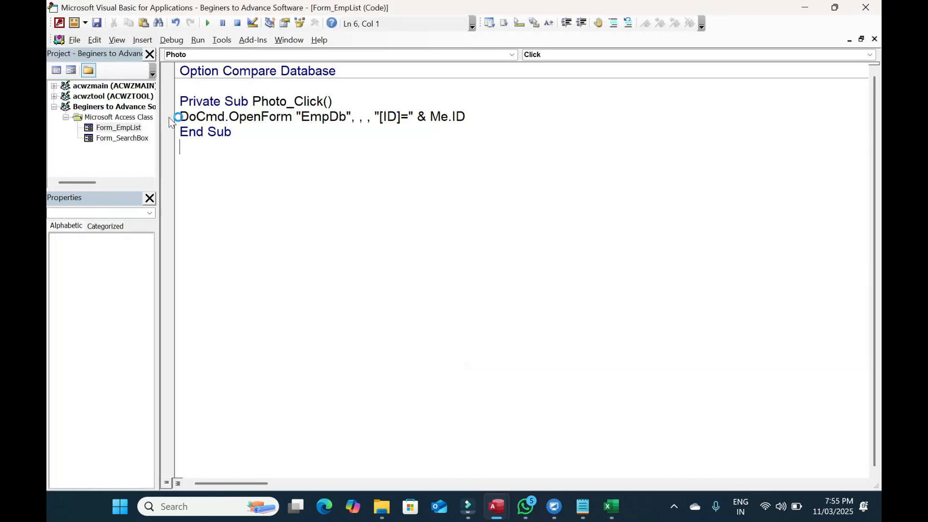
click(866, 8)
Run SearchBox in Form View and open two employees' records from their photos
click(72, 67)
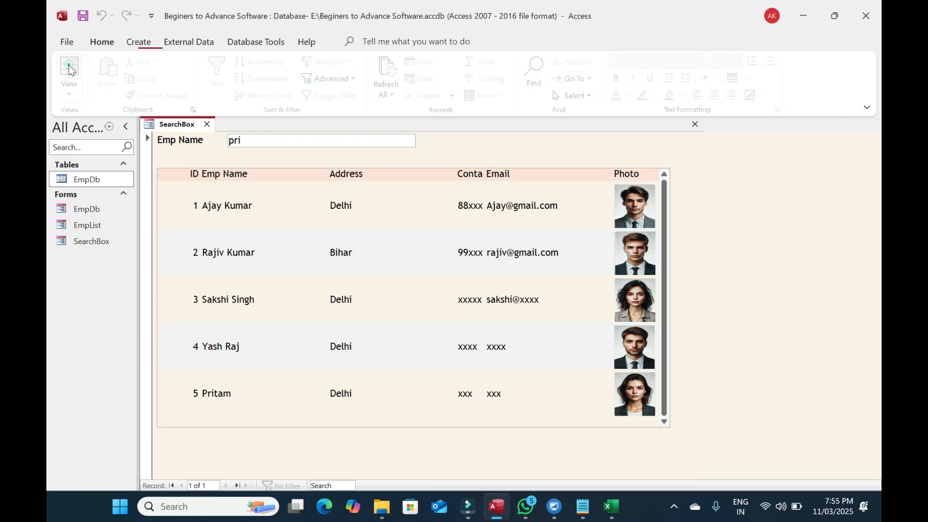
click(644, 256)
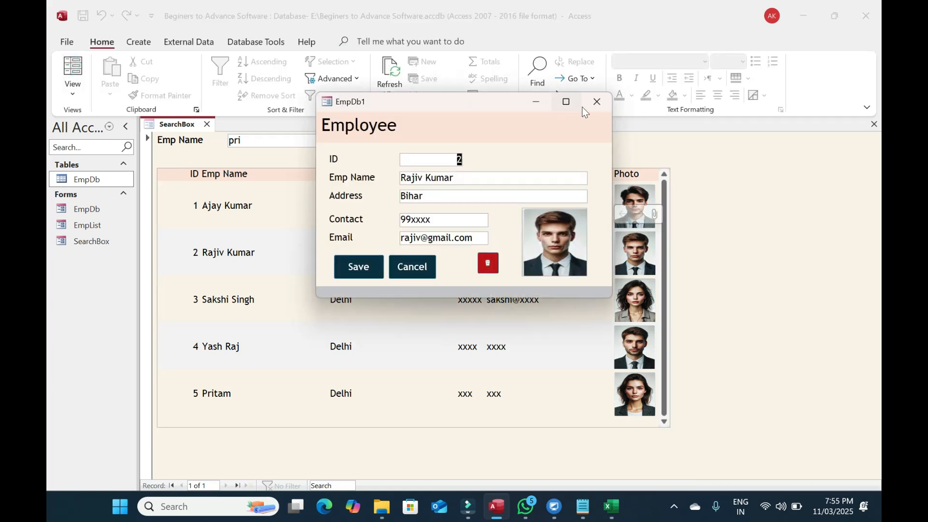
click(597, 101)
click(635, 300)
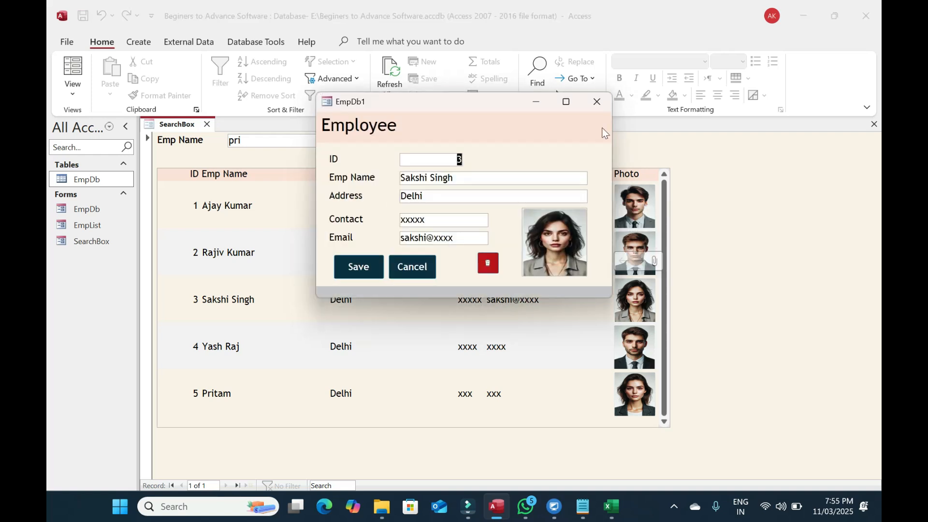
click(597, 101)
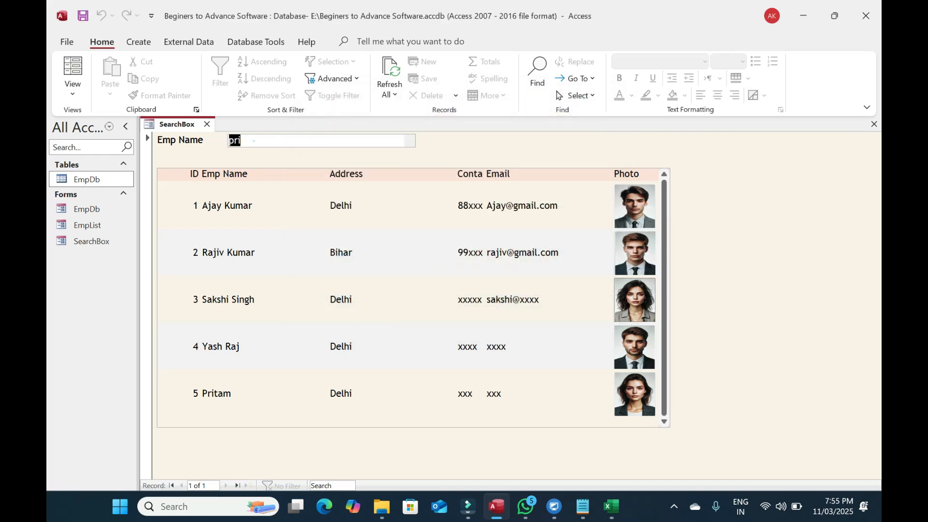
Filter by 'prit', open the matching employee's record from the photo, then clear the filter
text(prit)
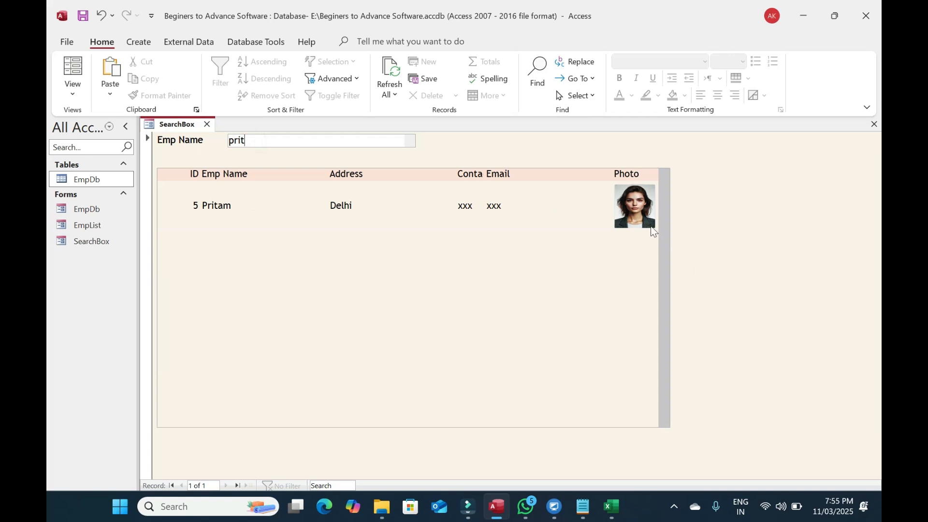
double_click(632, 205)
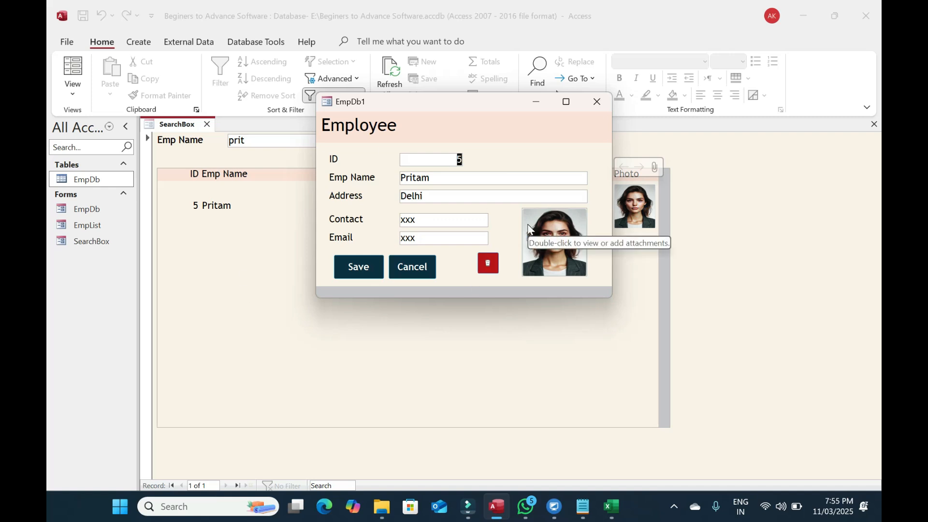
click(597, 102)
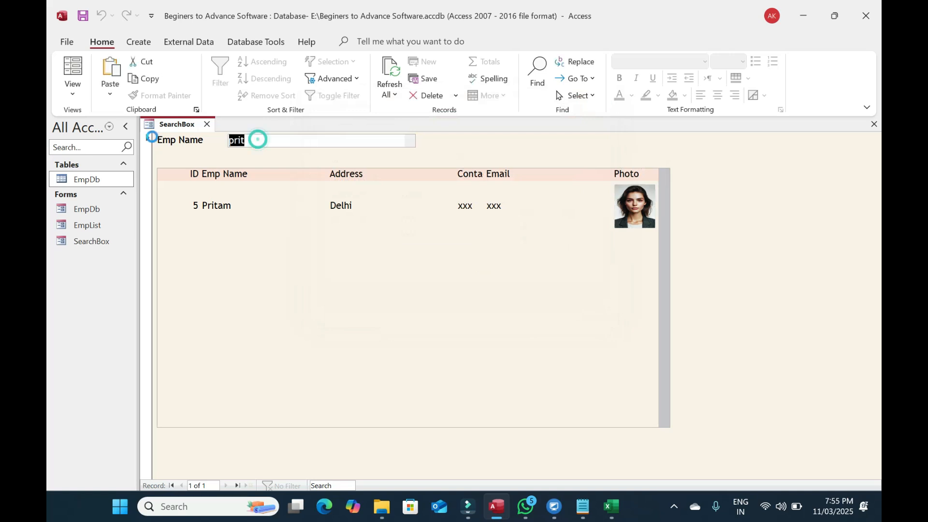
key(BackSpace)
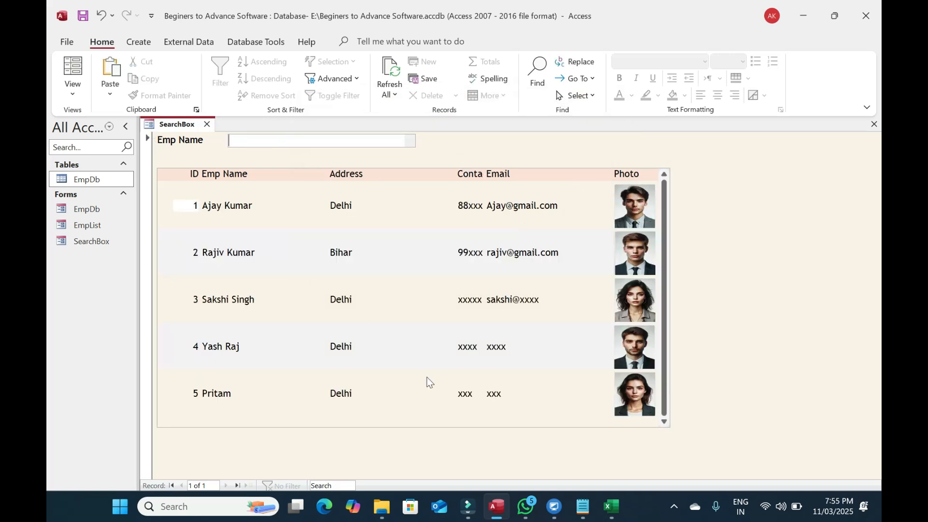